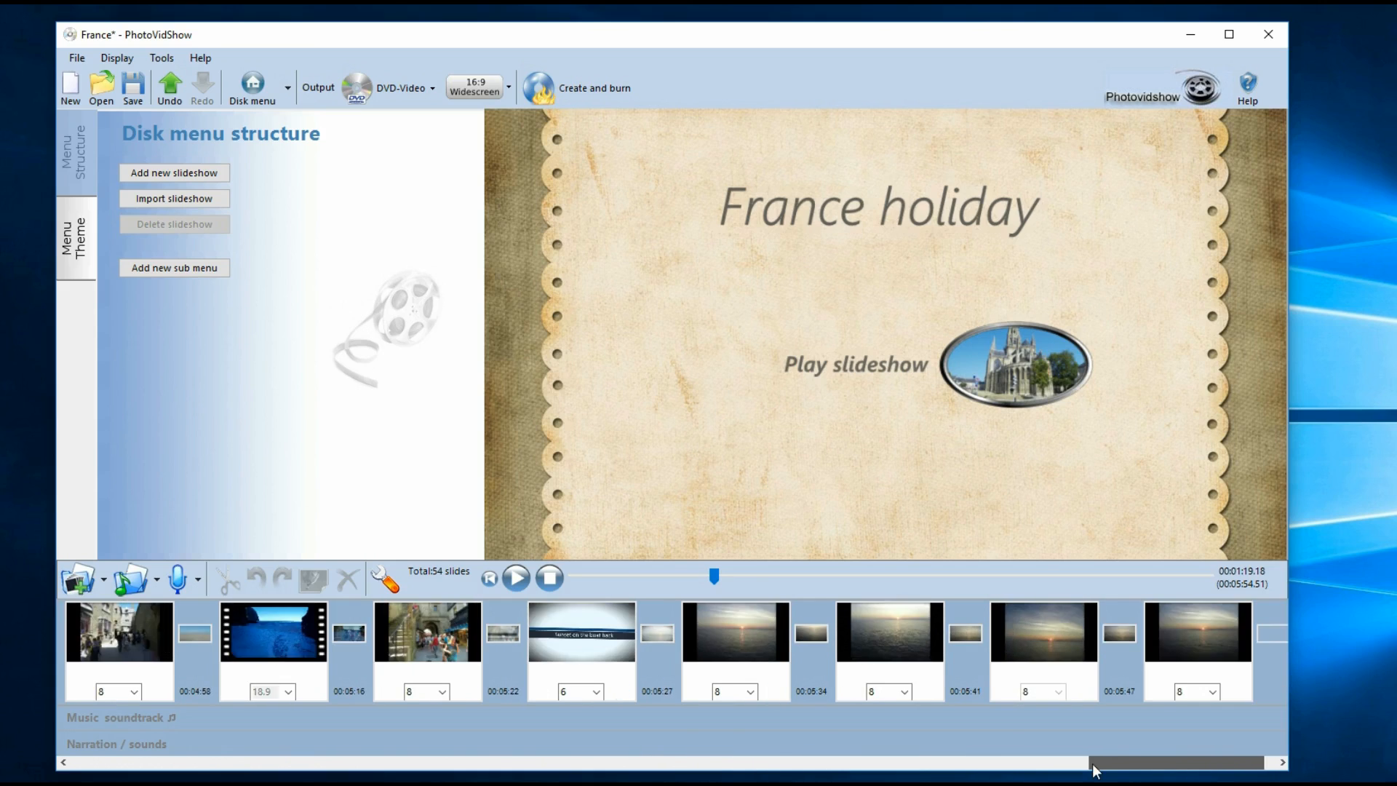
# - Import all four MP3 files from the slideshow music folder as background music, and acknowledge the warning about tracks starting after the slideshow ends
pyautogui.moveTo(1098, 766); pyautogui.dragTo(189, 756)
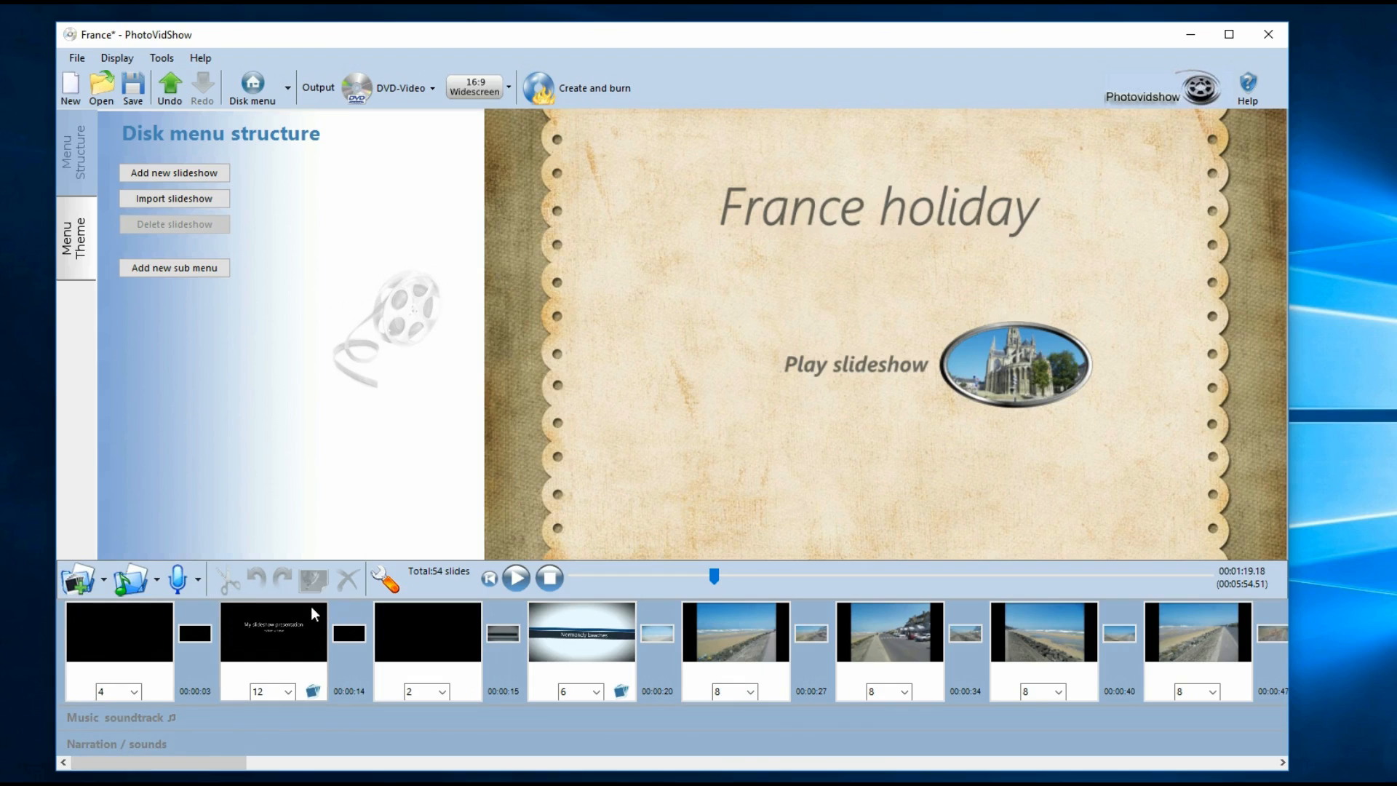
pyautogui.click(145, 587)
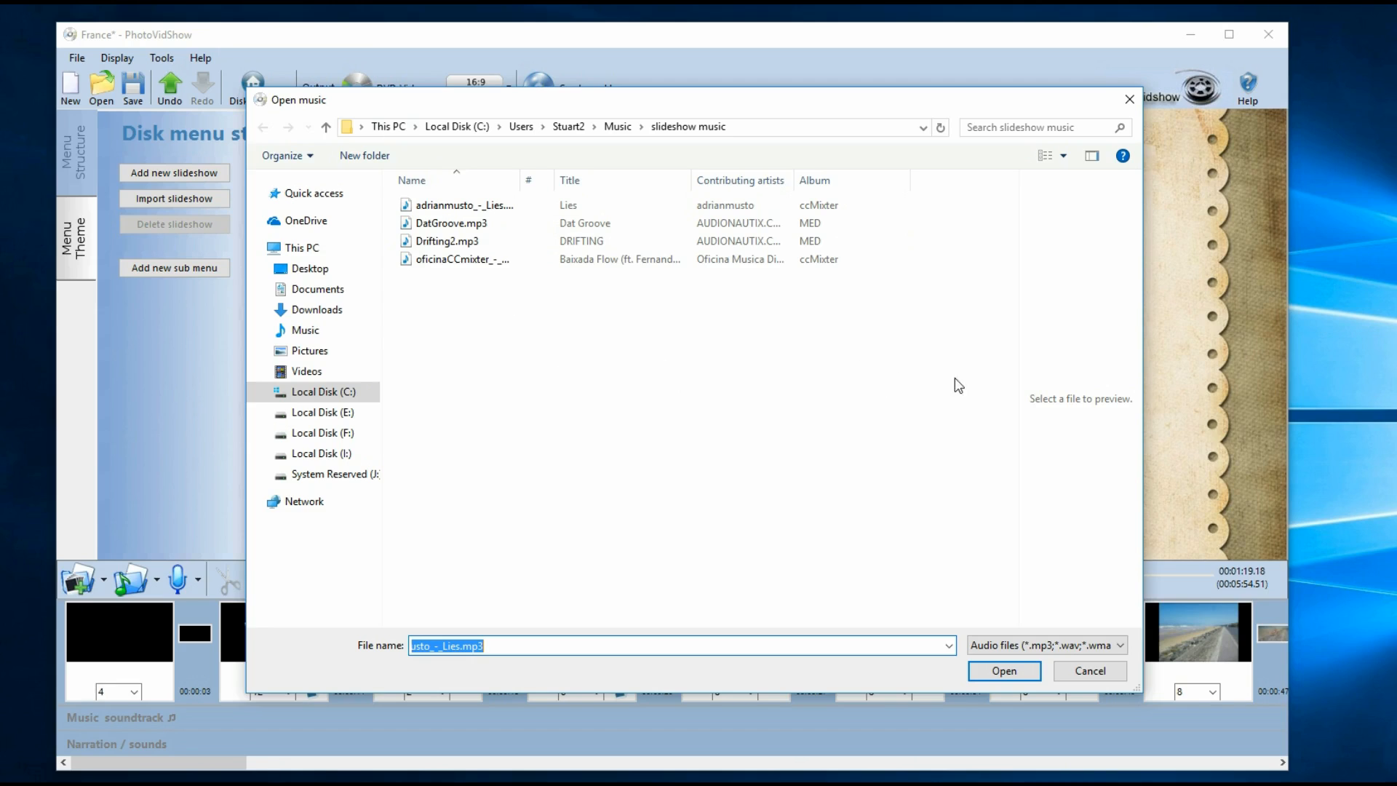
pyautogui.moveTo(983, 365); pyautogui.dragTo(401, 206)
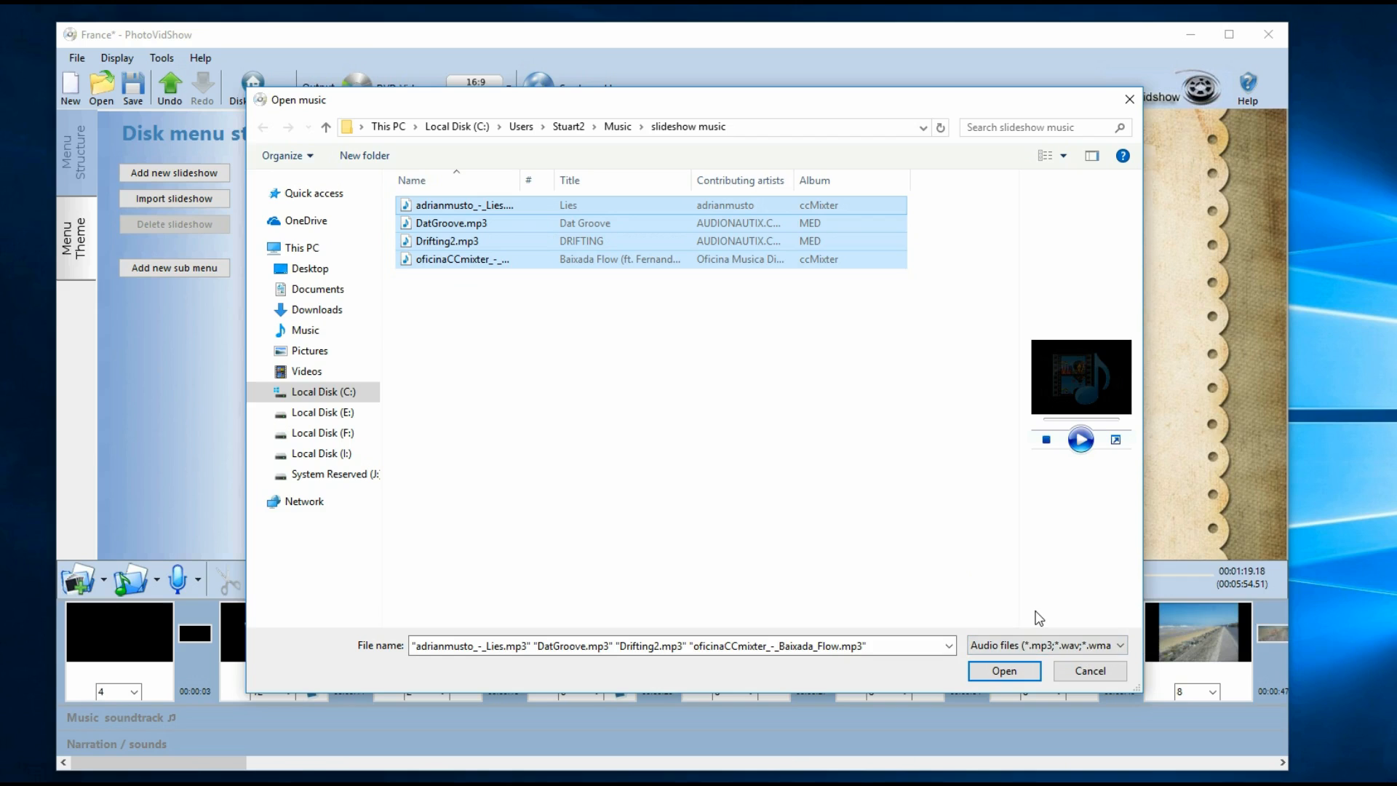
pyautogui.click(1012, 675)
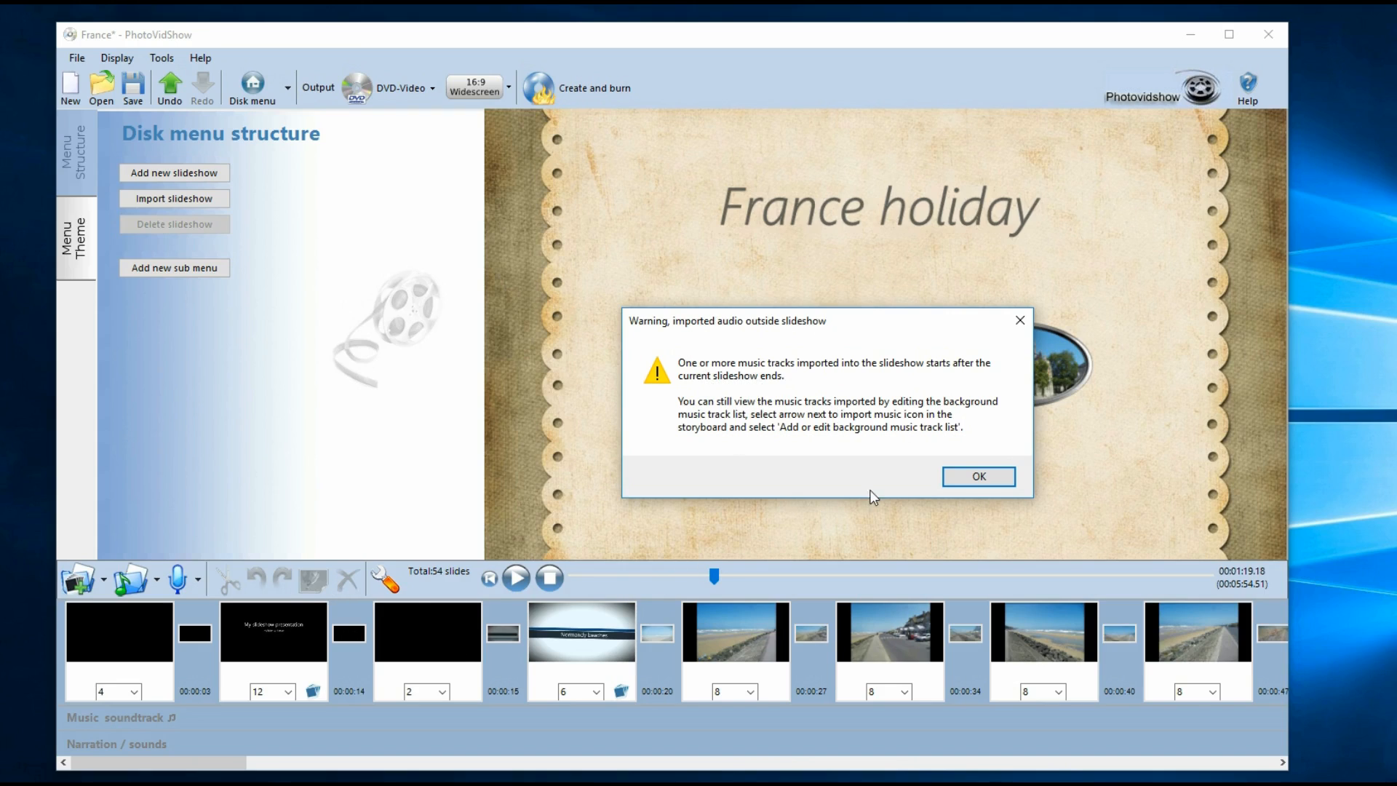
pyautogui.click(979, 477)
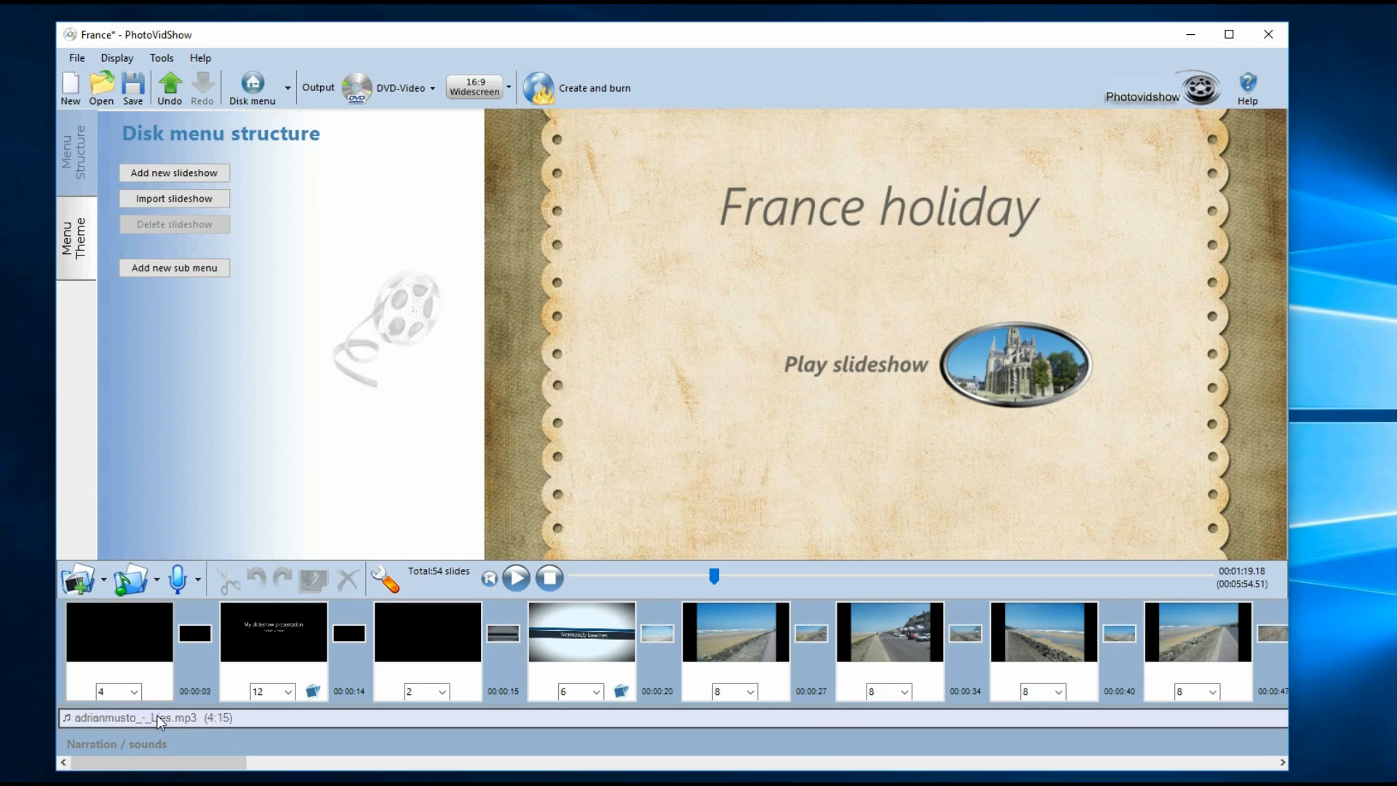
# - Examine how the imported music tracks are laid out beneath the slides, from the start to the end of the slideshow
pyautogui.moveTo(175, 762); pyautogui.dragTo(901, 764)
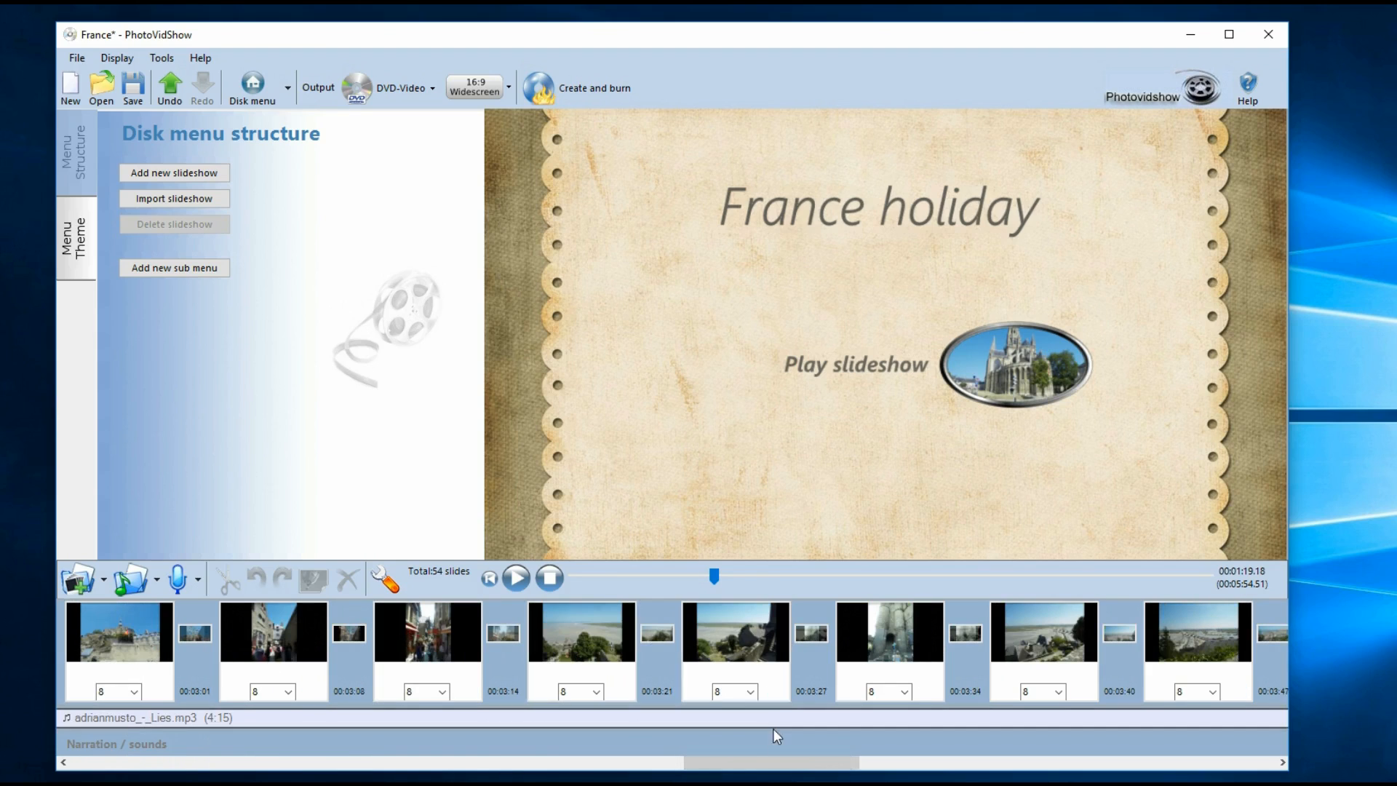
pyautogui.moveTo(765, 761); pyautogui.dragTo(1198, 746)
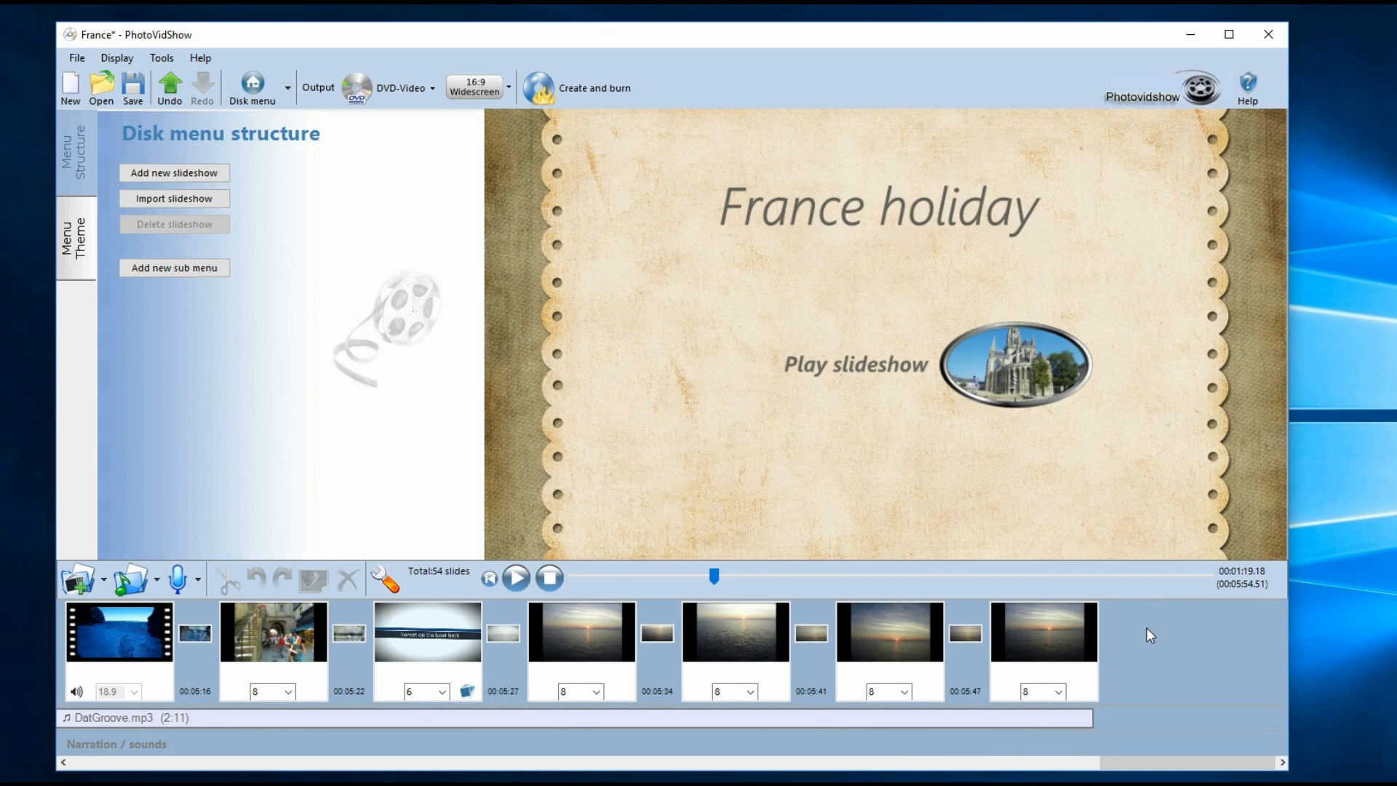
pyautogui.moveTo(1160, 764); pyautogui.dragTo(1050, 760)
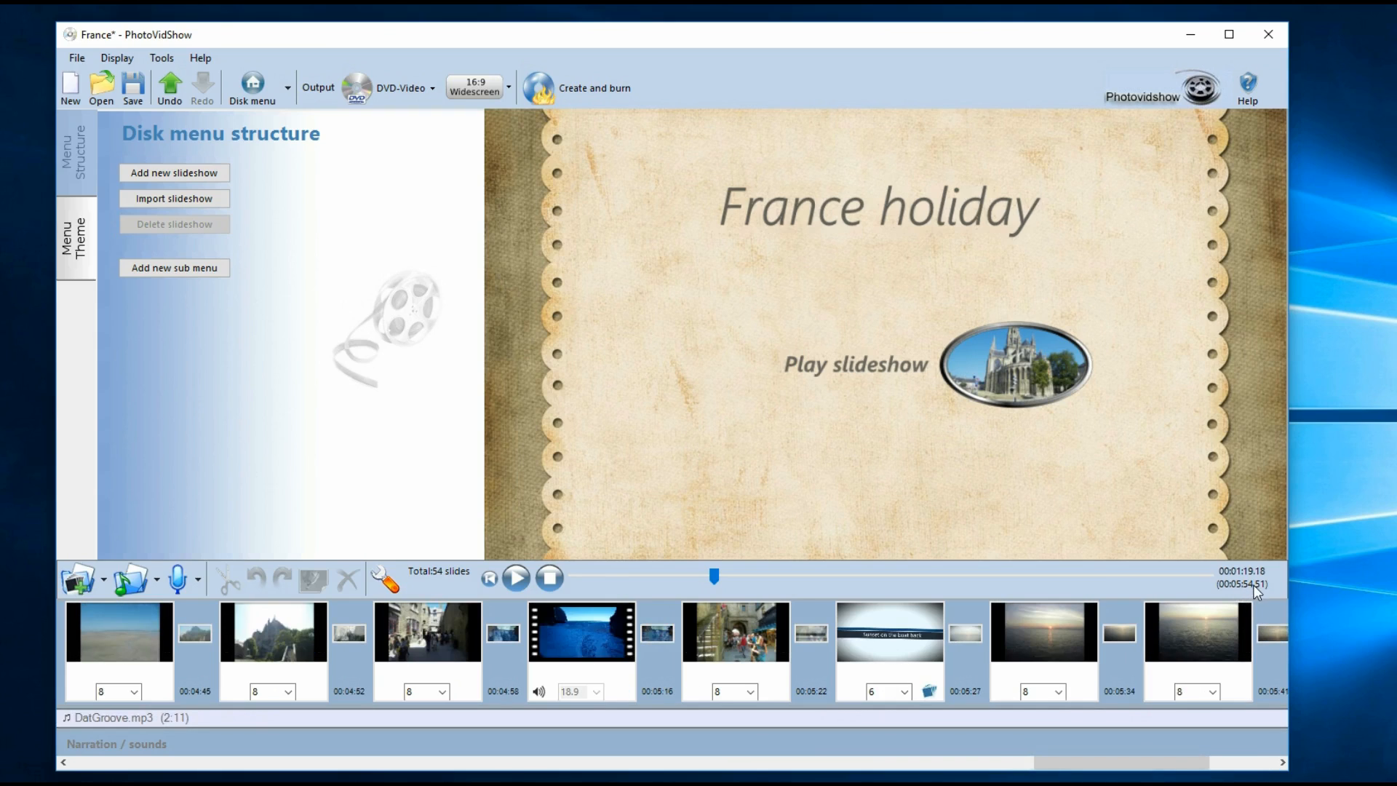
pyautogui.moveTo(1170, 764); pyautogui.dragTo(131, 754)
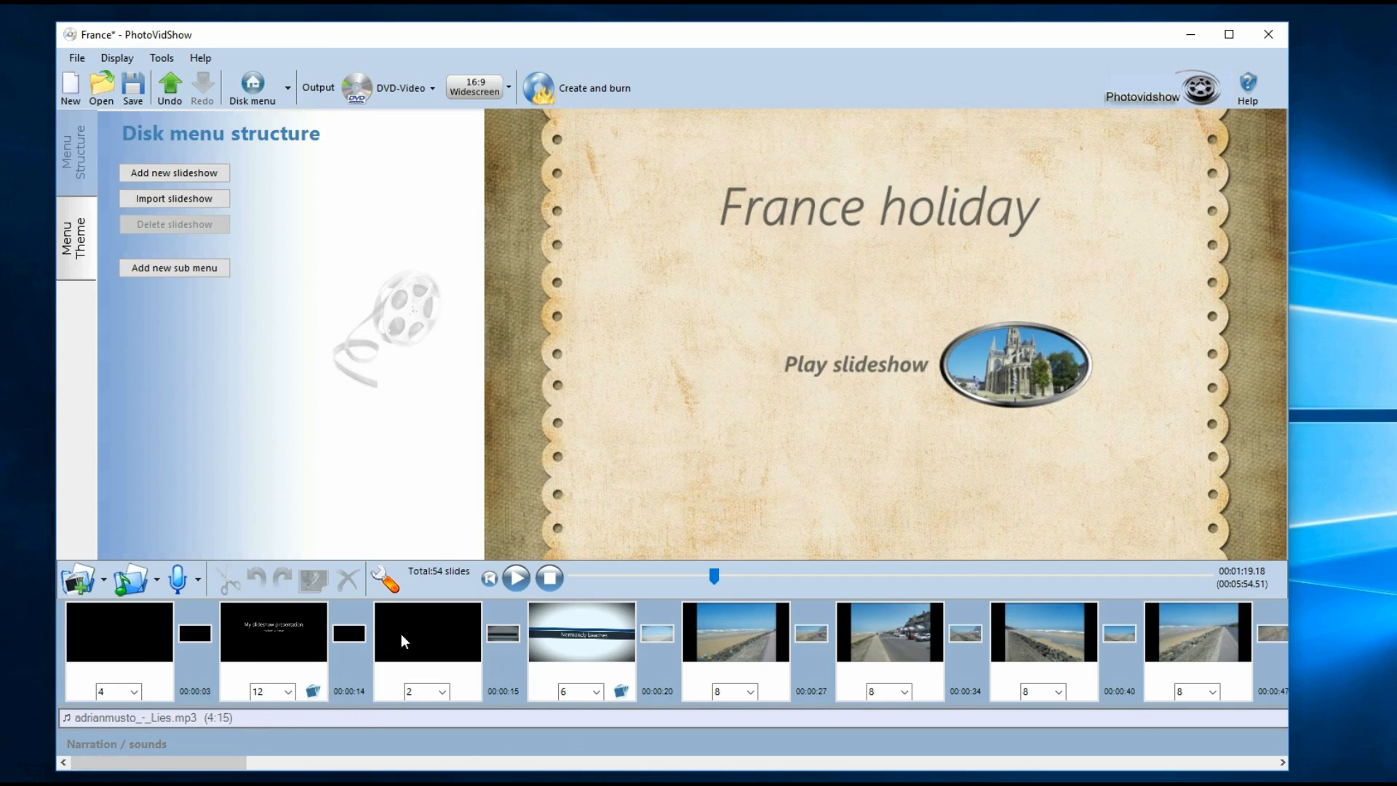
# - Preview the slideshow with its music from the beginning, the Mont St-Michel title slide and the abbey photo slide, and stop playback
pyautogui.click(490, 580)
pyautogui.click(516, 579)
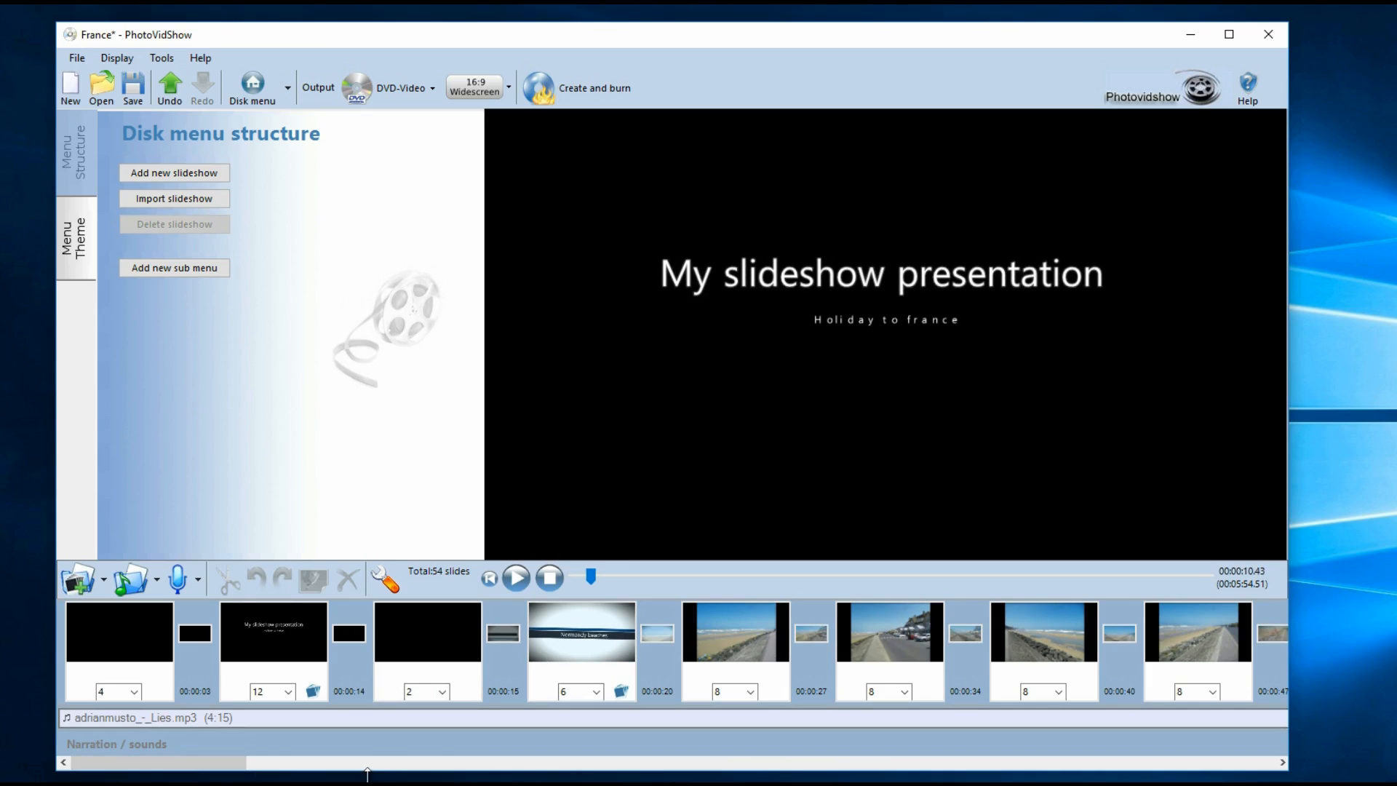
pyautogui.moveTo(230, 757); pyautogui.dragTo(777, 753)
pyautogui.click(122, 639)
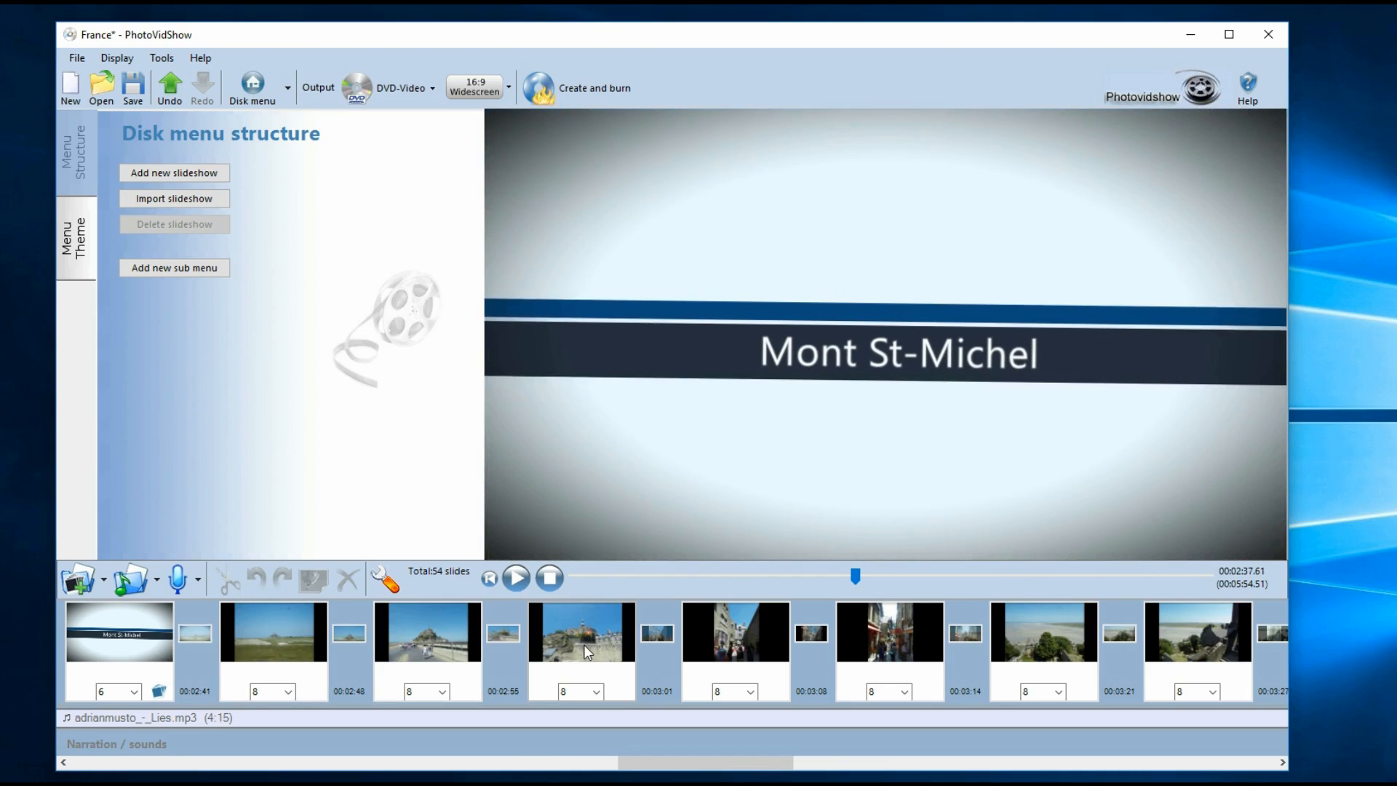
pyautogui.click(584, 645)
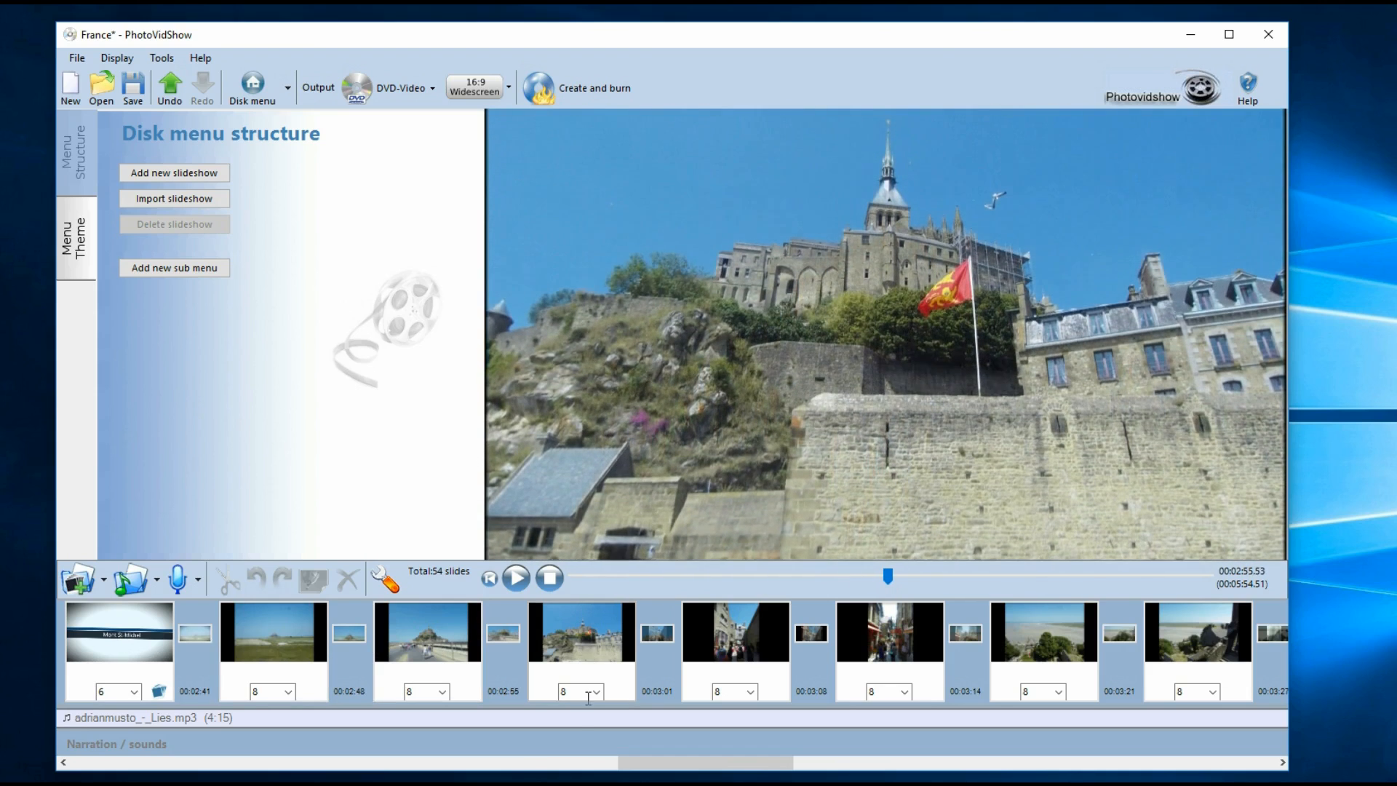
pyautogui.moveTo(670, 762); pyautogui.dragTo(116, 772)
pyautogui.click(551, 581)
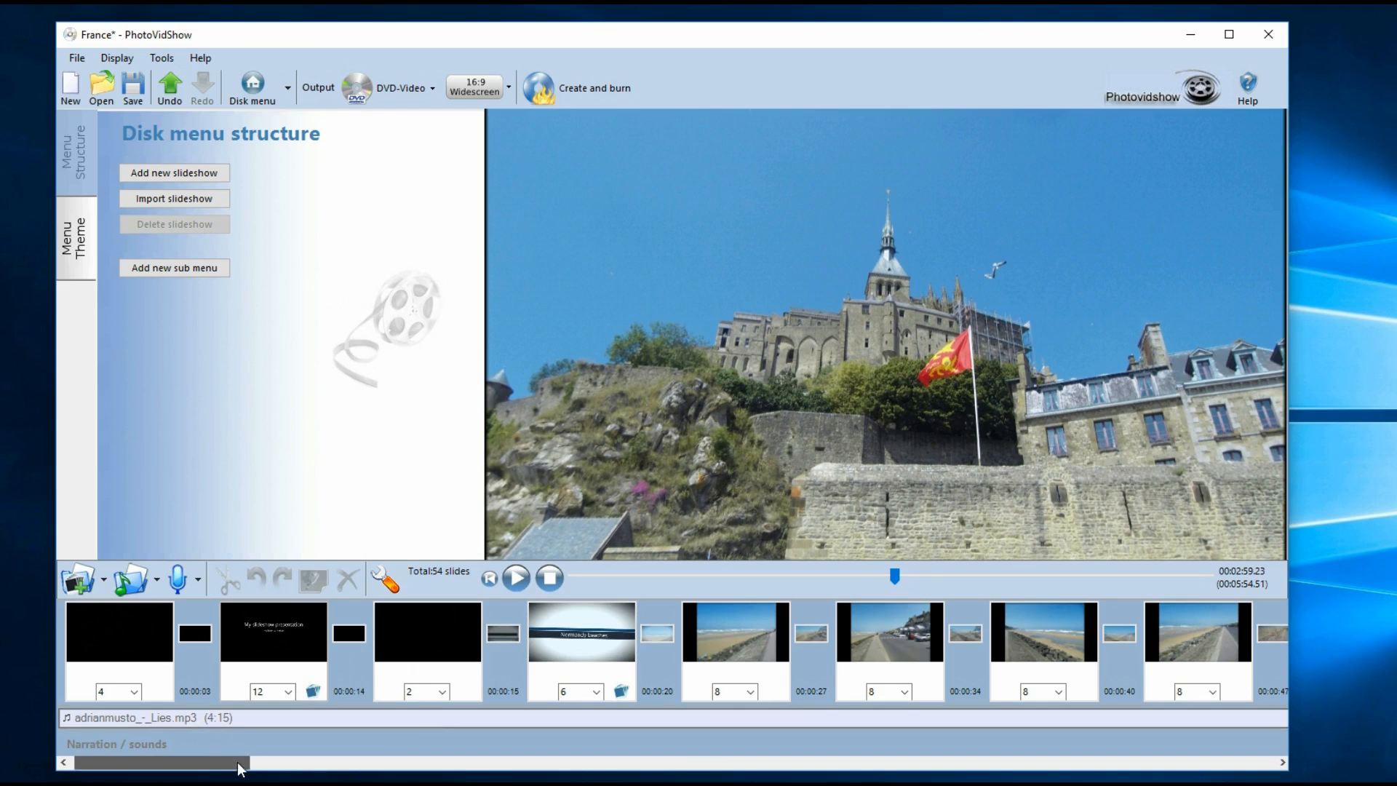
# - Examine how far the first music track extends along the storyboard and view its available options
pyautogui.moveTo(241, 768); pyautogui.dragTo(806, 768)
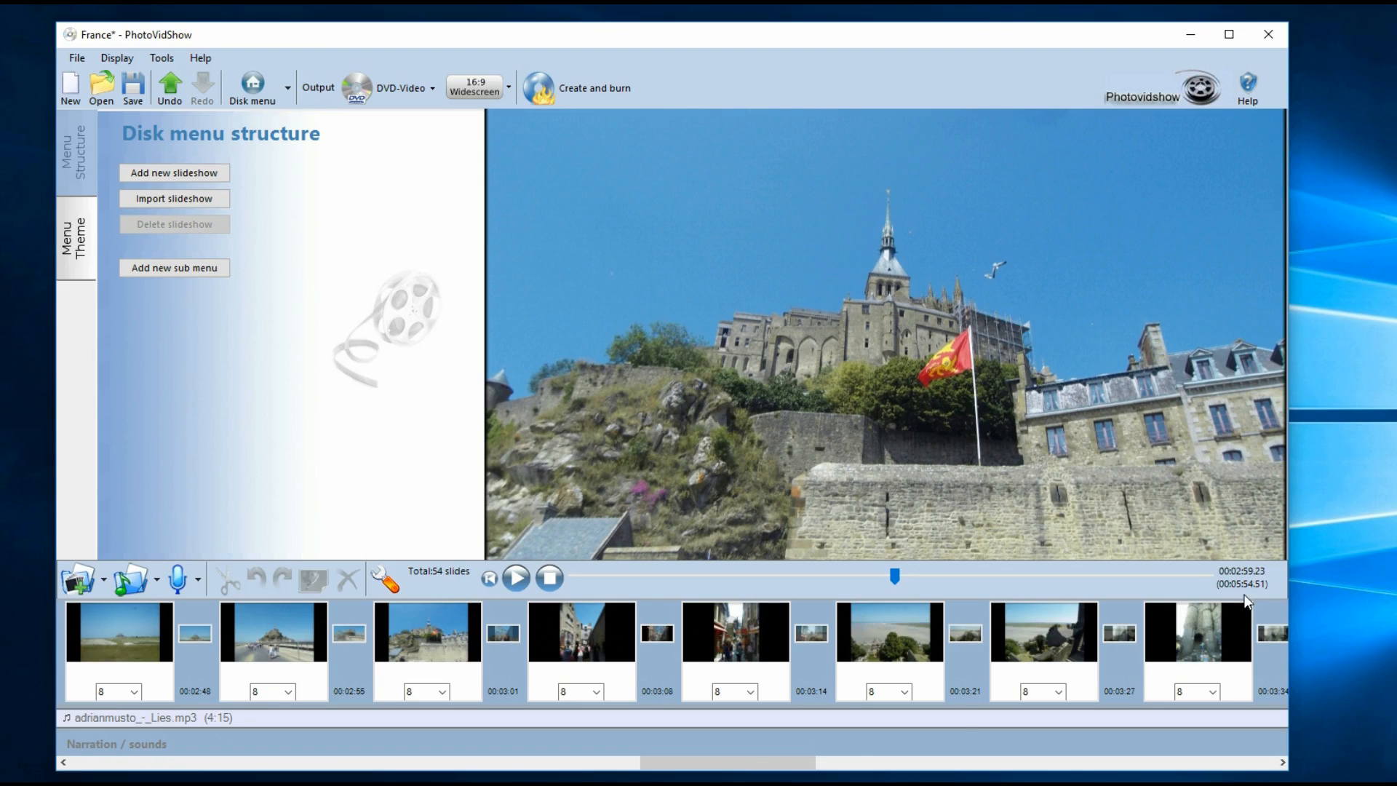
pyautogui.moveTo(692, 763); pyautogui.dragTo(115, 777)
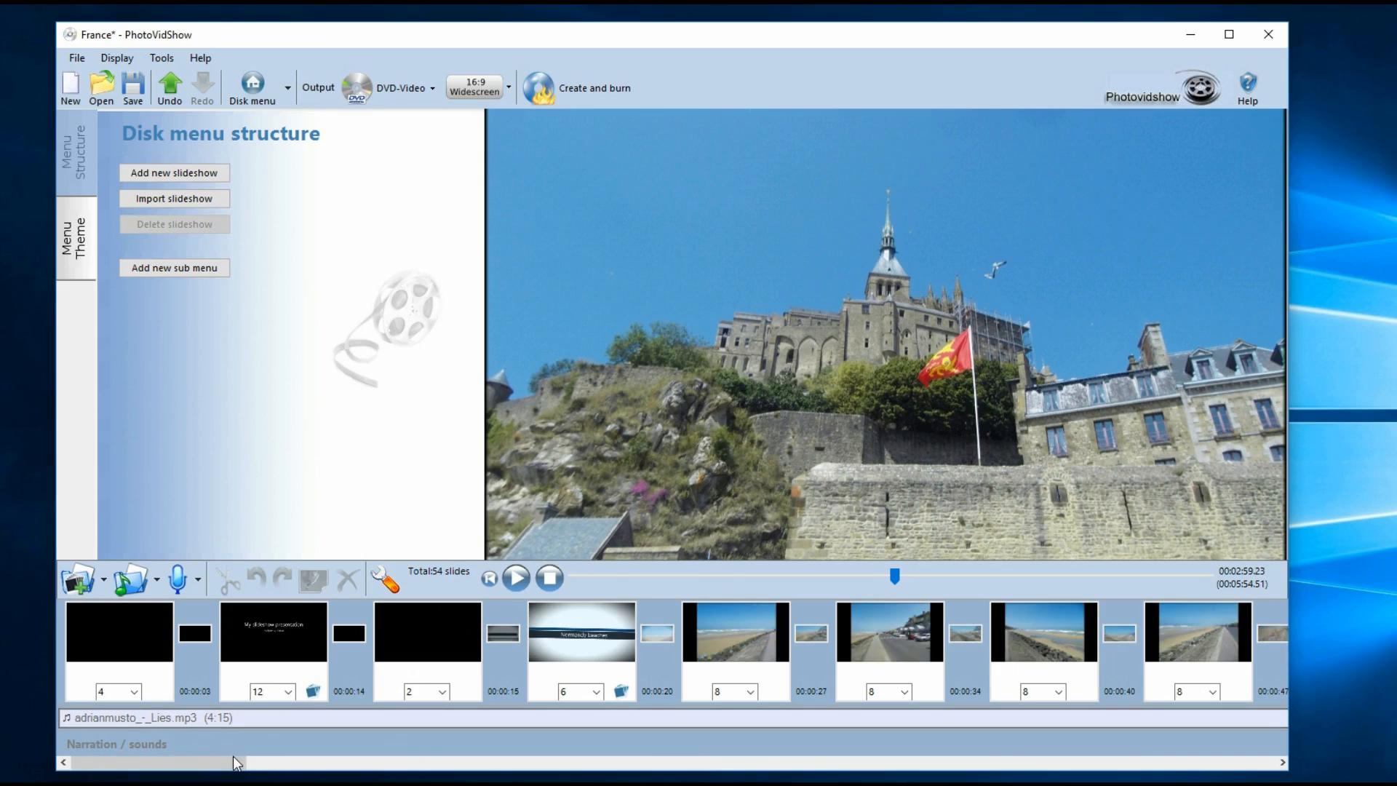
pyautogui.moveTo(234, 763); pyautogui.dragTo(717, 773)
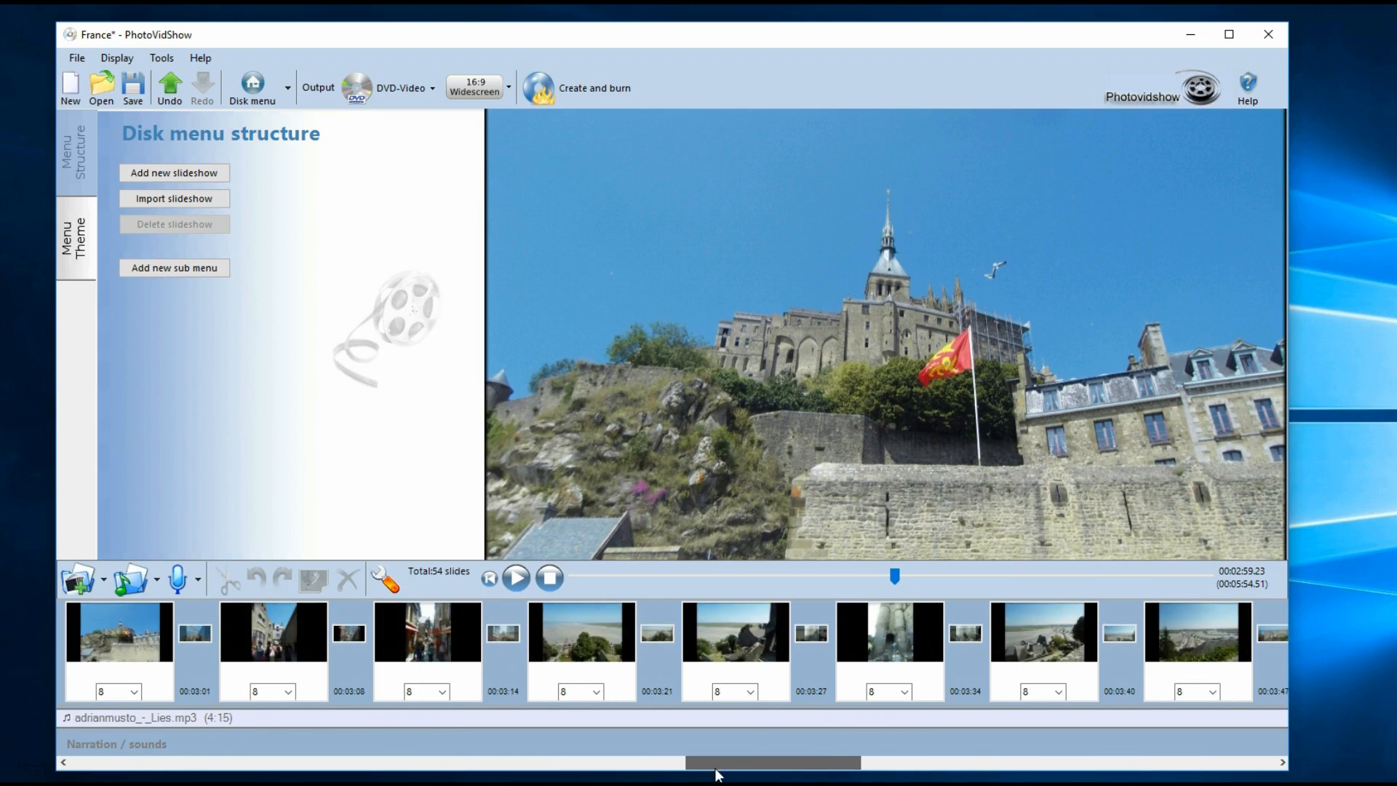
pyautogui.rightClick(447, 718)
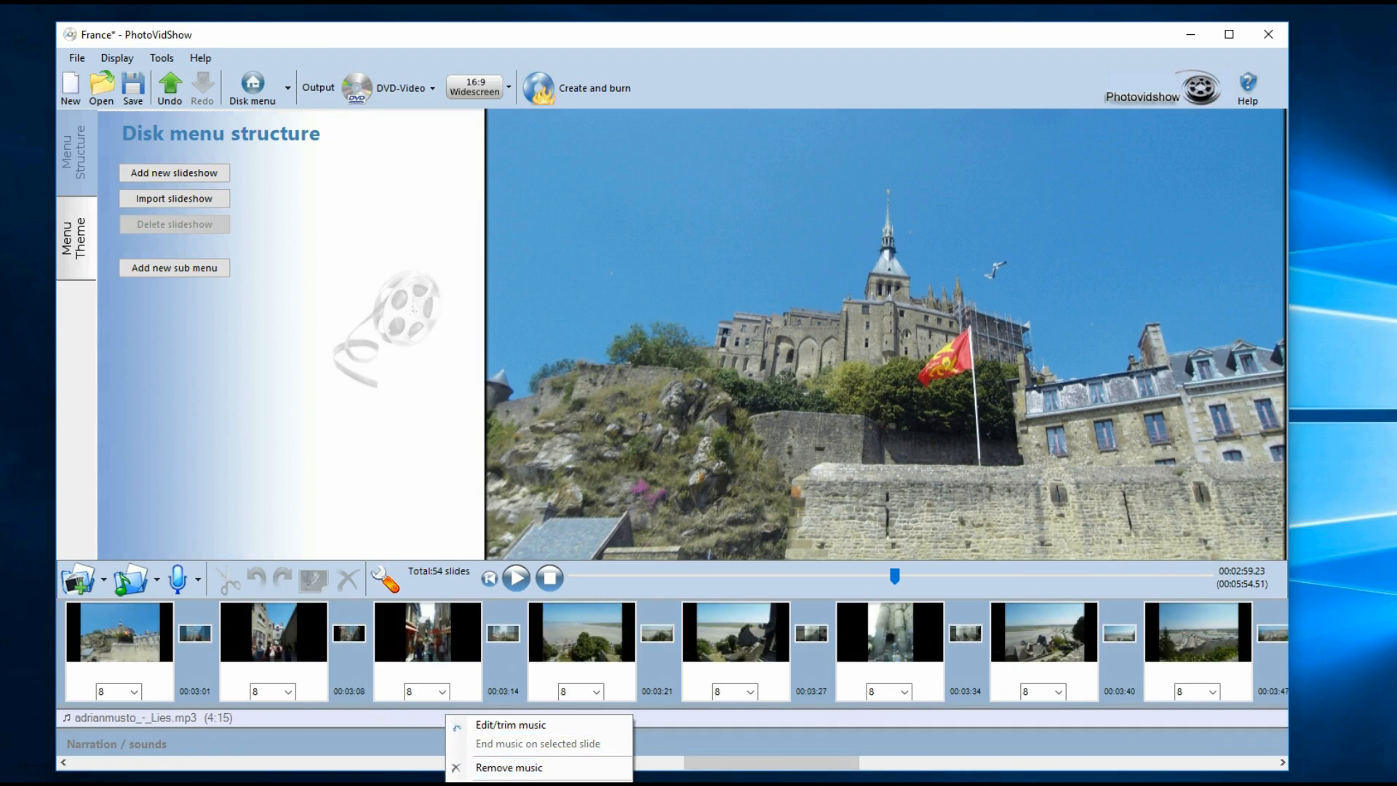
pyautogui.click(272, 765)
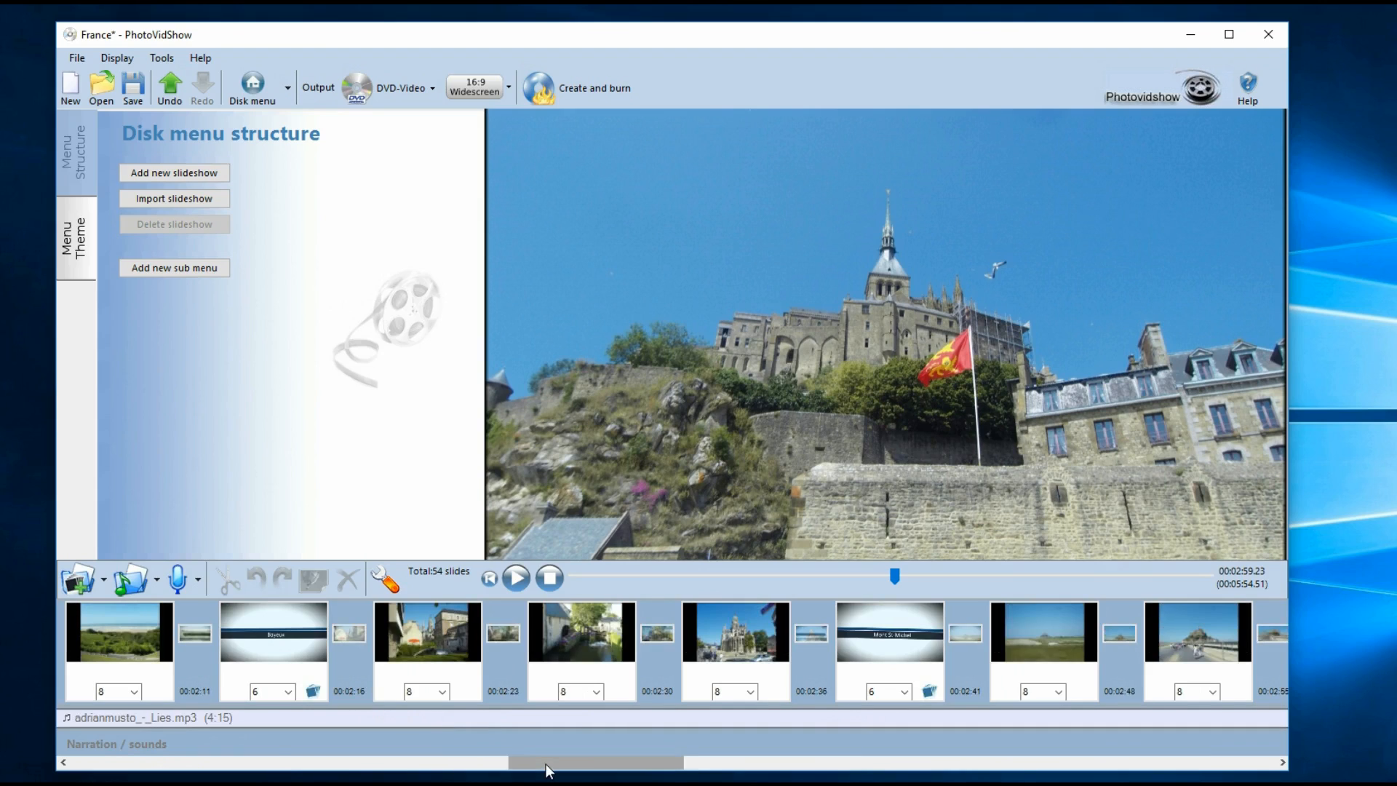
pyautogui.moveTo(546, 764); pyautogui.dragTo(172, 719)
# - Try to remove the DatGroove track from the slideshow's music soundtrack
pyautogui.moveTo(296, 764); pyautogui.dragTo(1033, 752)
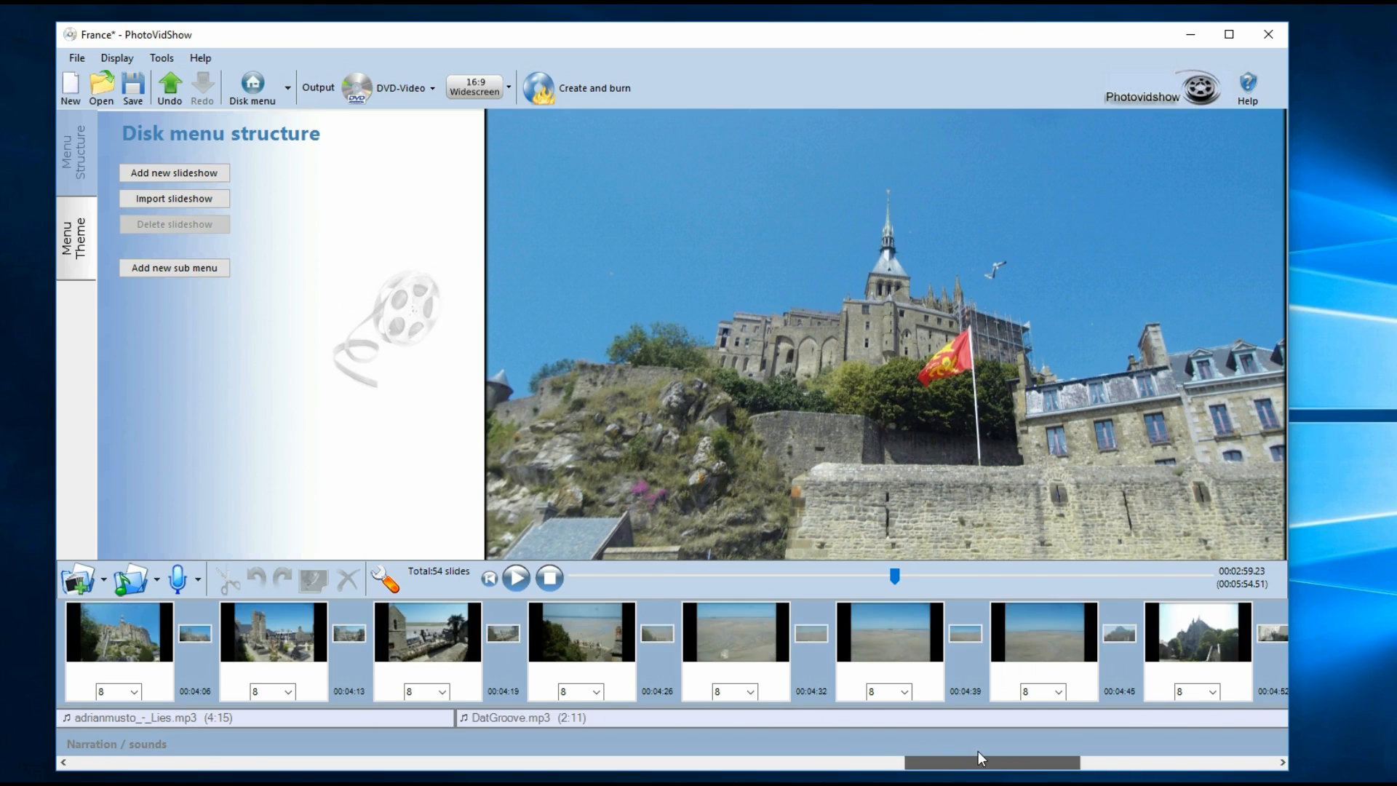
pyautogui.rightClick(684, 719)
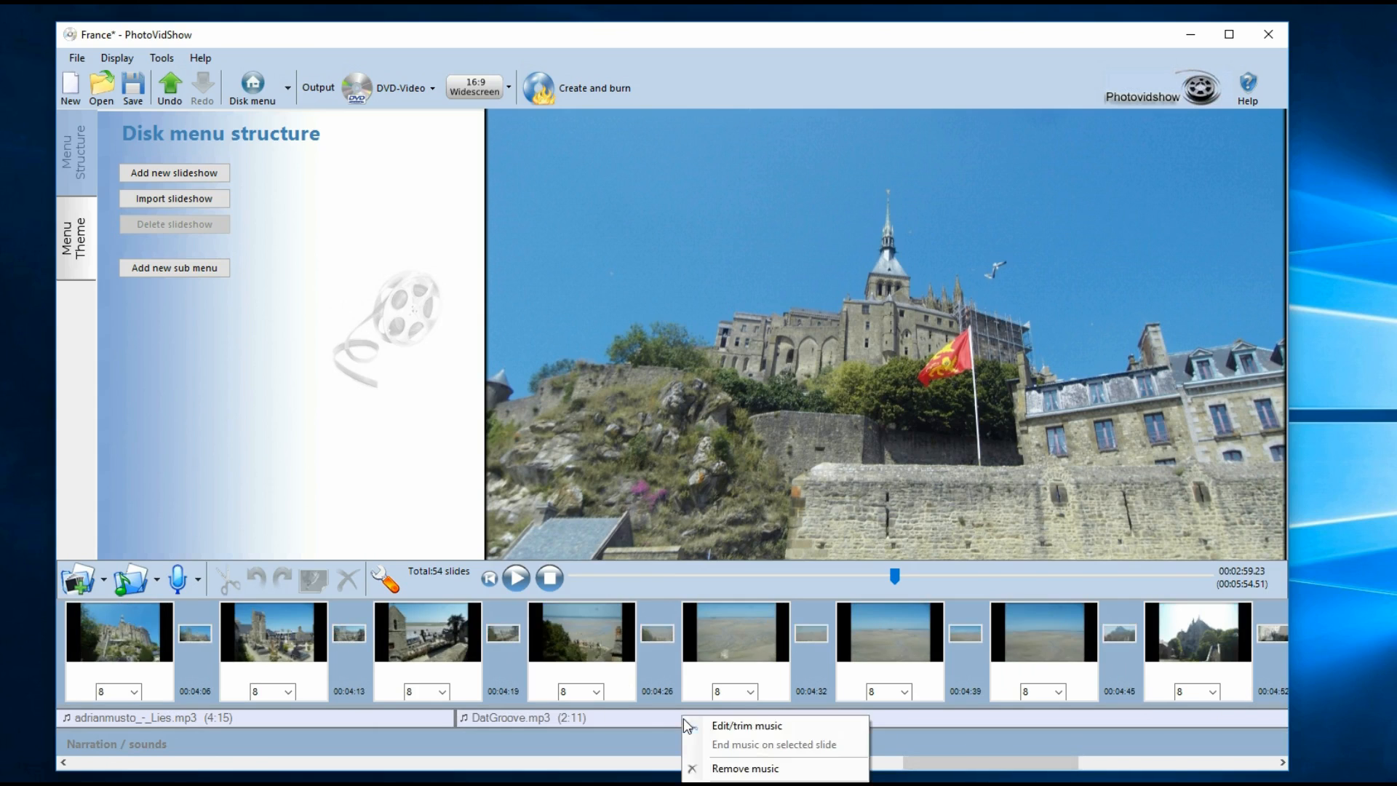
pyautogui.click(725, 764)
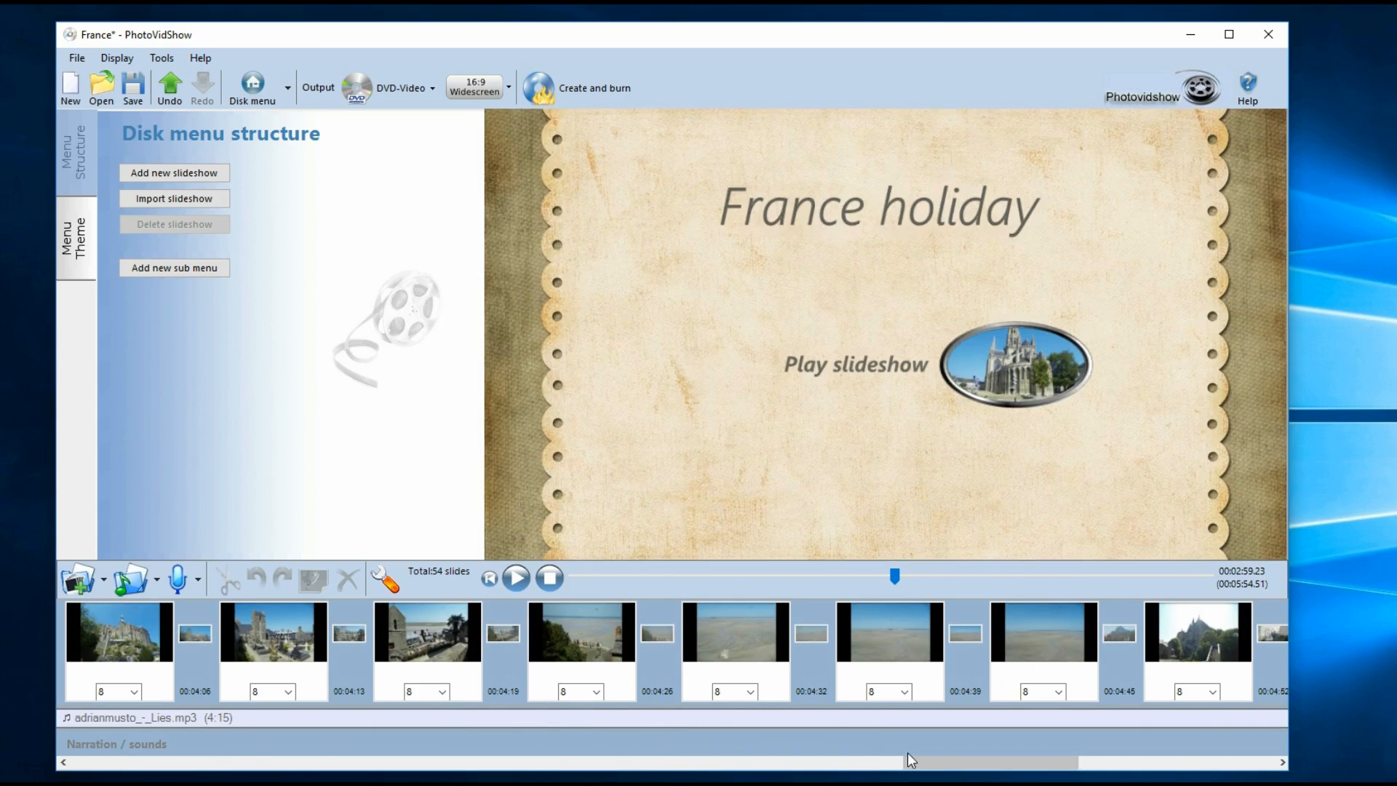
pyautogui.moveTo(909, 759); pyautogui.dragTo(97, 770)
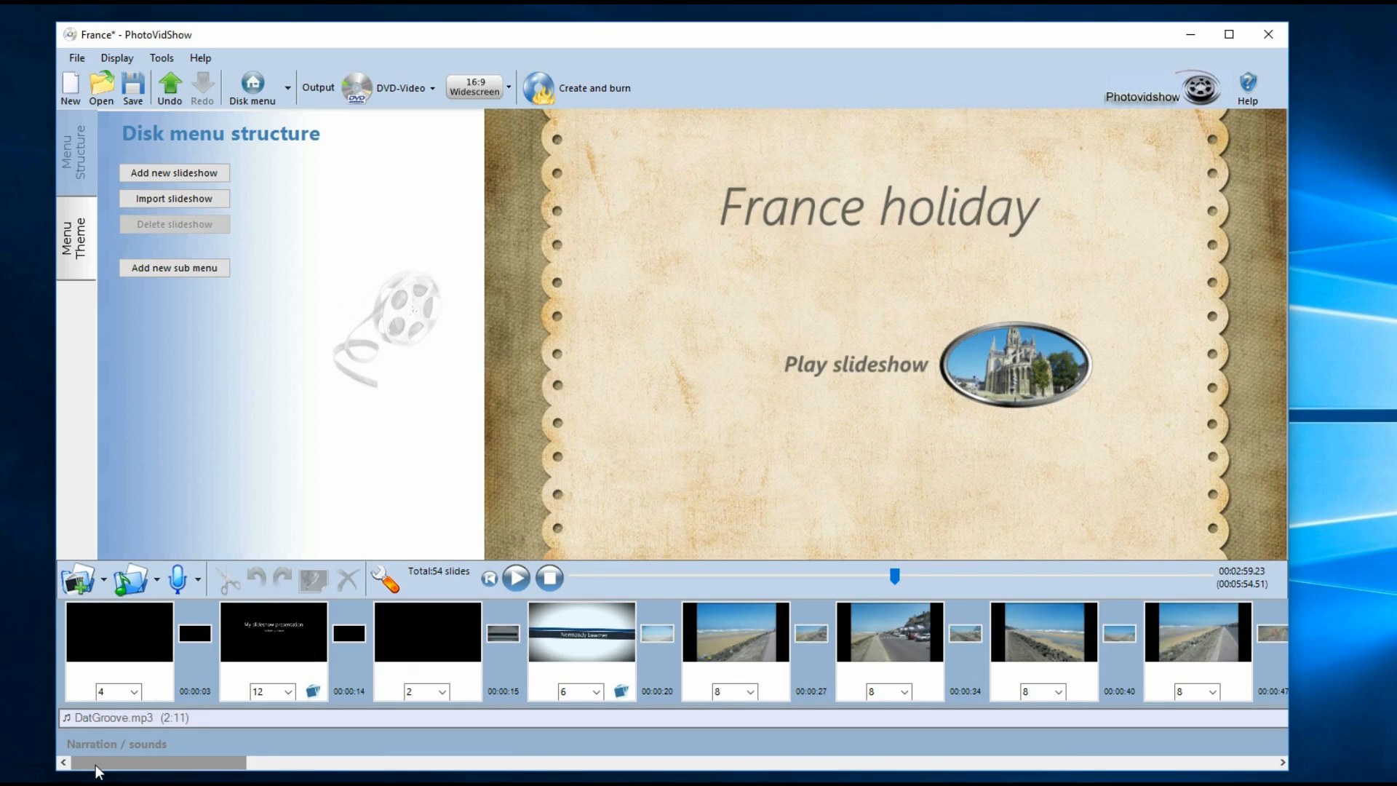
pyautogui.rightClick(160, 719)
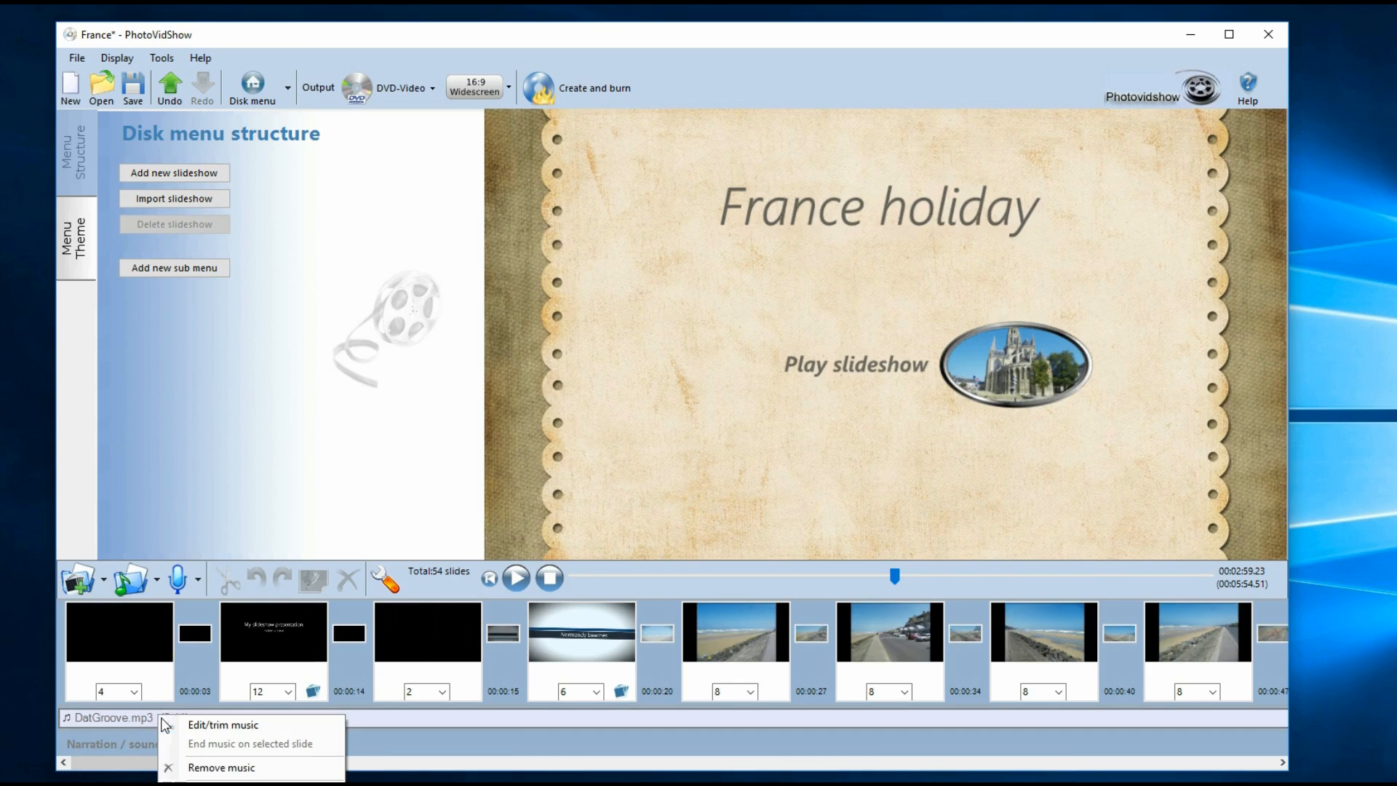
pyautogui.click(201, 764)
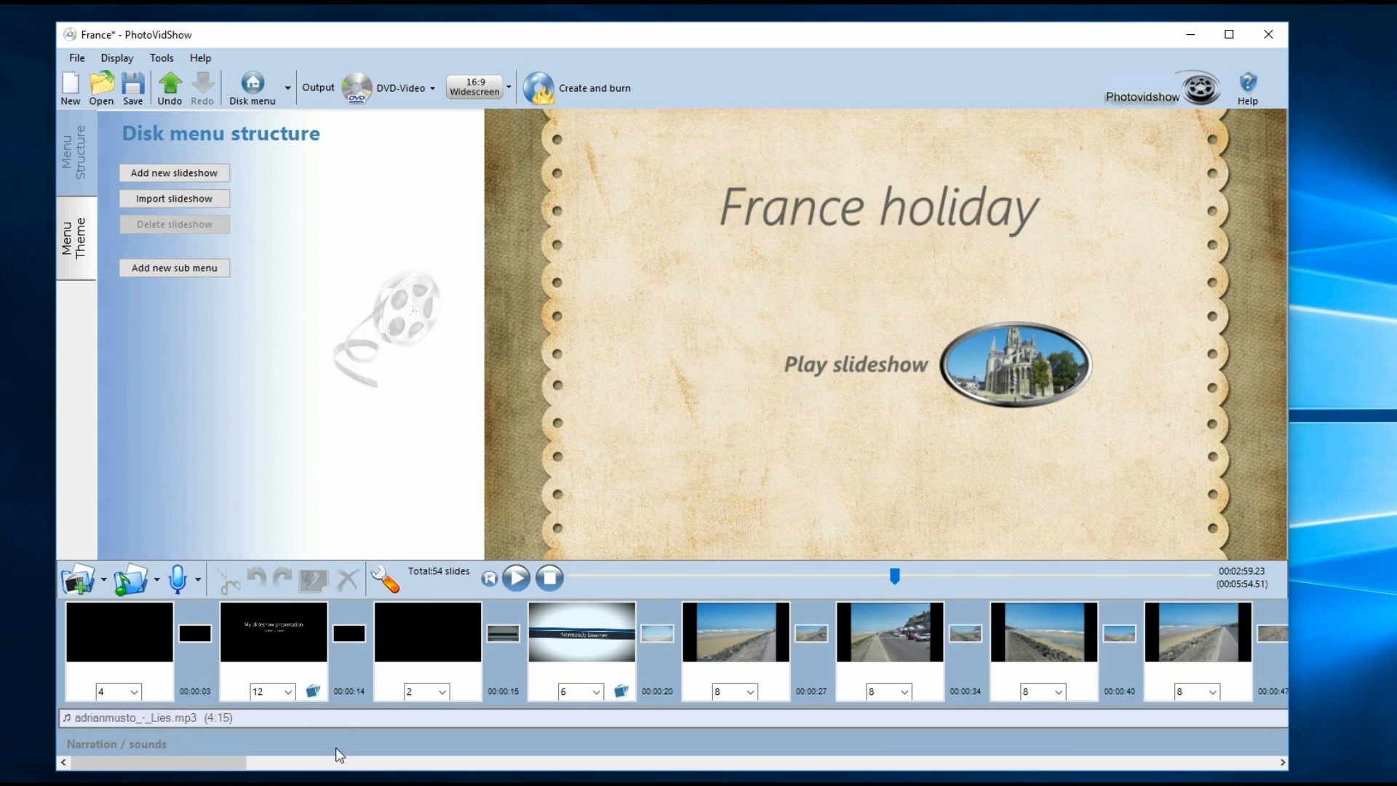
# - Open the first track's music trim settings, close them, and open the slideshow's full music track list for editing
pyautogui.doubleClick(246, 717)
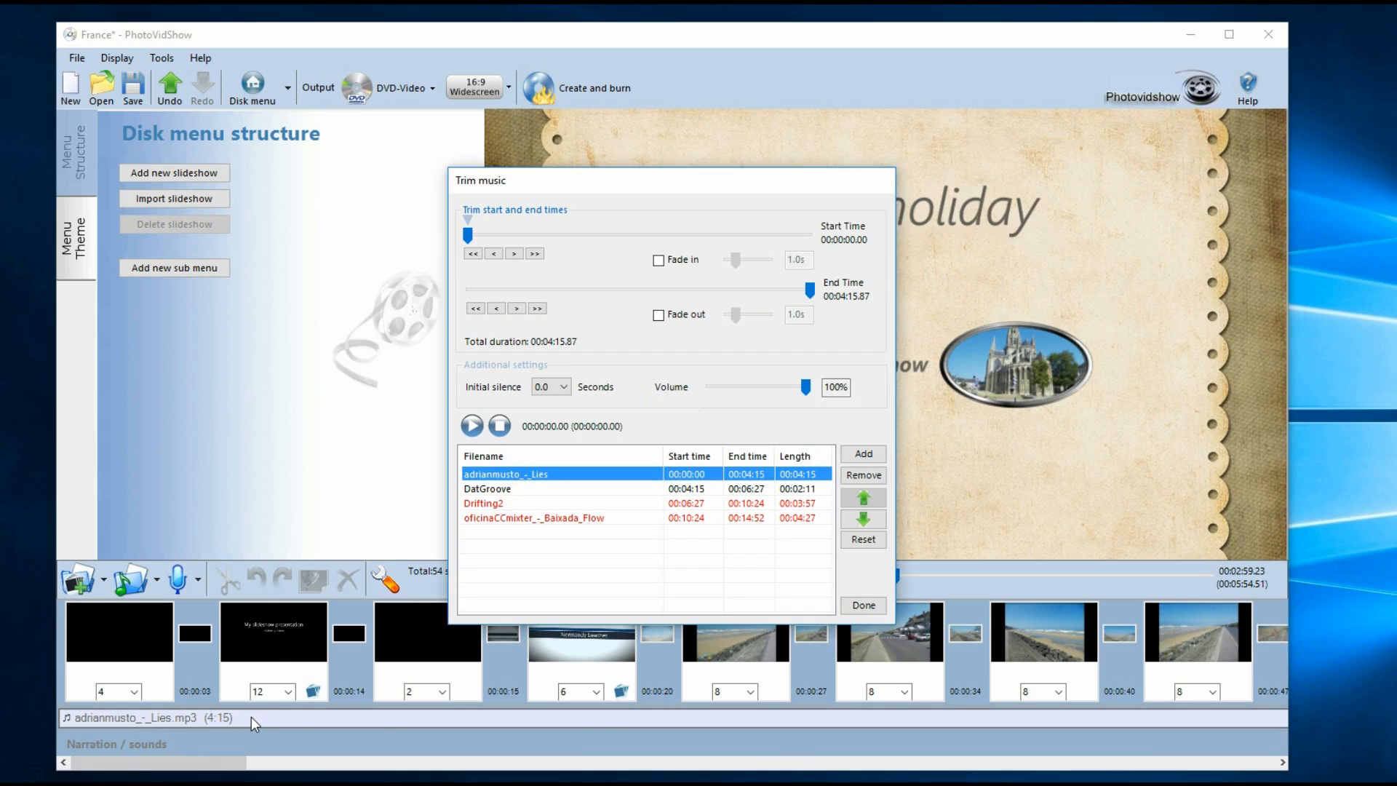
pyautogui.click(866, 603)
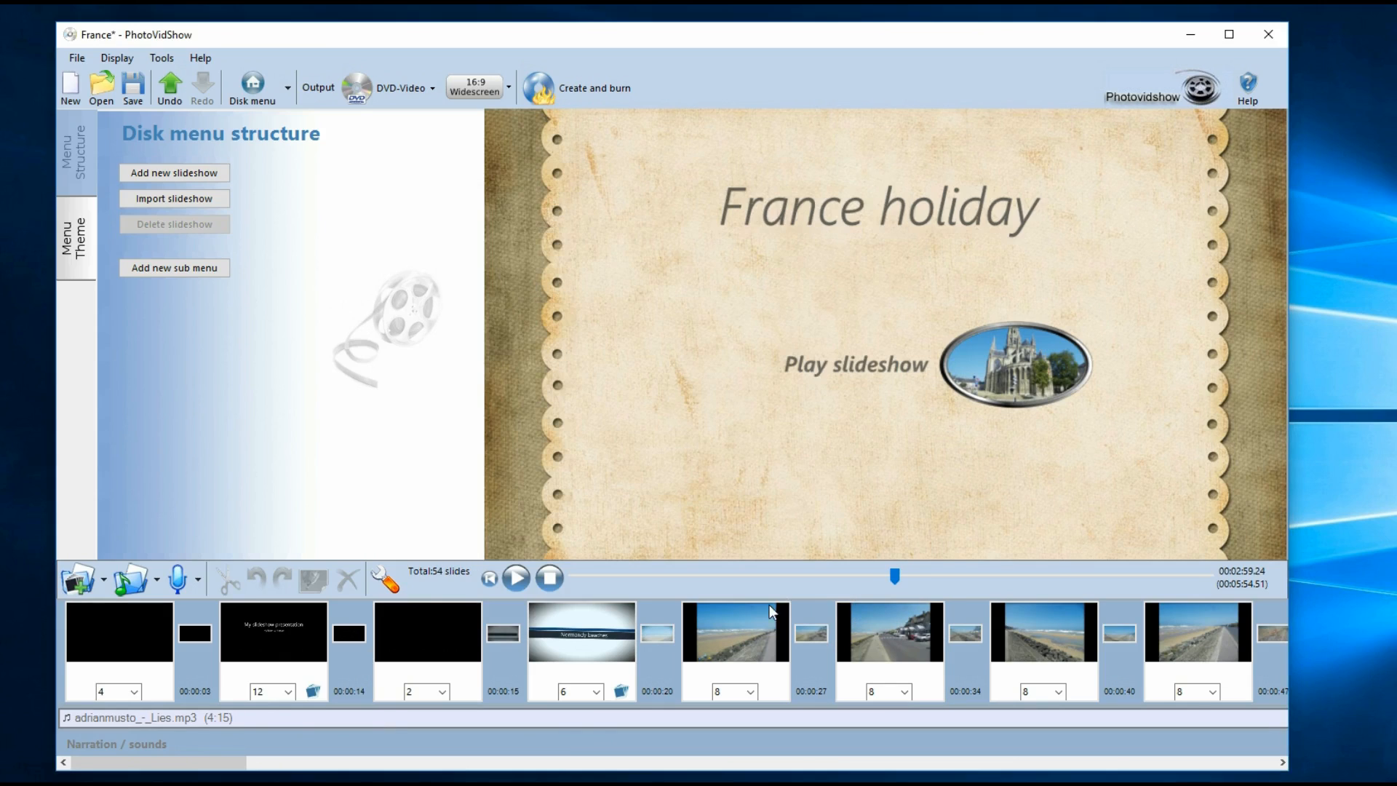
pyautogui.click(159, 578)
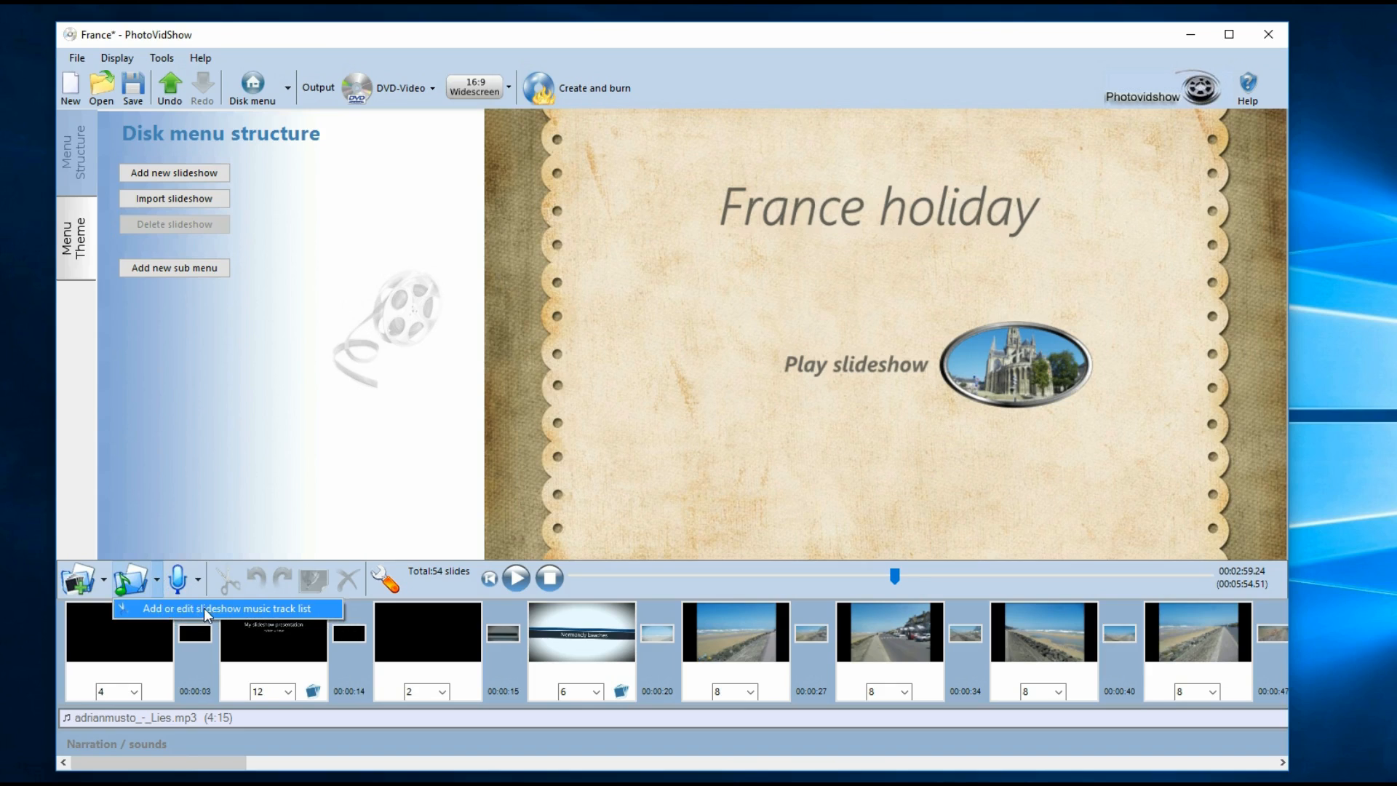
pyautogui.click(260, 610)
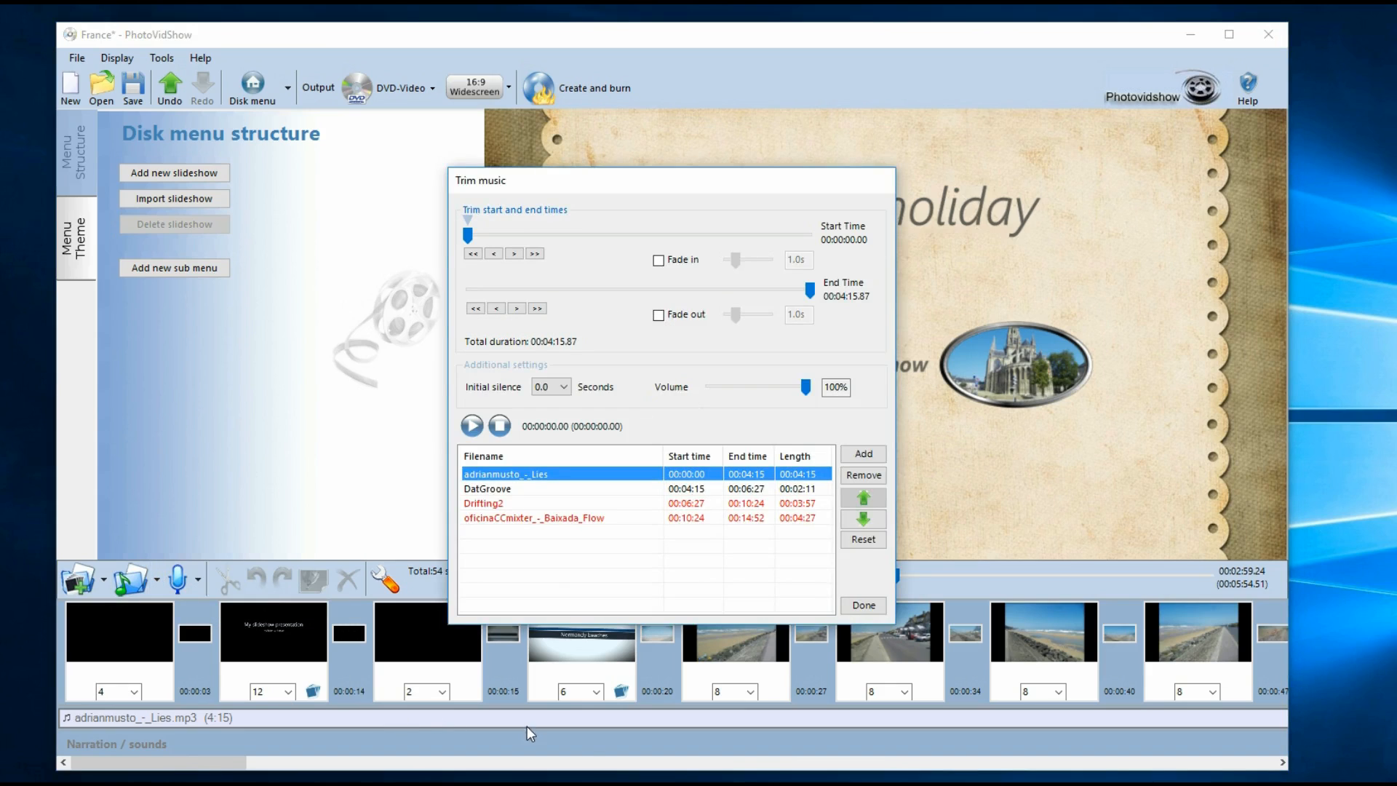
# - Examine the start time, end time and length of each of the four tracks in the music list, including those marked red
pyautogui.click(501, 486)
pyautogui.click(501, 506)
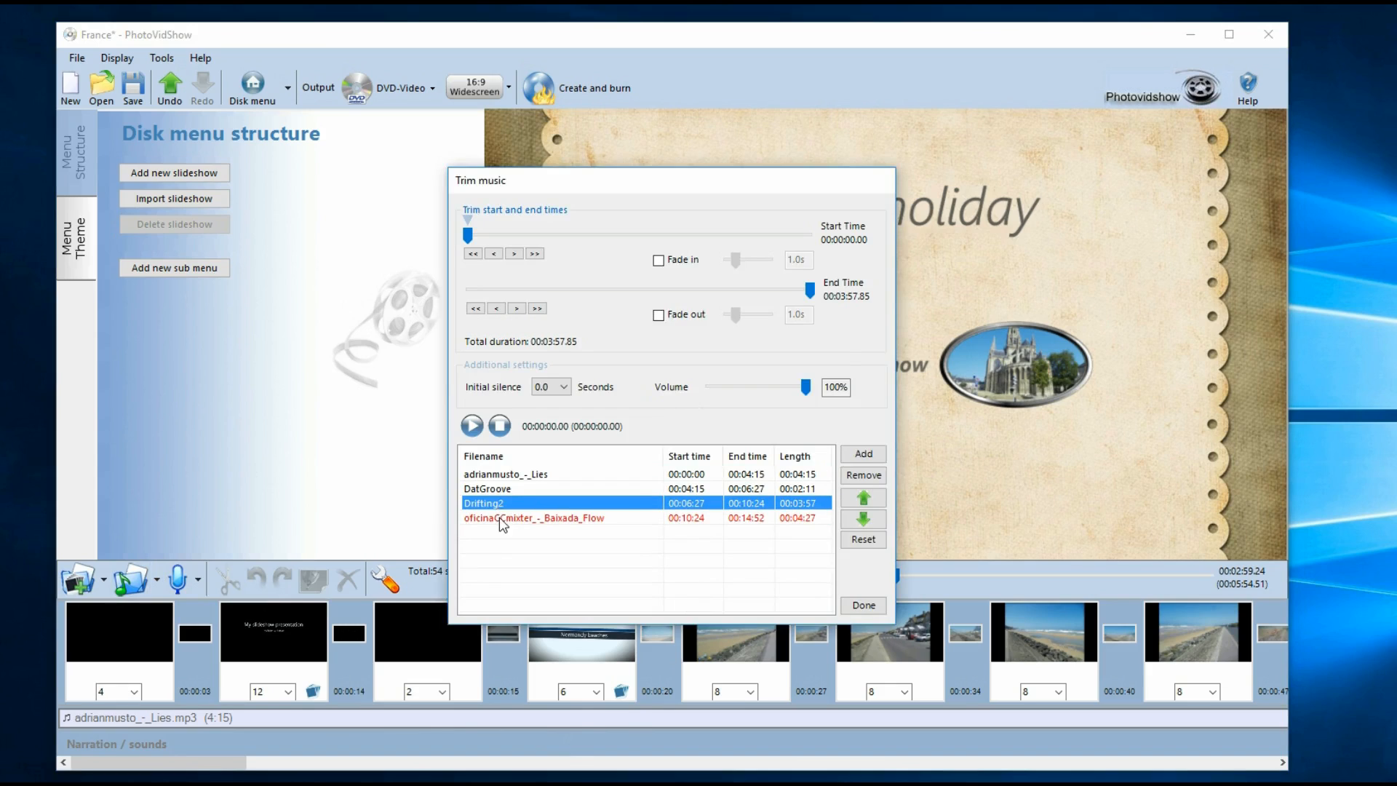
pyautogui.click(501, 518)
pyautogui.click(503, 475)
pyautogui.click(496, 491)
pyautogui.click(493, 507)
pyautogui.click(514, 534)
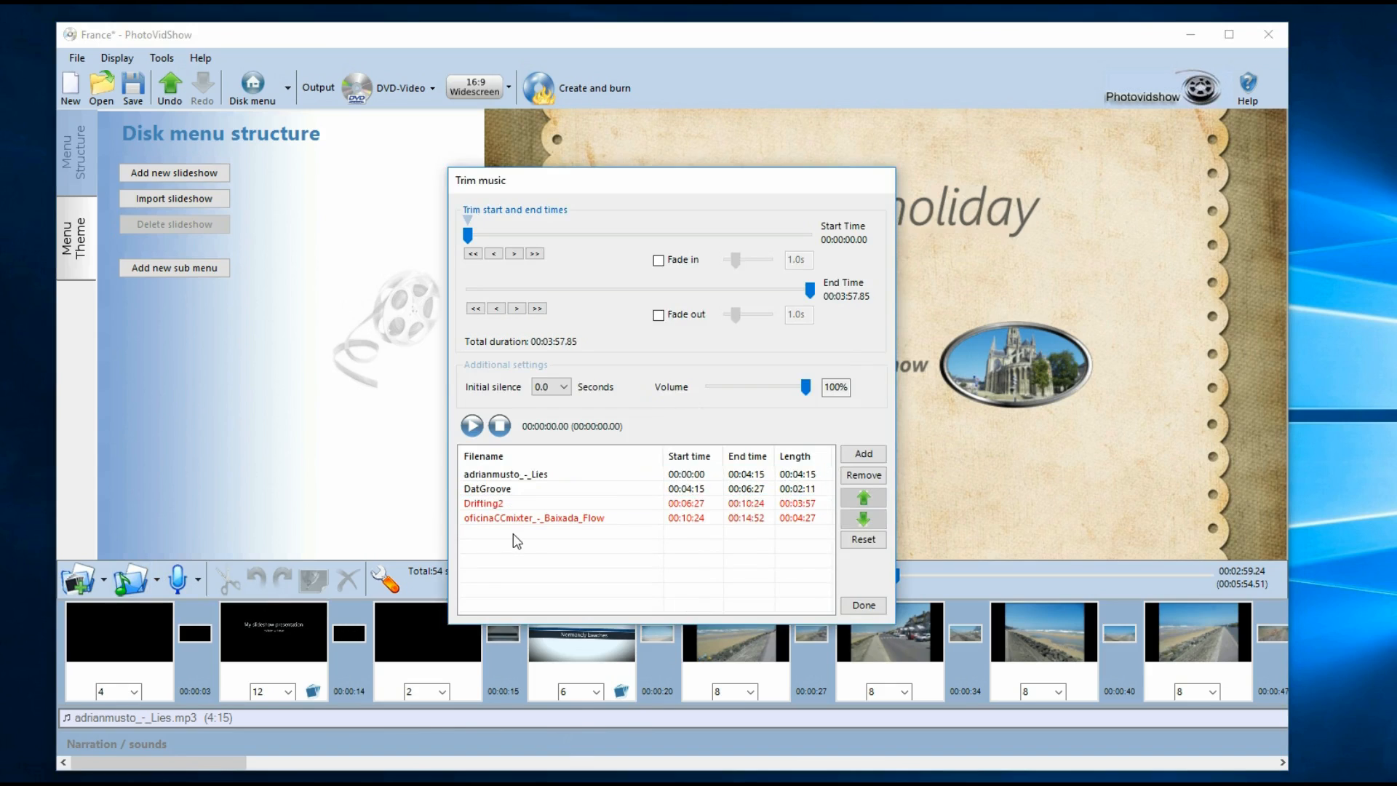
pyautogui.click(521, 477)
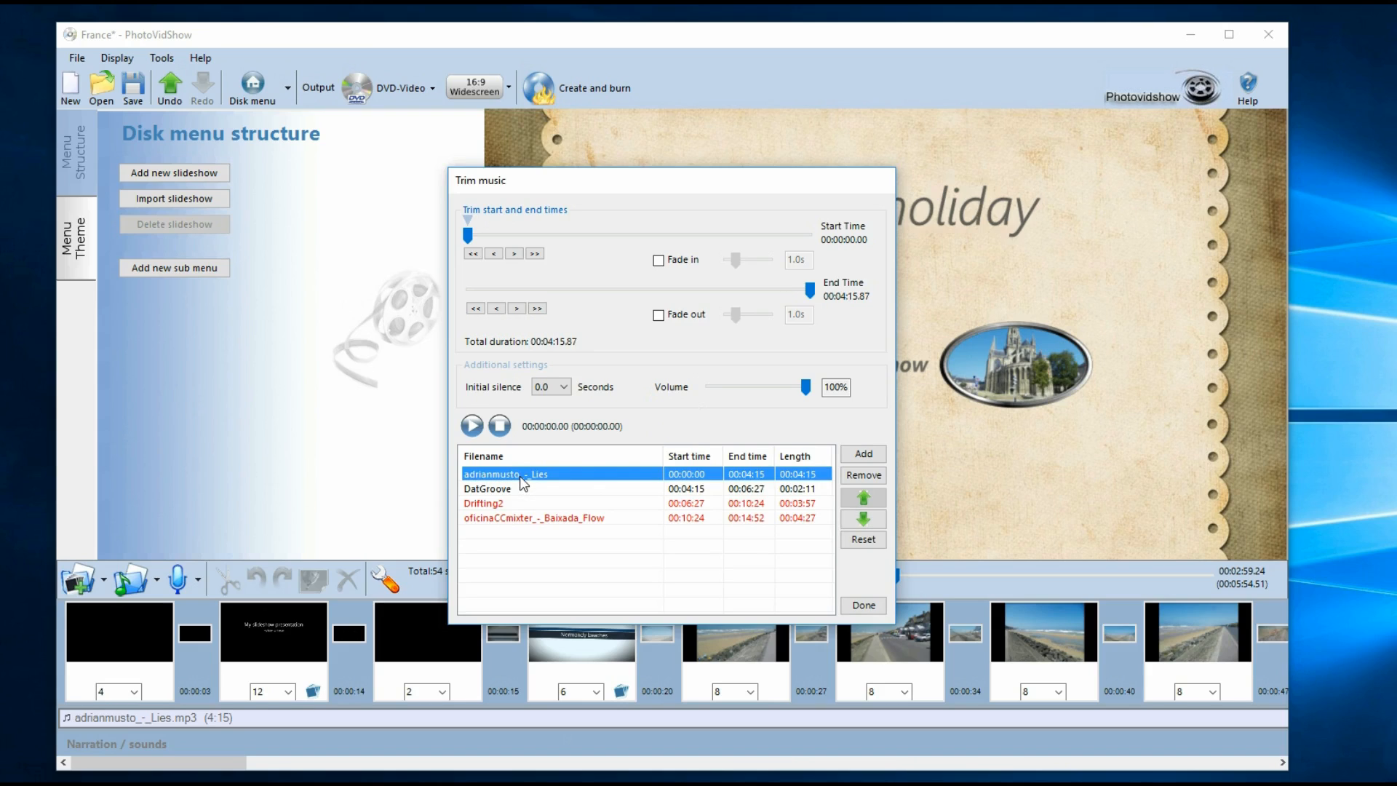
pyautogui.click(513, 492)
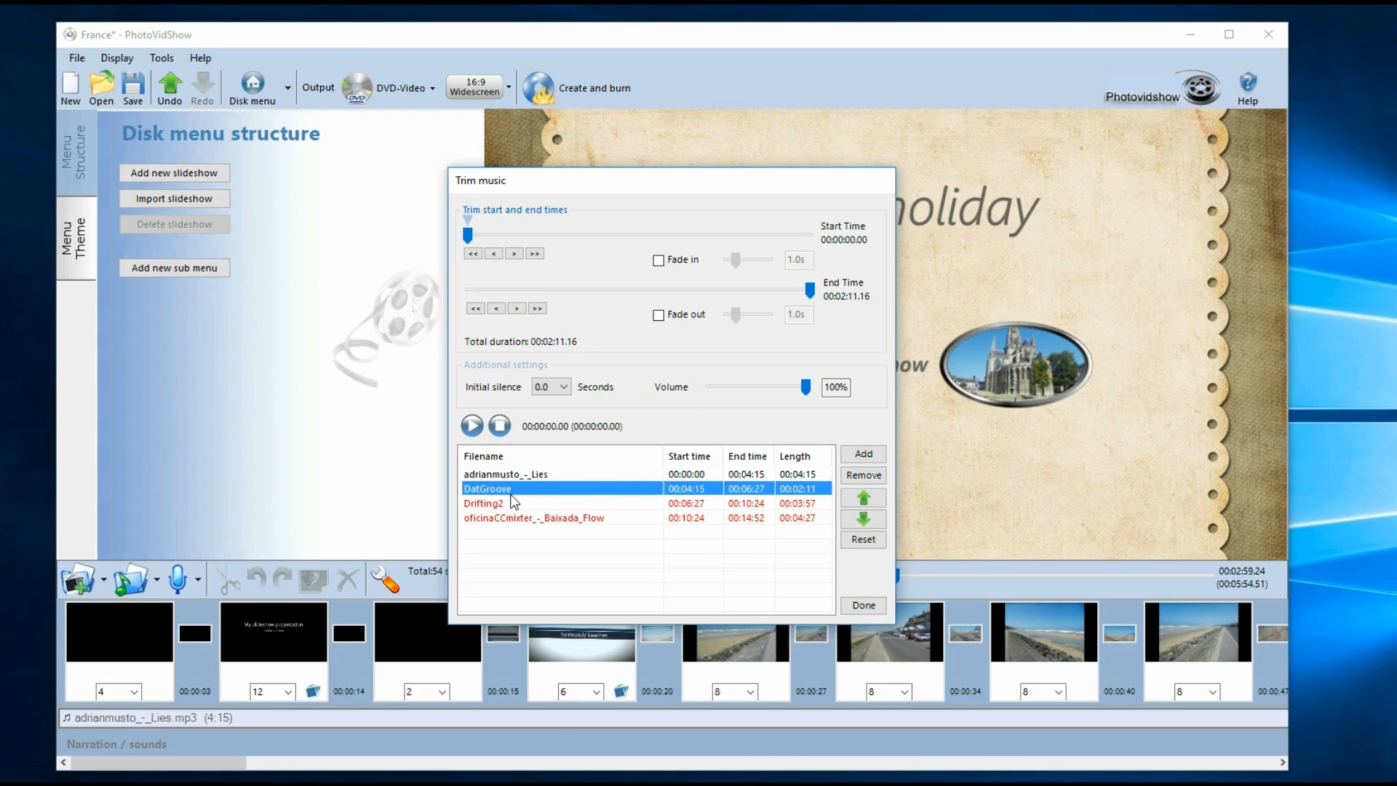
pyautogui.click(510, 504)
pyautogui.click(511, 518)
pyautogui.click(511, 504)
pyautogui.click(512, 518)
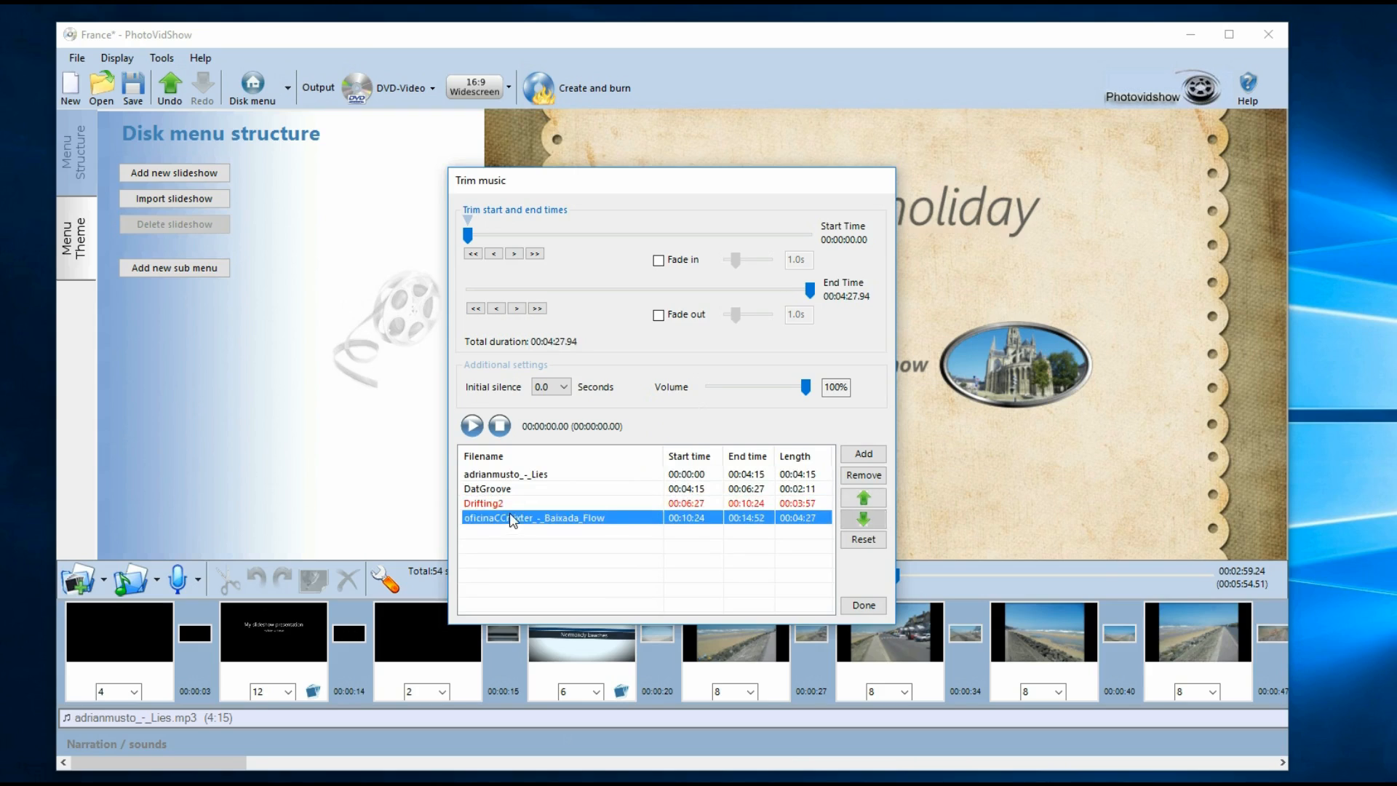
pyautogui.click(512, 503)
pyautogui.click(511, 518)
pyautogui.click(511, 504)
pyautogui.click(512, 518)
pyautogui.click(572, 476)
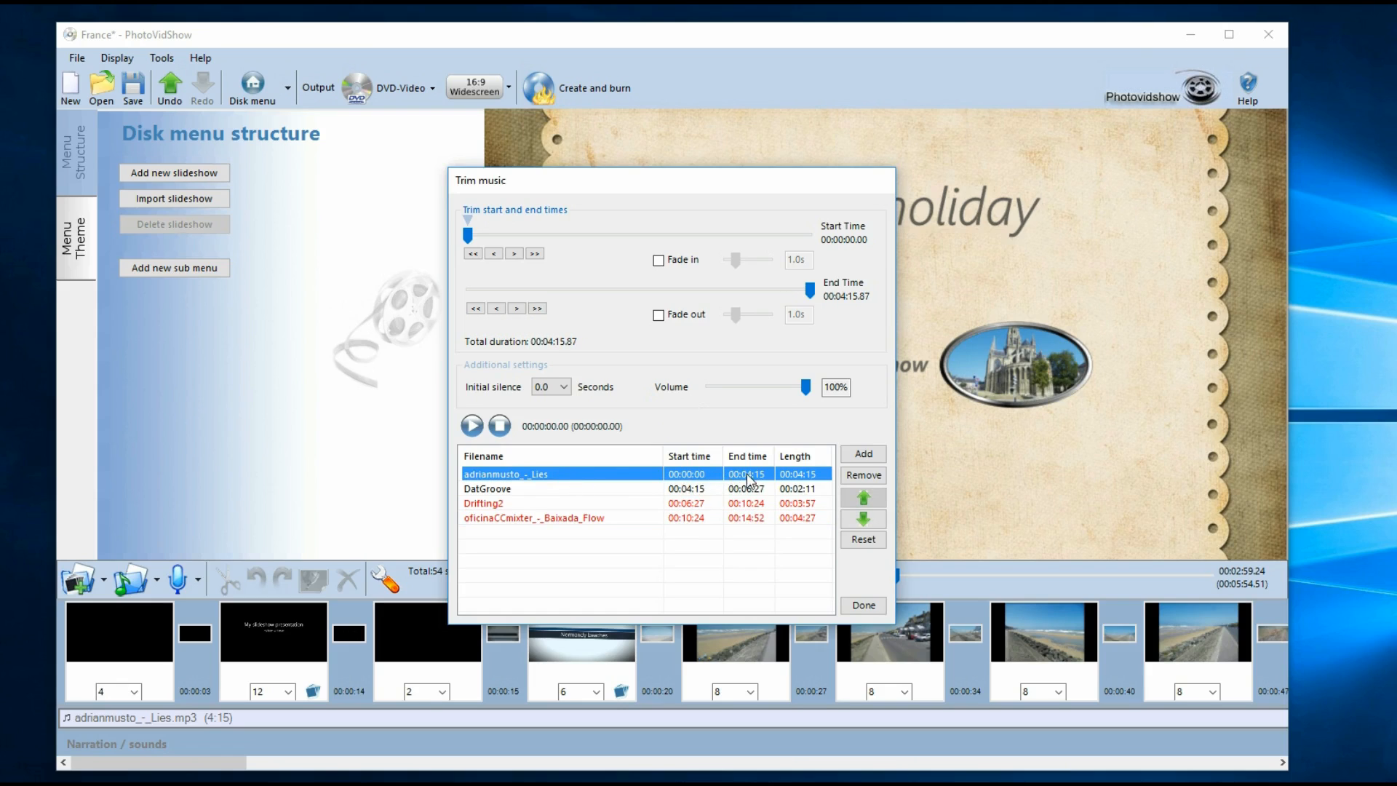
pyautogui.click(800, 491)
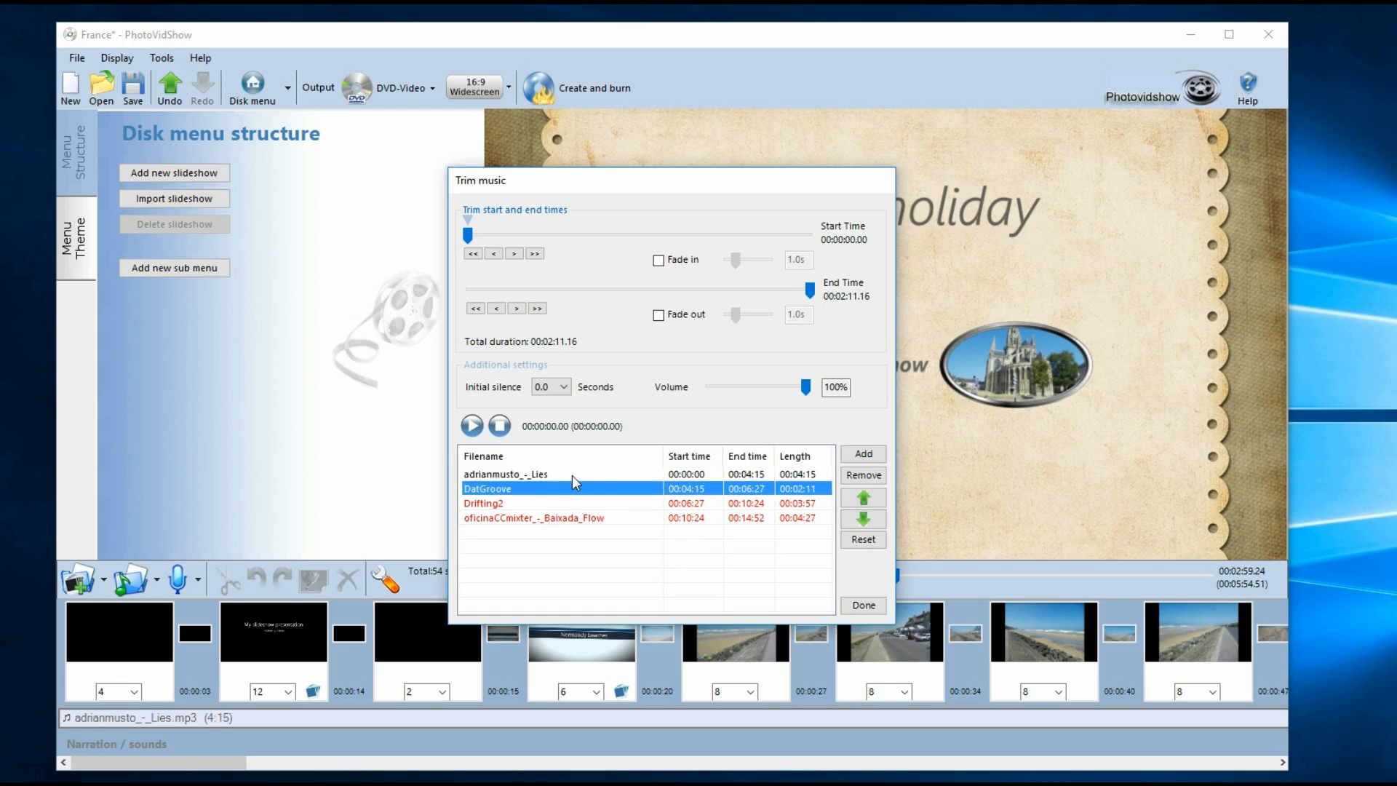
# - Compare the trim times, total duration and volume settings of the first track and DatGroove in the music list
pyautogui.click(526, 475)
pyautogui.click(520, 490)
pyautogui.click(514, 476)
pyautogui.click(513, 490)
pyautogui.click(506, 475)
pyautogui.click(508, 488)
pyautogui.click(505, 477)
pyautogui.click(504, 487)
pyautogui.click(502, 475)
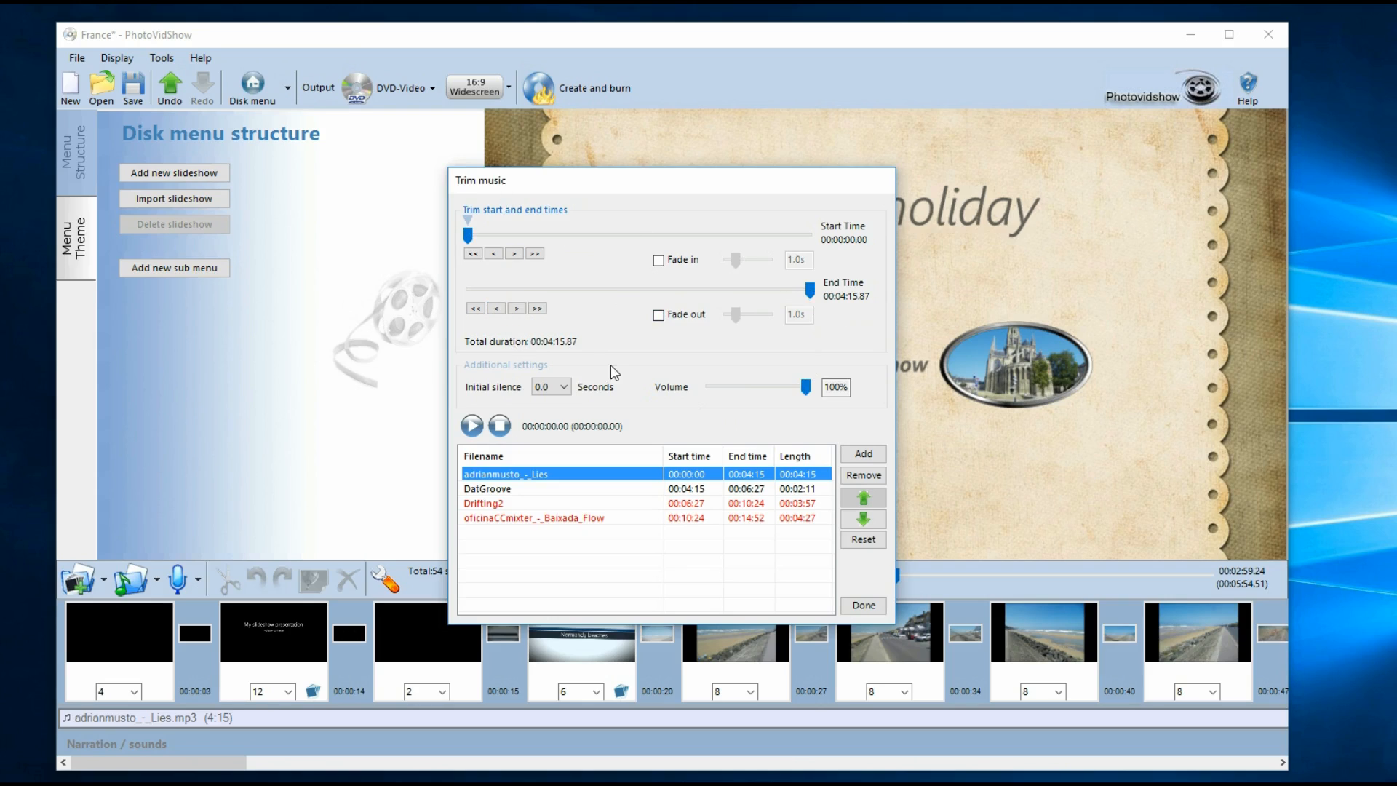
pyautogui.moveTo(809, 393)
pyautogui.mouseDown()
pyautogui.moveTo(723, 393)
pyautogui.moveTo(817, 390)
pyautogui.mouseUp()
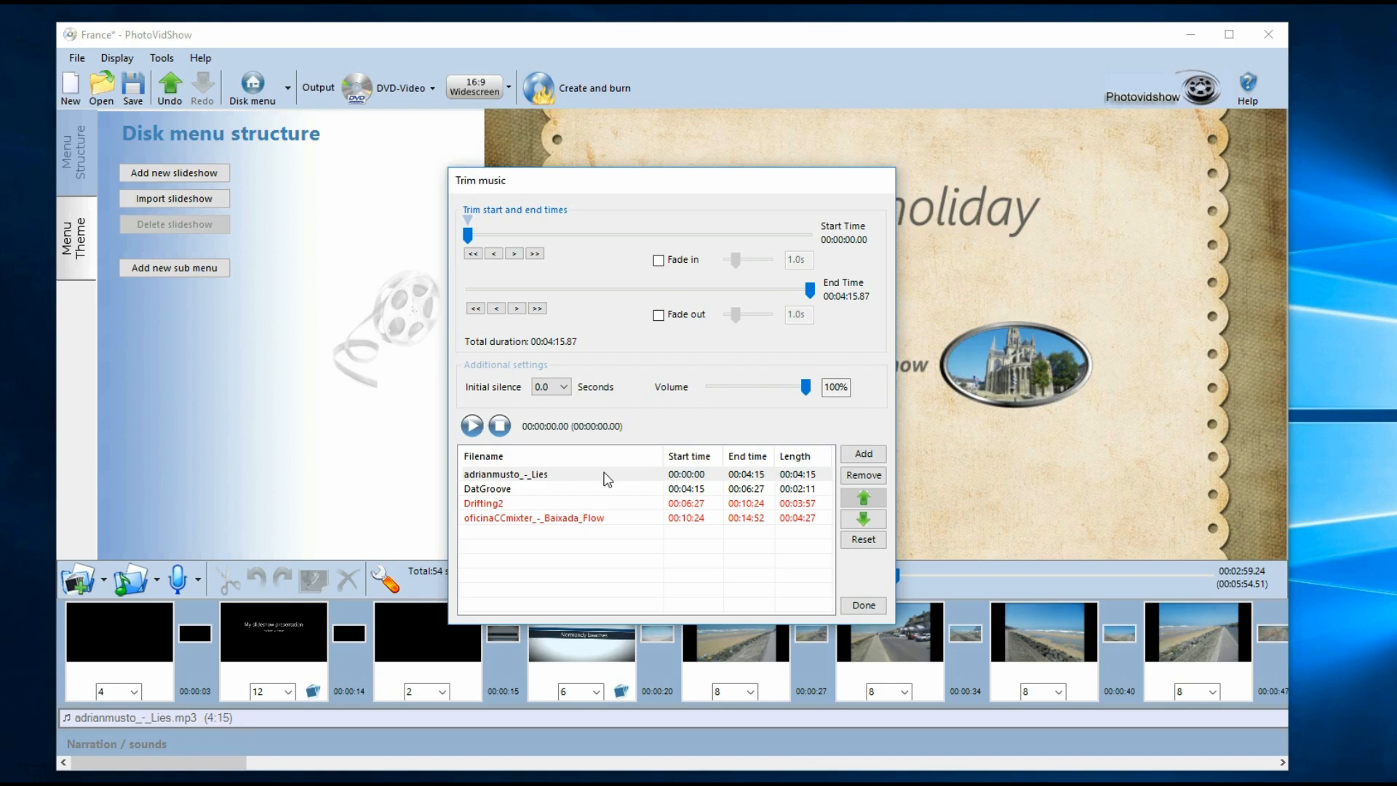
# - Browse the slideshow music folder for another track to add, and cancel without adding one
pyautogui.click(547, 489)
pyautogui.click(545, 509)
pyautogui.click(549, 475)
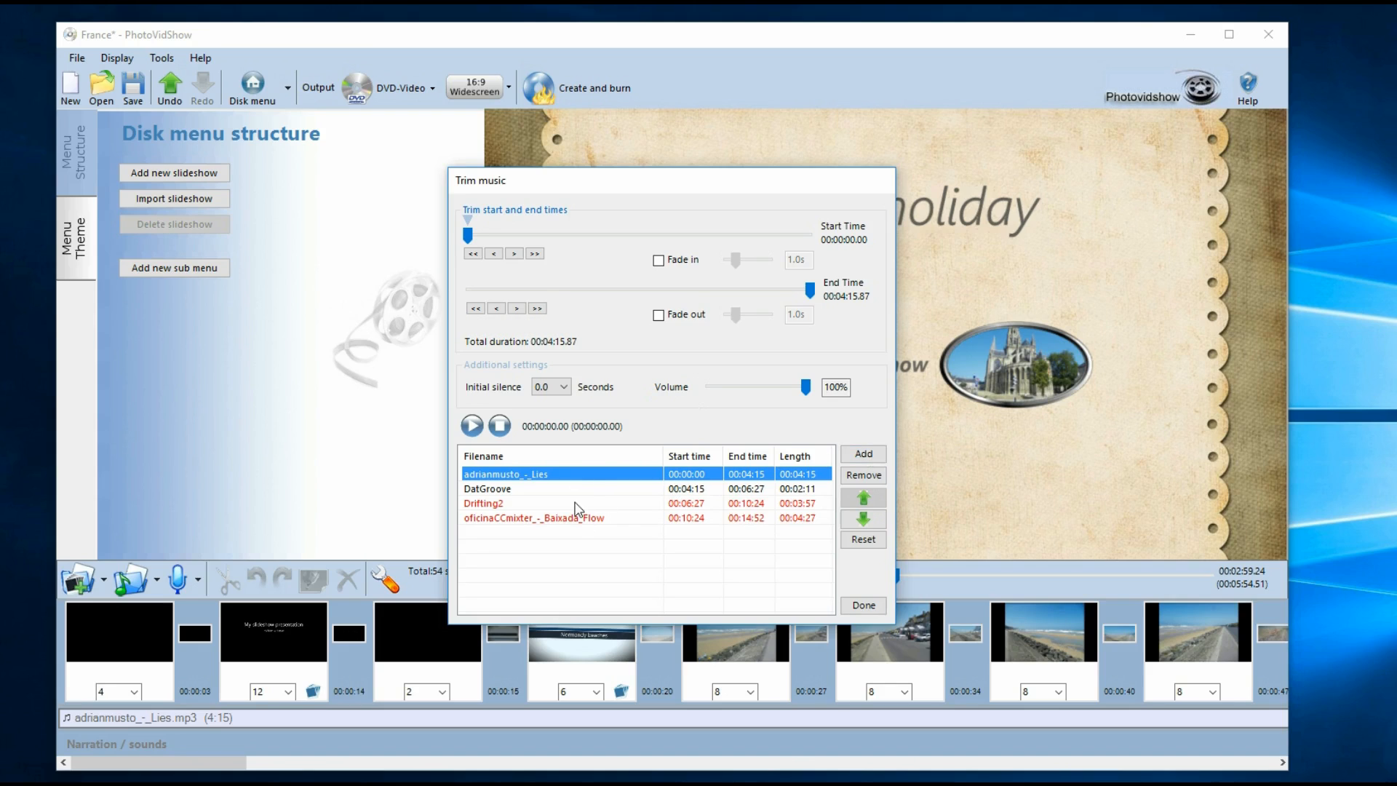
pyautogui.click(864, 454)
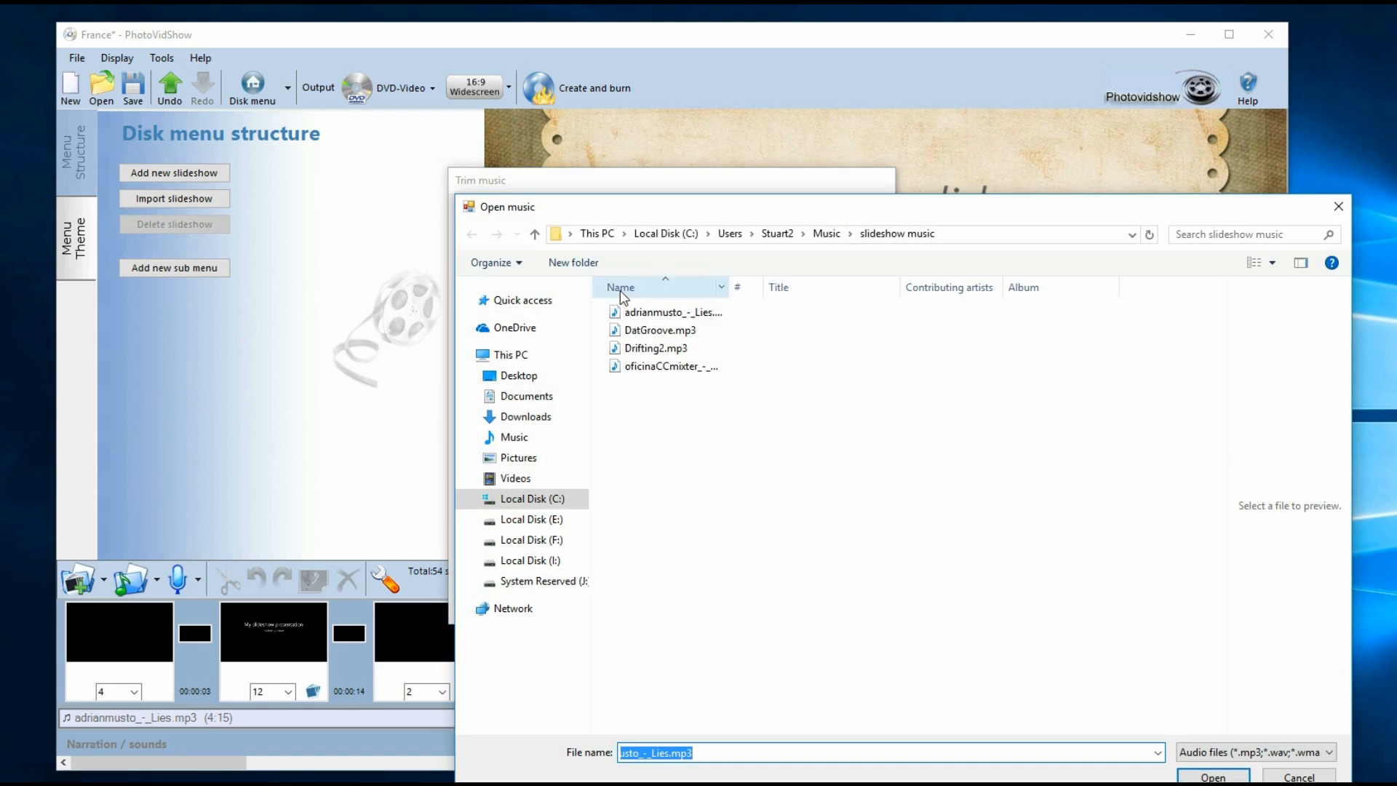
pyautogui.click(1292, 777)
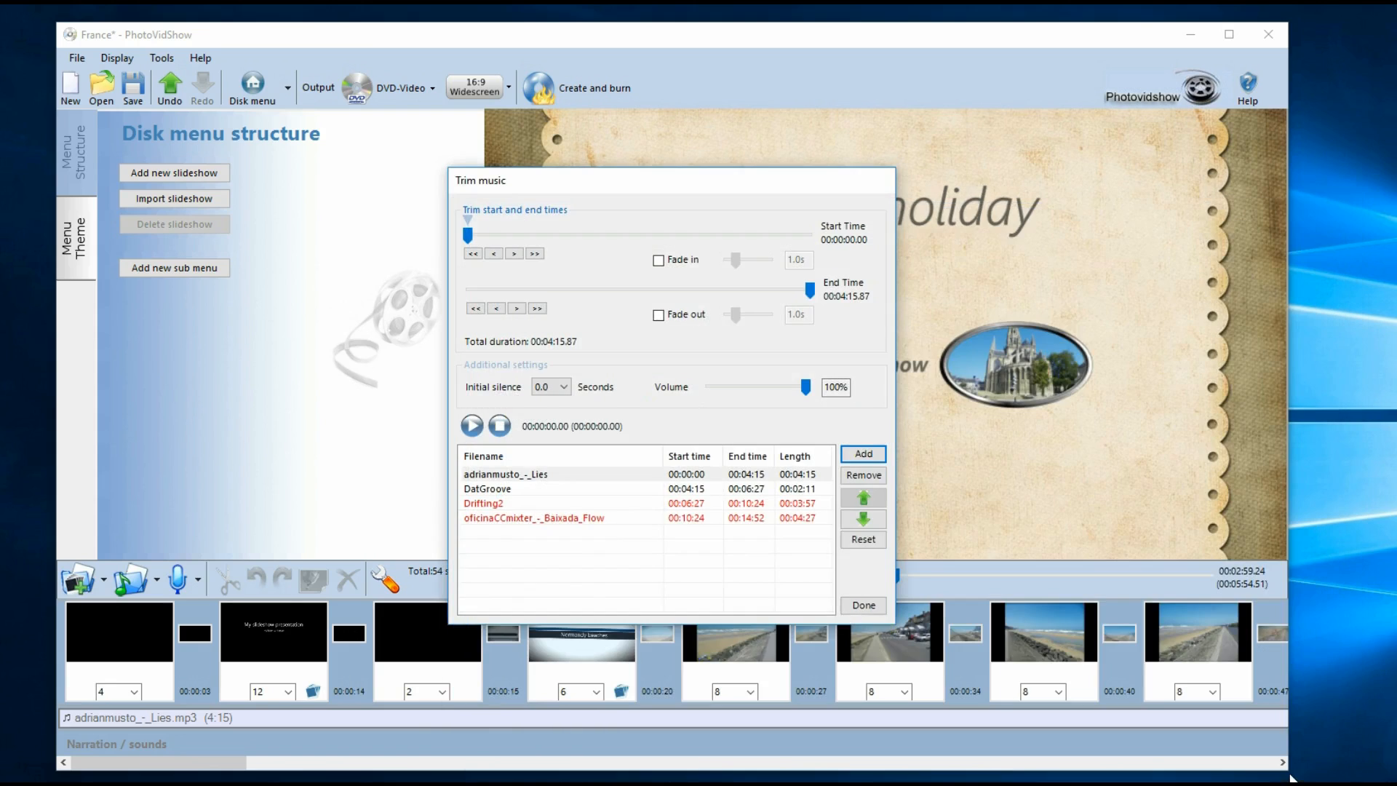
# - Move the first track down the music play order and return it to its original position
pyautogui.click(531, 502)
pyautogui.click(531, 518)
pyautogui.click(528, 489)
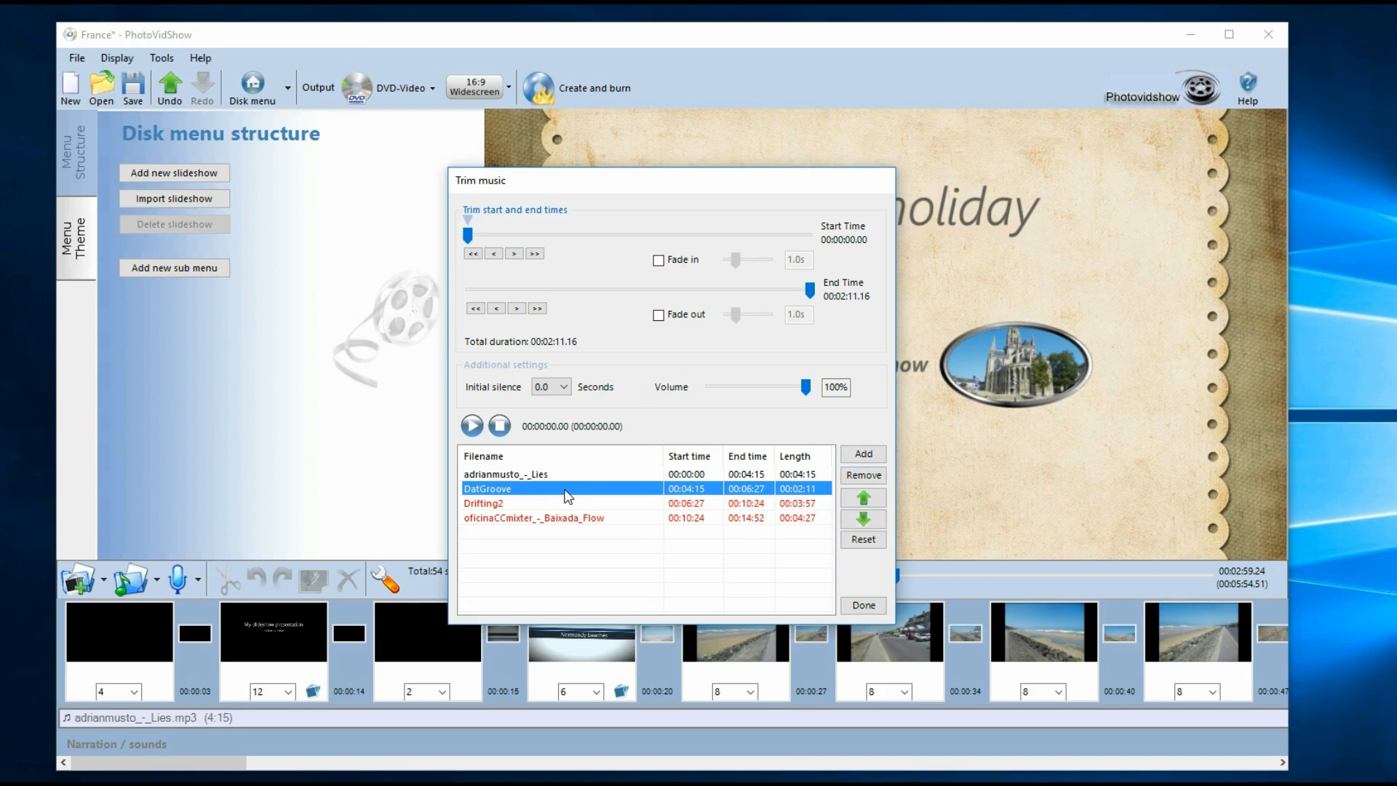
pyautogui.press('Up')
pyautogui.click(862, 520)
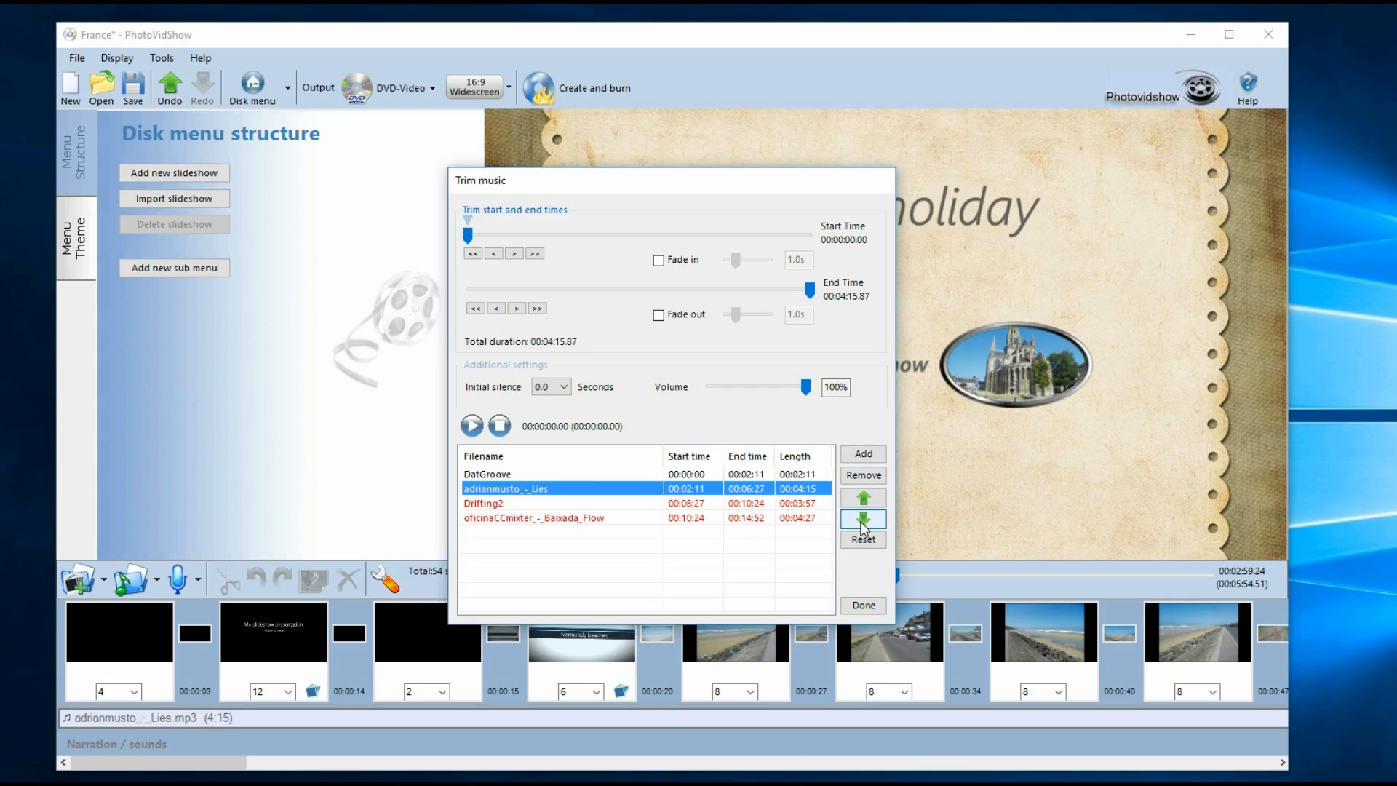
pyautogui.click(863, 519)
pyautogui.click(860, 501)
pyautogui.click(861, 501)
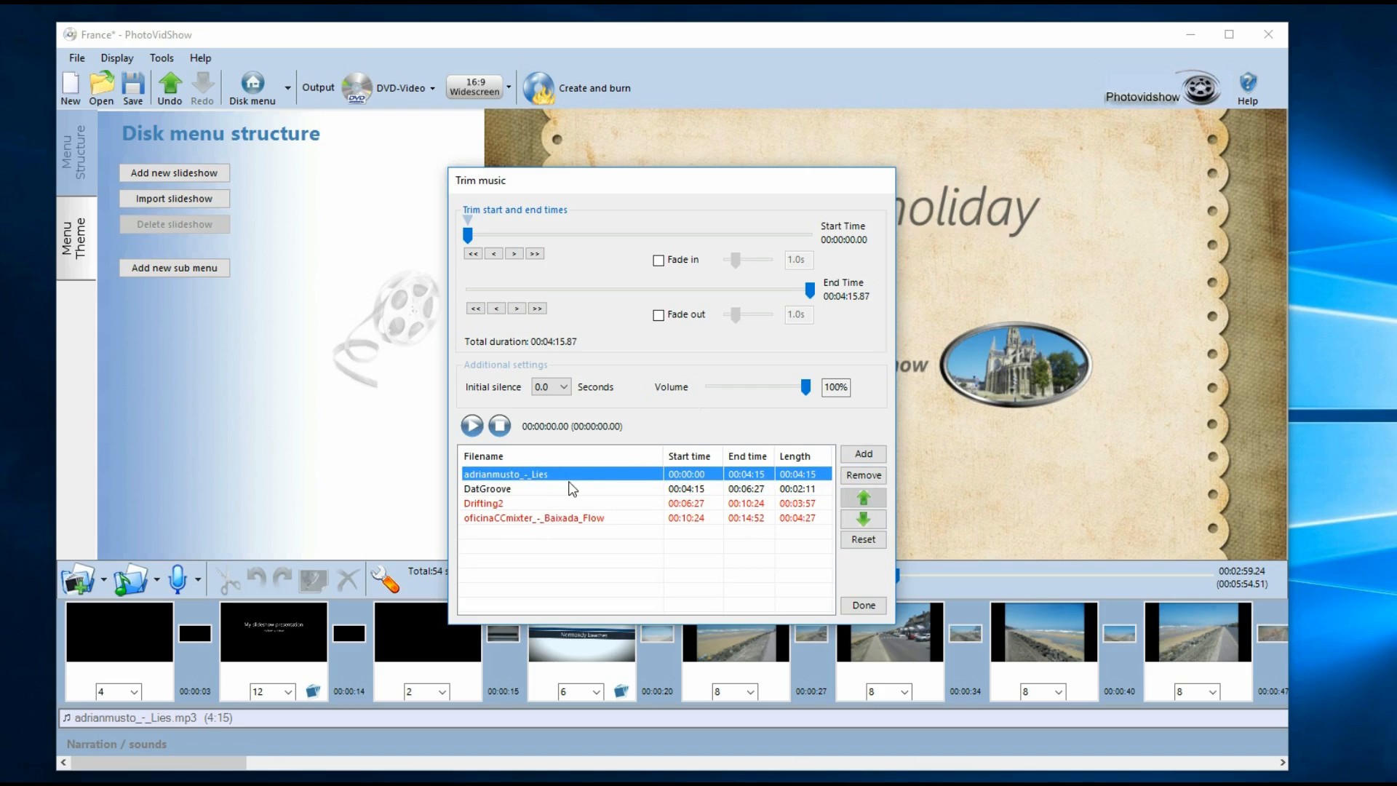
# - Reset the first music track's trim and additional settings to their defaults
pyautogui.click(480, 489)
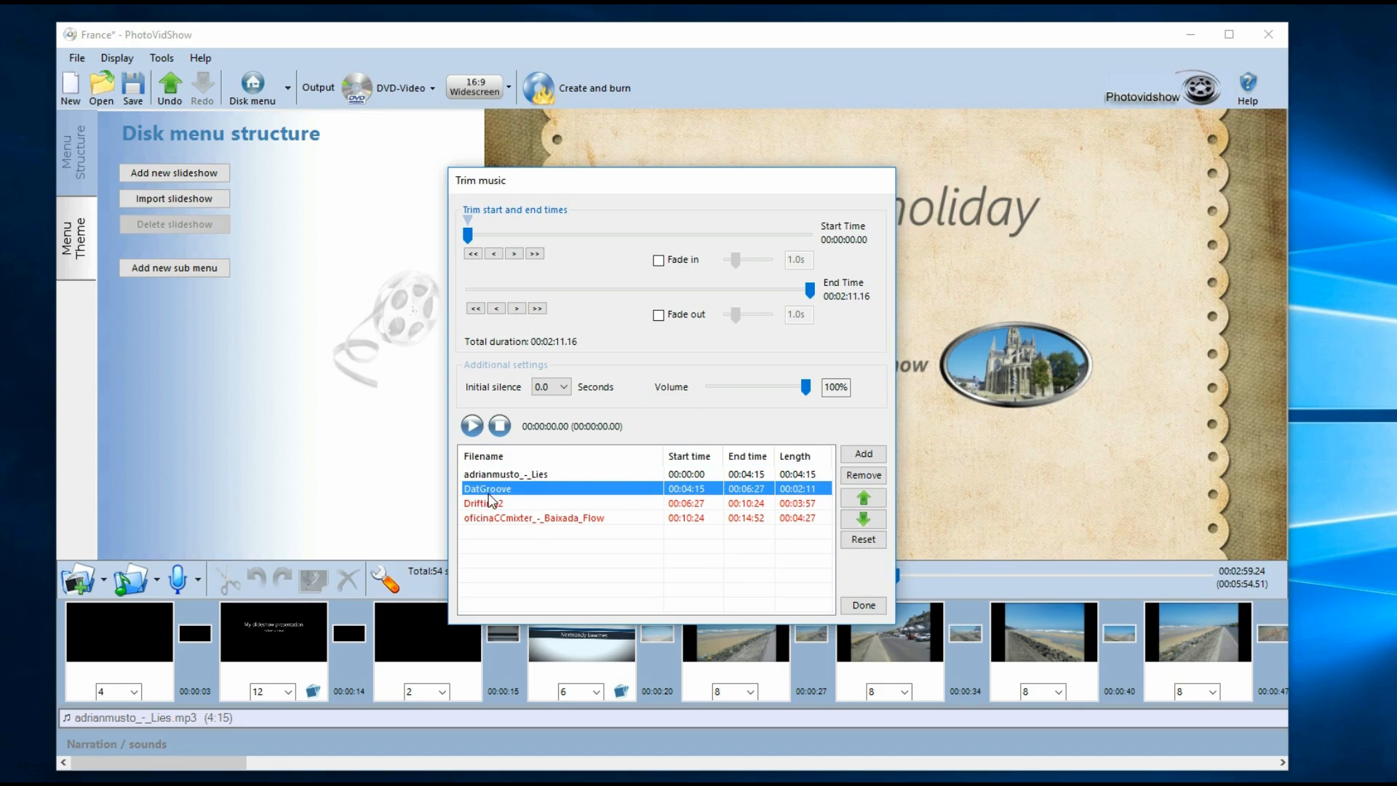
pyautogui.click(497, 475)
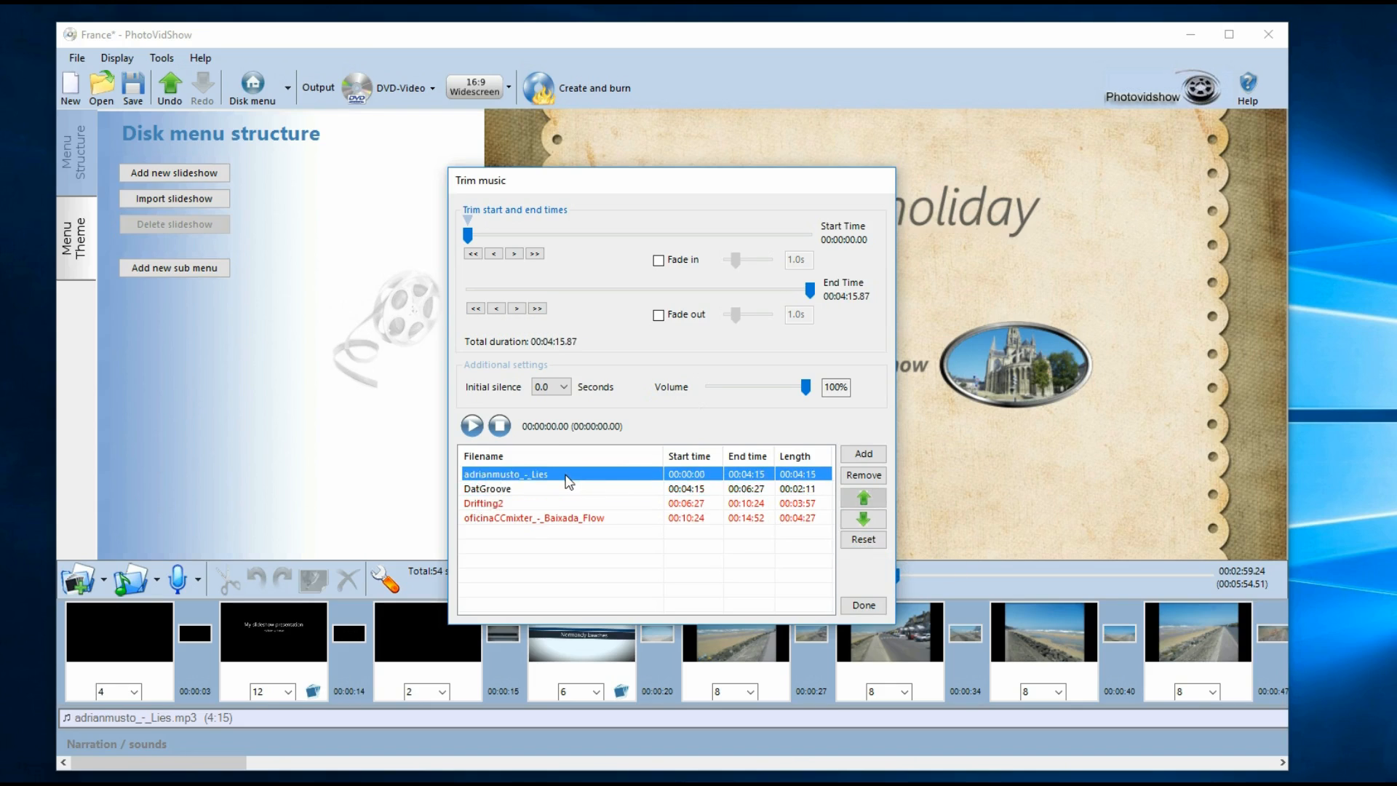
pyautogui.click(883, 538)
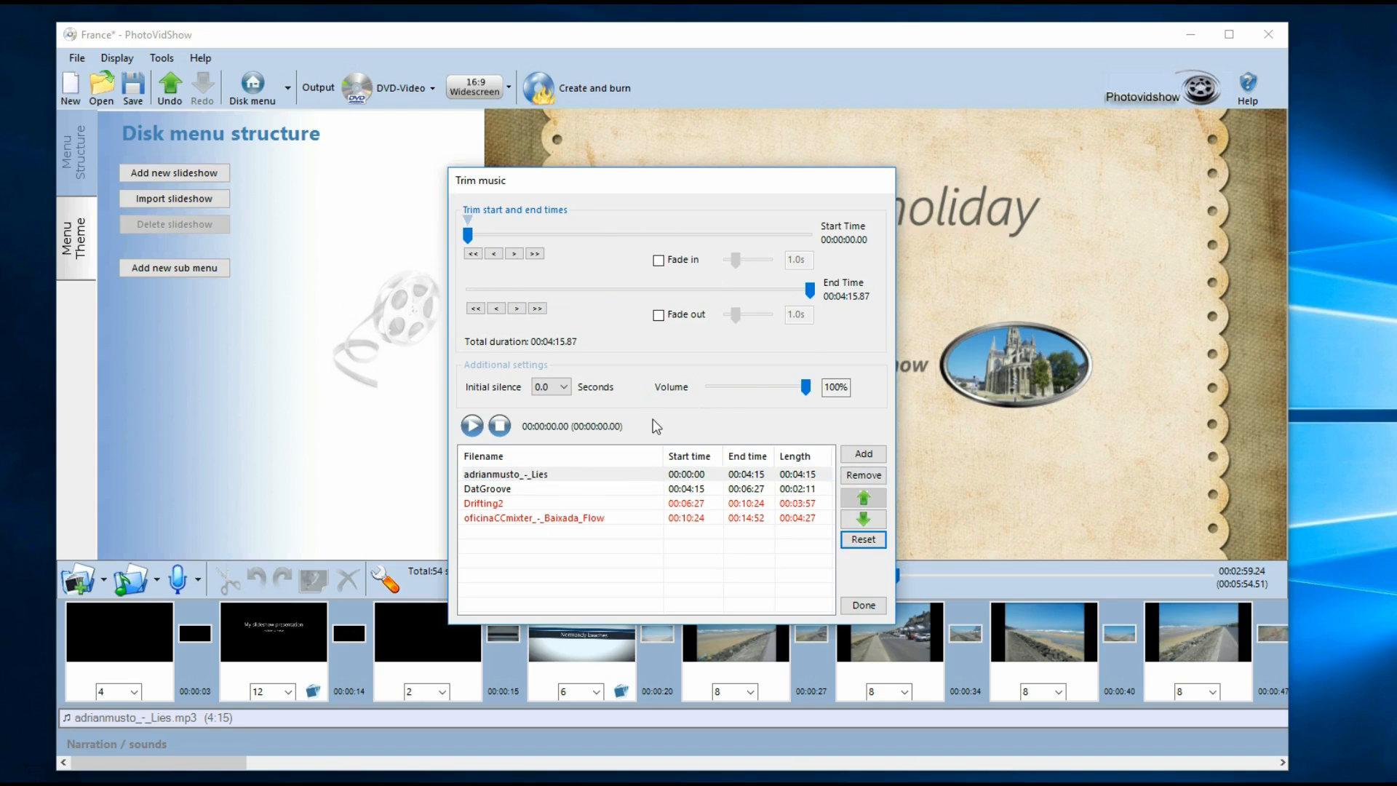
# - Play a preview of the first track in the music list and close the trim settings
pyautogui.click(502, 489)
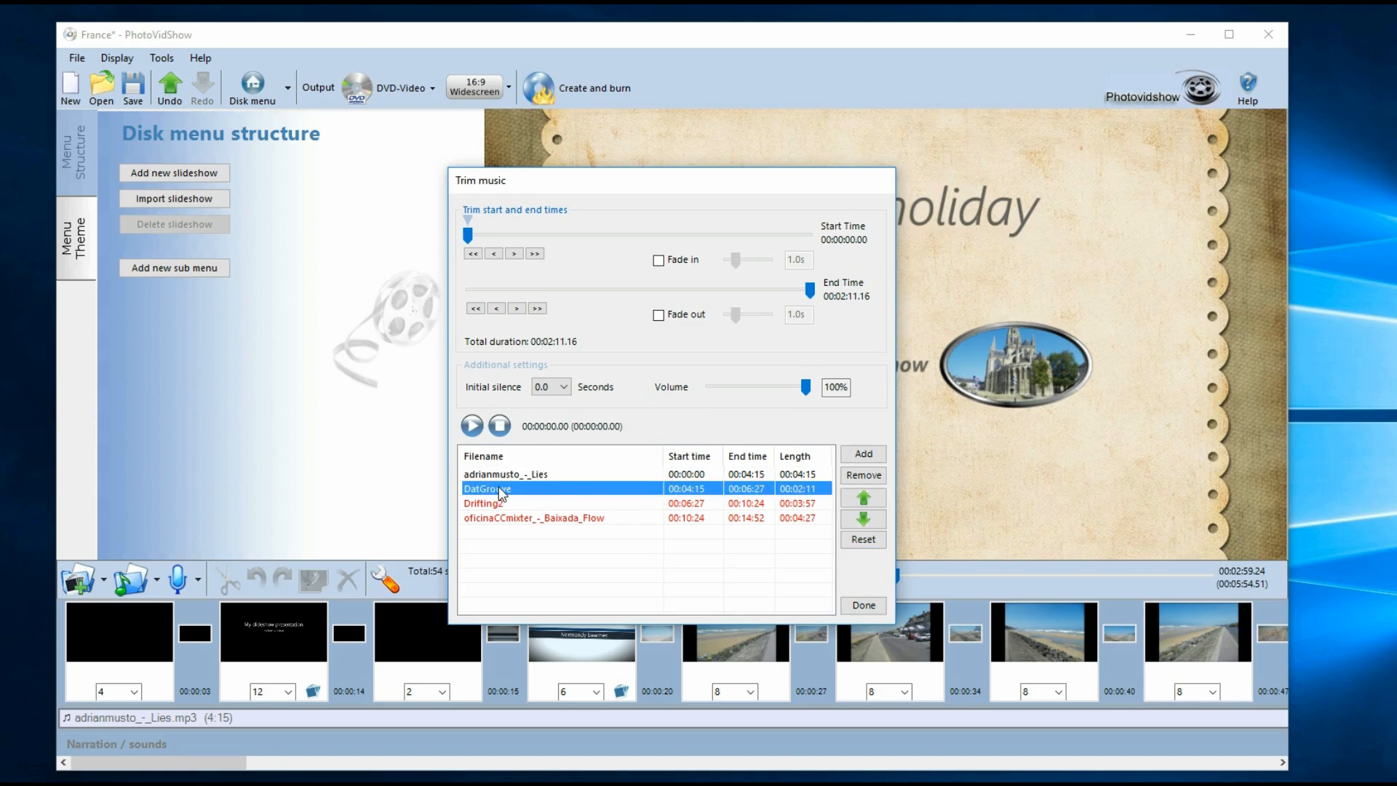
pyautogui.click(500, 477)
pyautogui.click(471, 428)
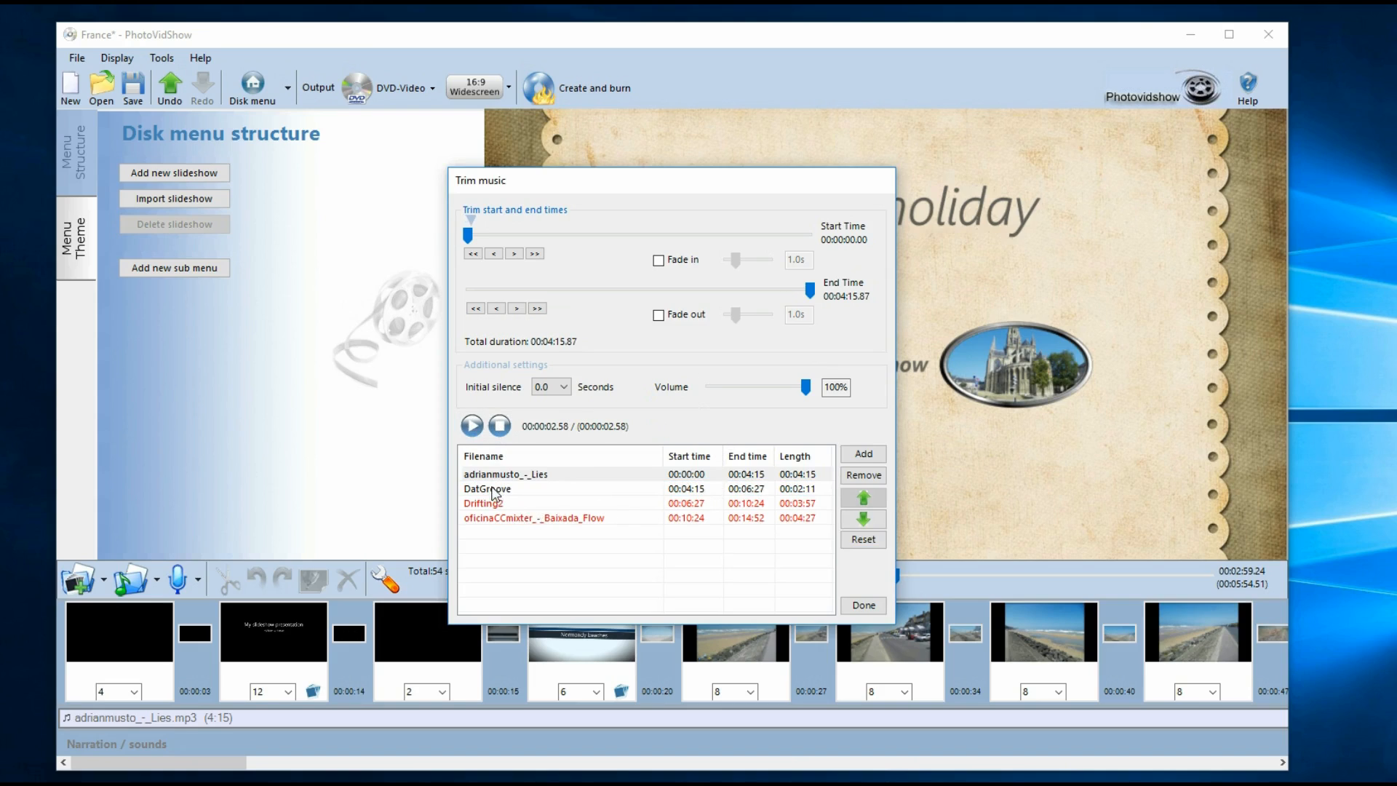
pyautogui.click(864, 606)
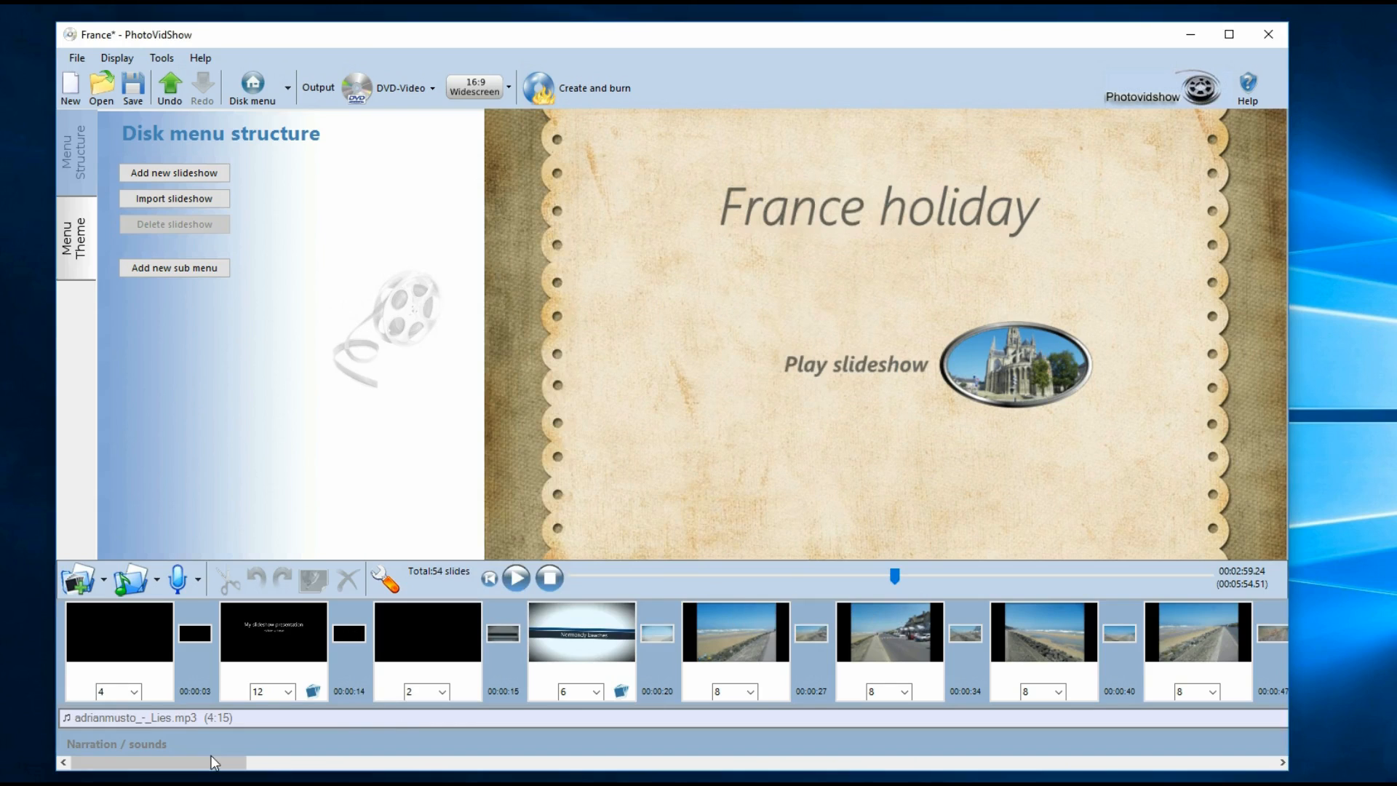
# - Play the slideshow from the beginning through to the Normandy beaches title slide
pyautogui.moveTo(212, 762)
pyautogui.mouseDown()
pyautogui.moveTo(822, 763)
pyautogui.moveTo(213, 761)
pyautogui.mouseUp()
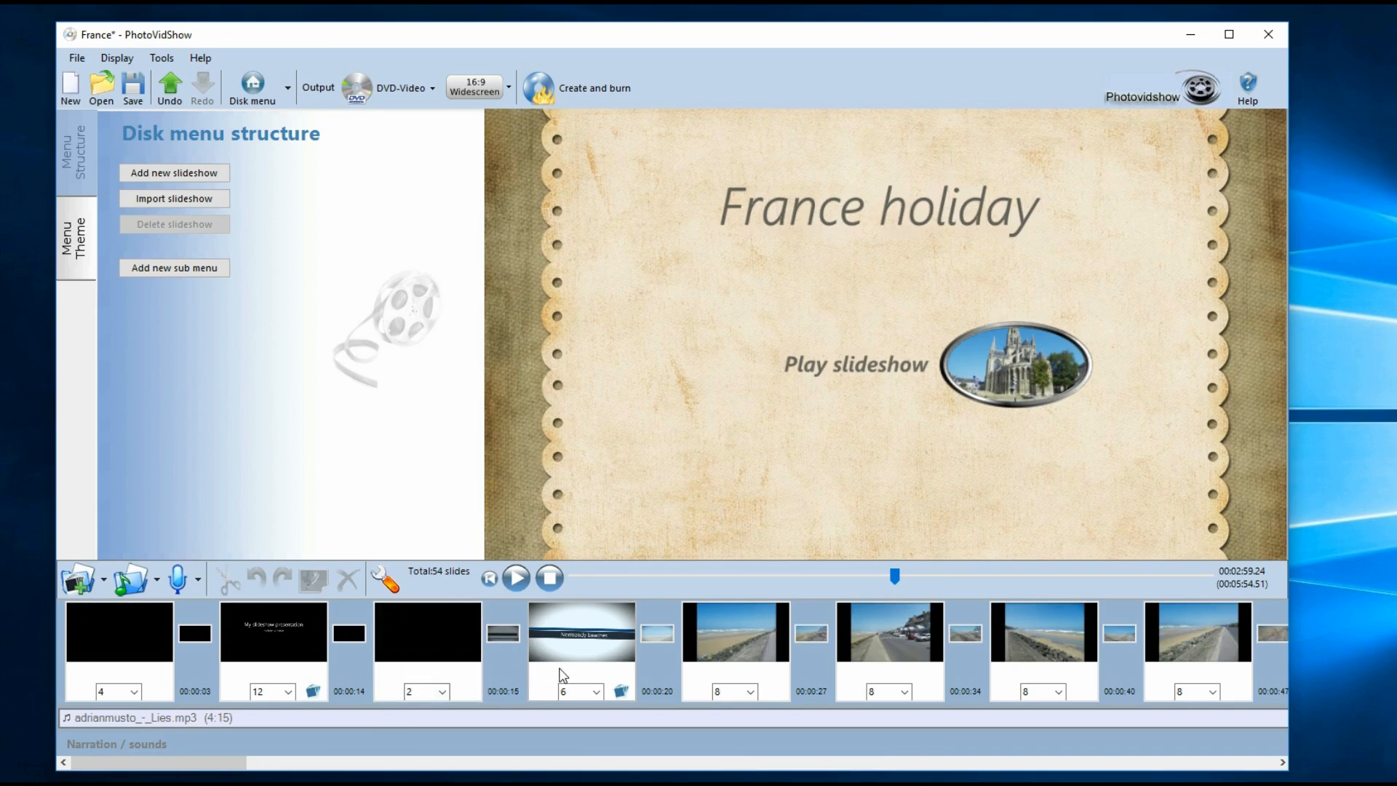
pyautogui.click(490, 579)
pyautogui.click(514, 579)
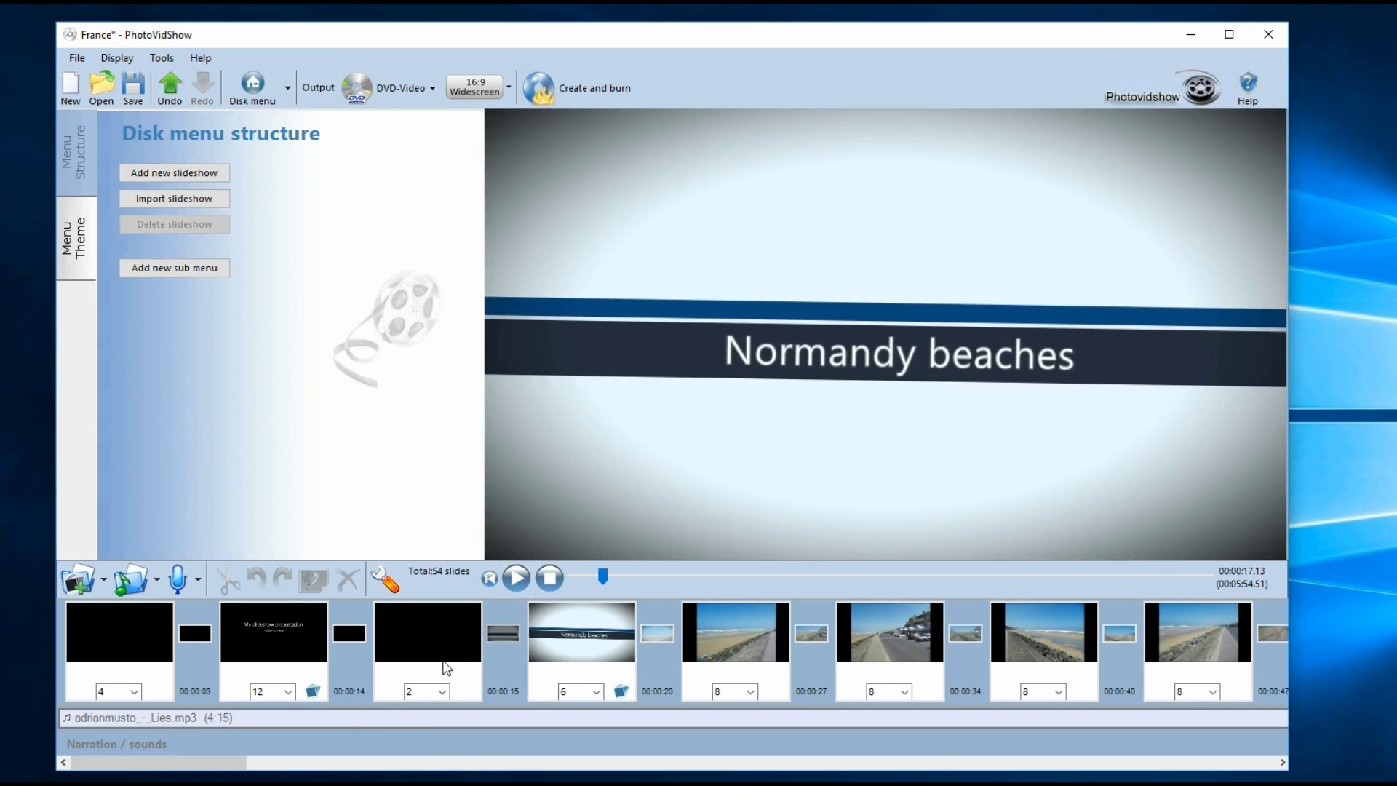
# - Examine the music bar under the slides around the Bayeux title slide and preview that slide
pyautogui.moveTo(242, 766); pyautogui.dragTo(592, 773)
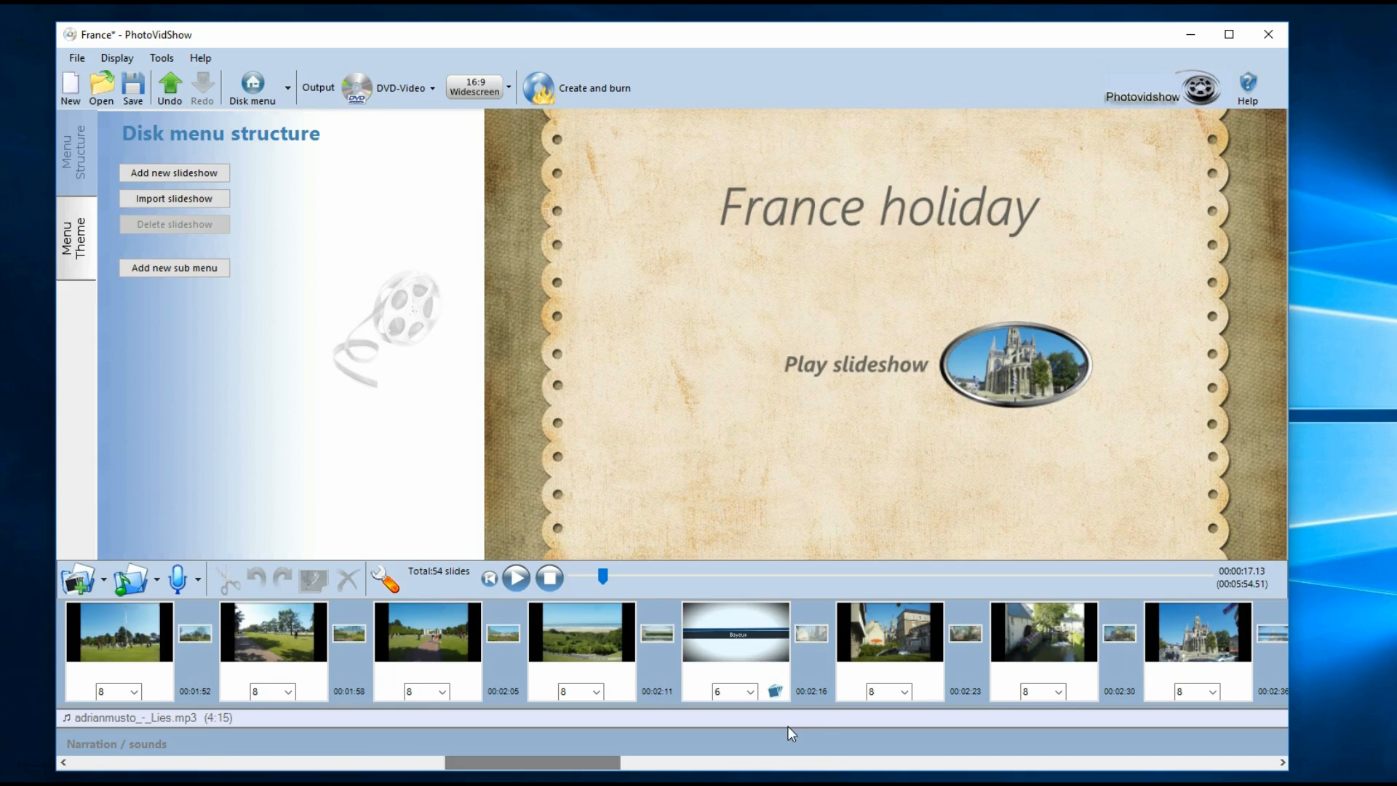
pyautogui.click(605, 626)
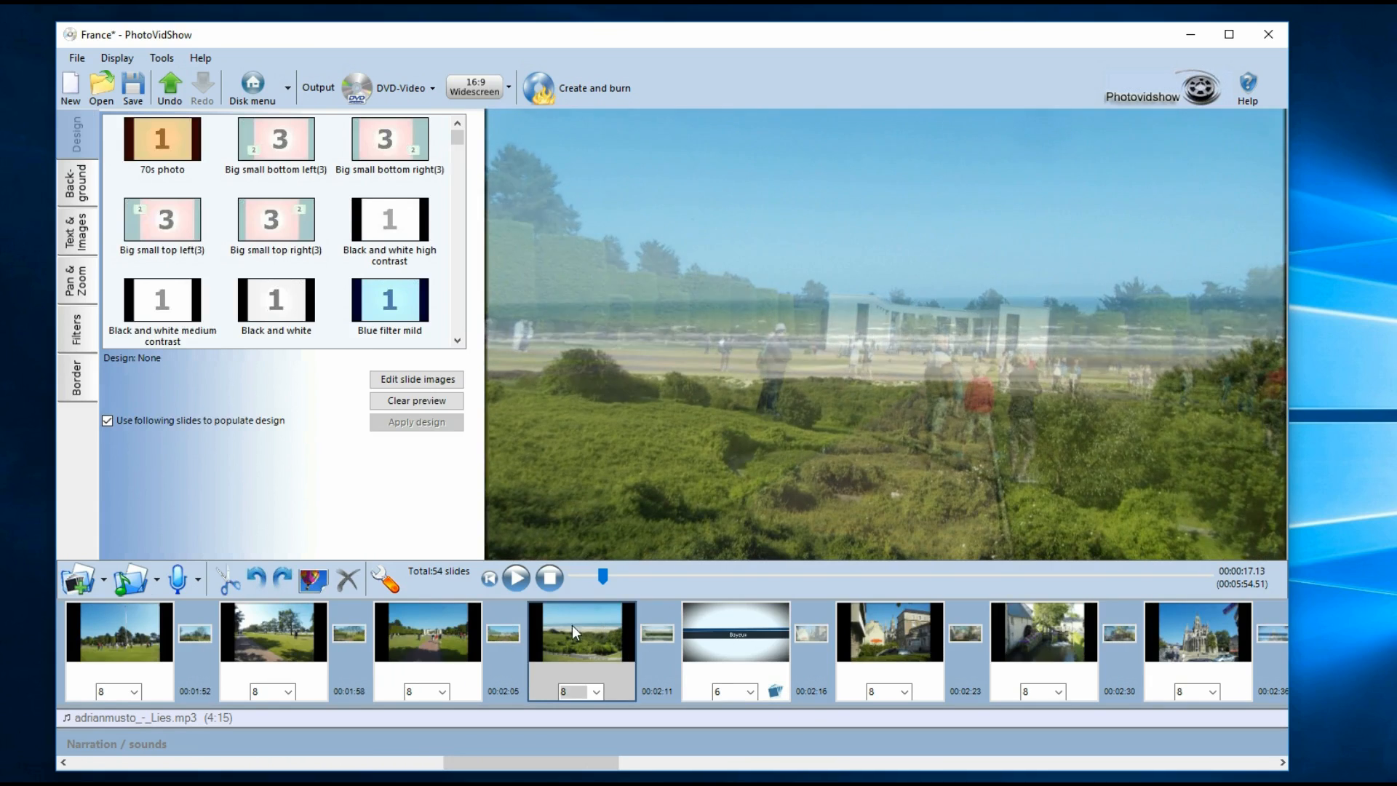
pyautogui.moveTo(579, 764)
pyautogui.mouseDown()
pyautogui.moveTo(644, 774)
pyautogui.moveTo(598, 770)
pyautogui.mouseUp()
pyautogui.click(603, 657)
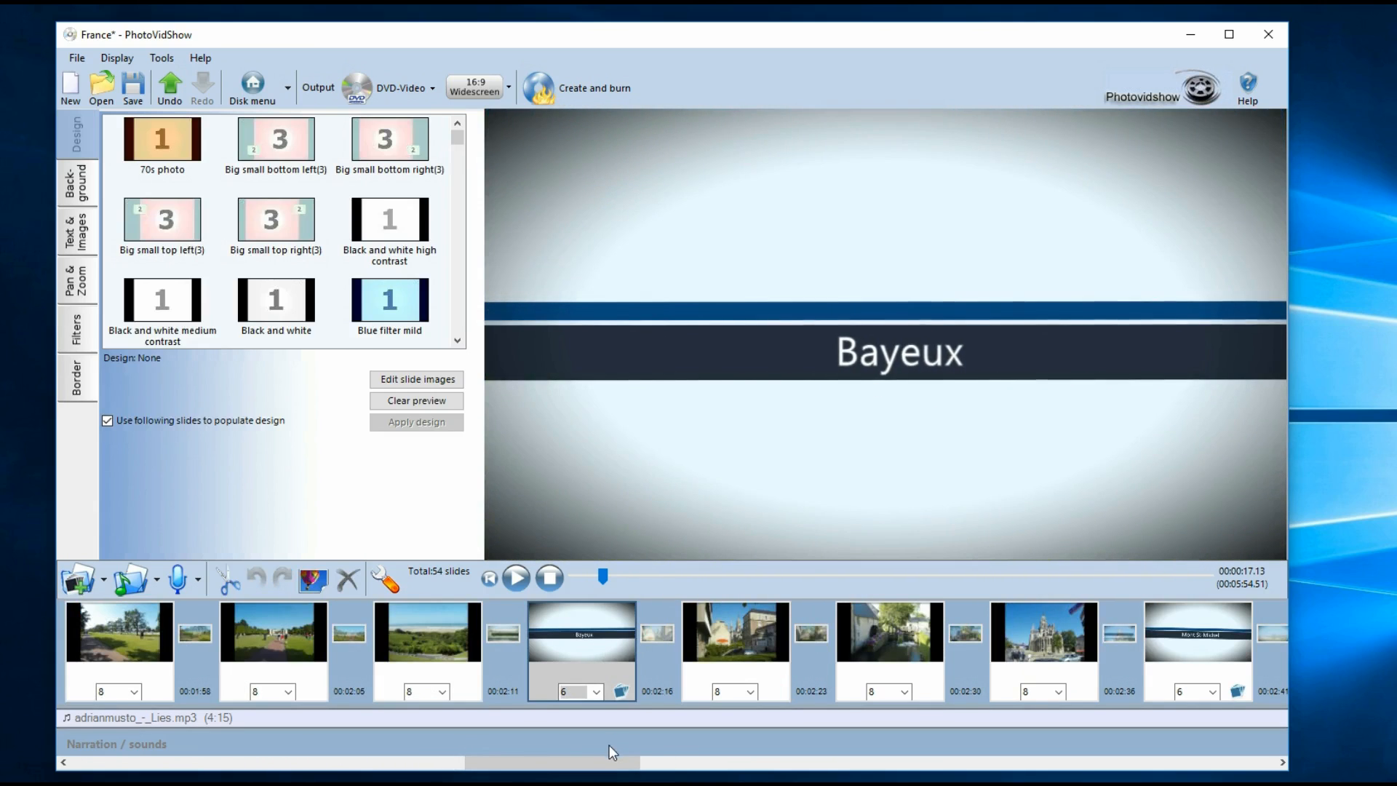
pyautogui.moveTo(601, 766)
pyautogui.mouseDown()
pyautogui.moveTo(302, 771)
pyautogui.moveTo(645, 767)
pyautogui.moveTo(603, 776)
pyautogui.mouseUp()
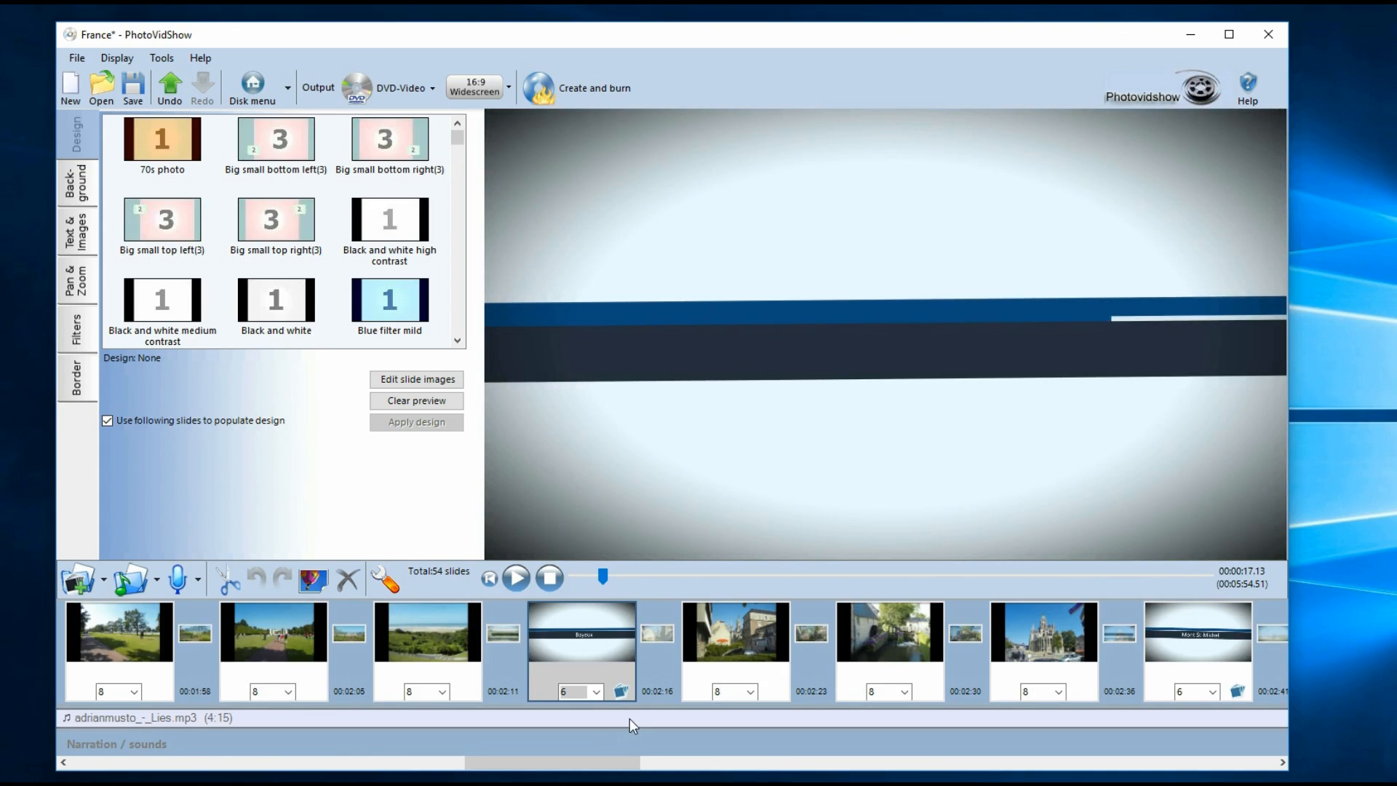
# - Replay the opening of the slideshow from the beginning and preview the Normandy beaches title slide
pyautogui.moveTo(601, 761); pyautogui.dragTo(156, 761)
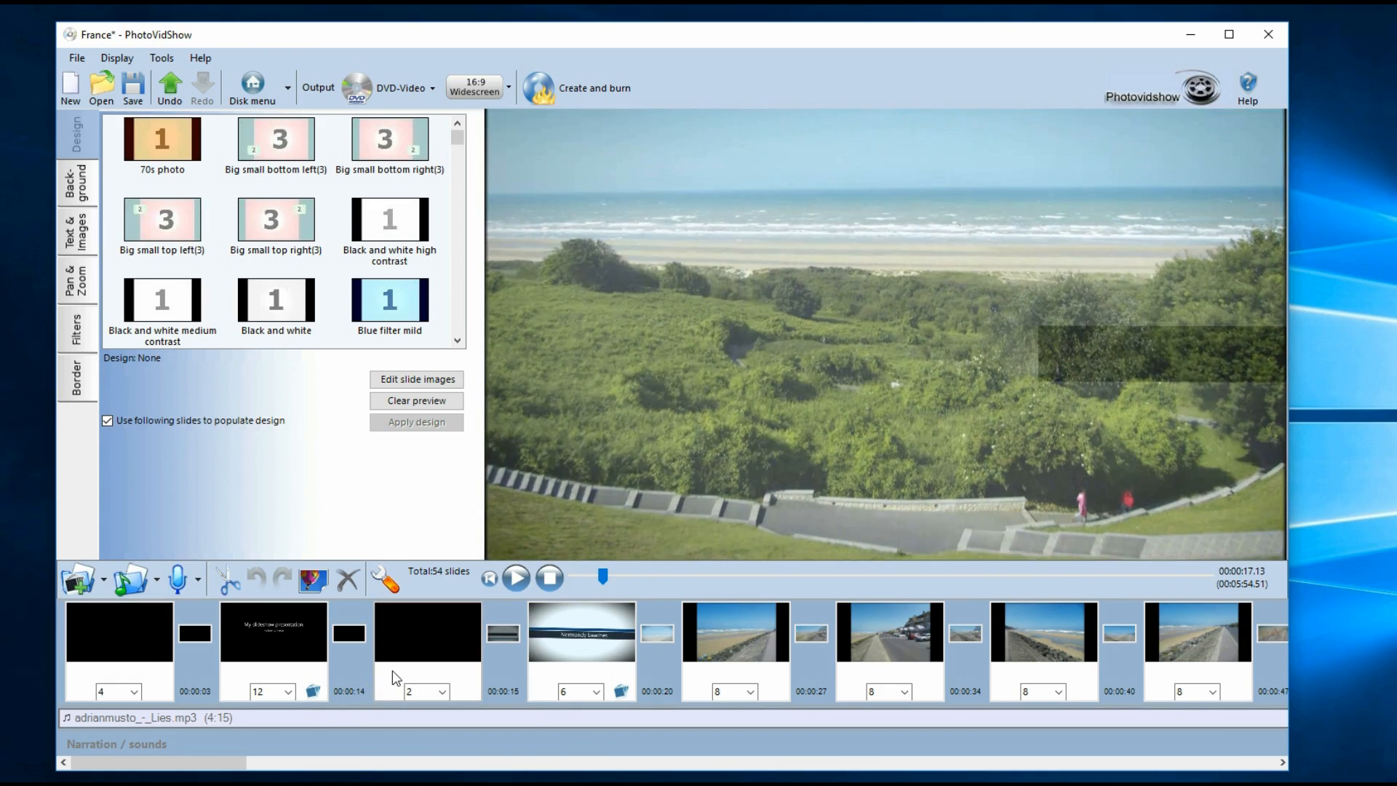
pyautogui.click(489, 578)
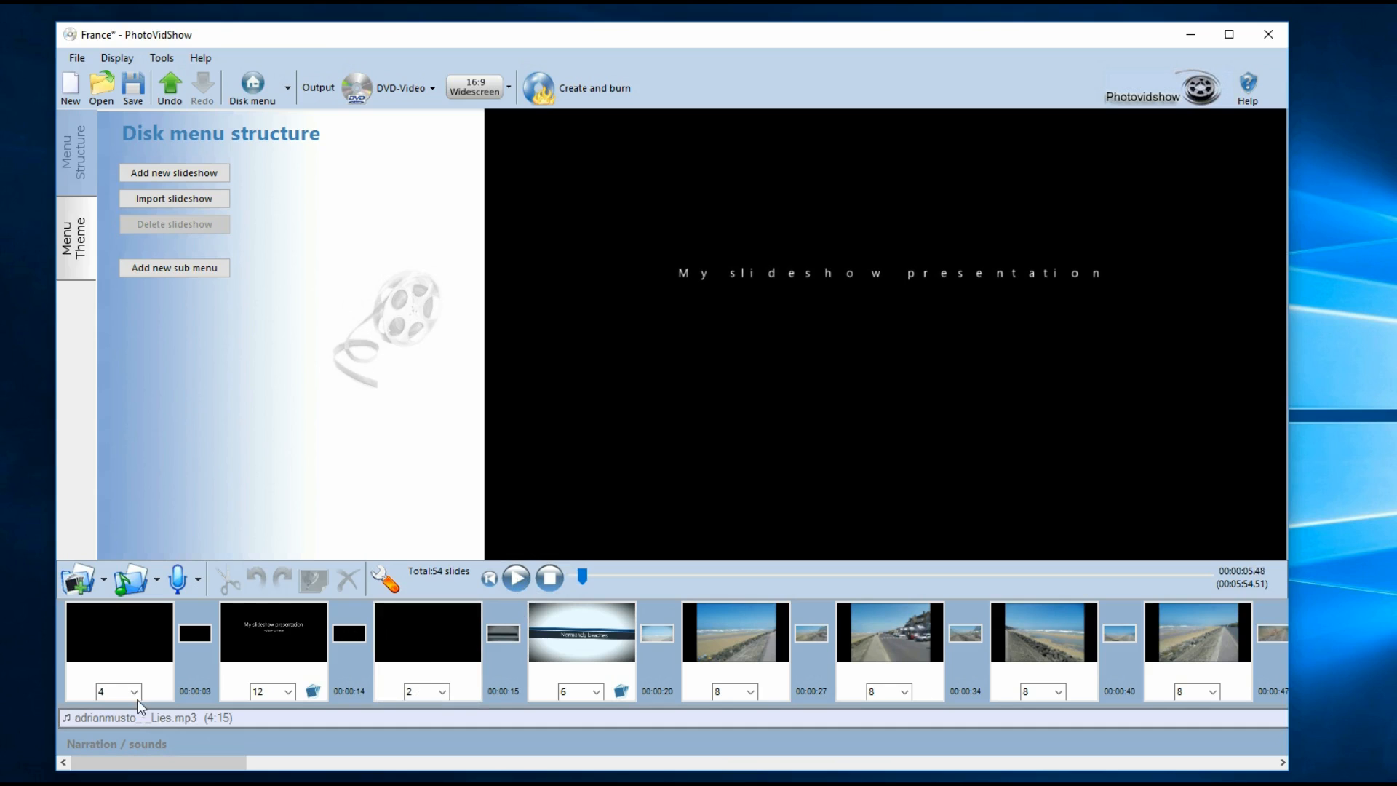
pyautogui.click(574, 658)
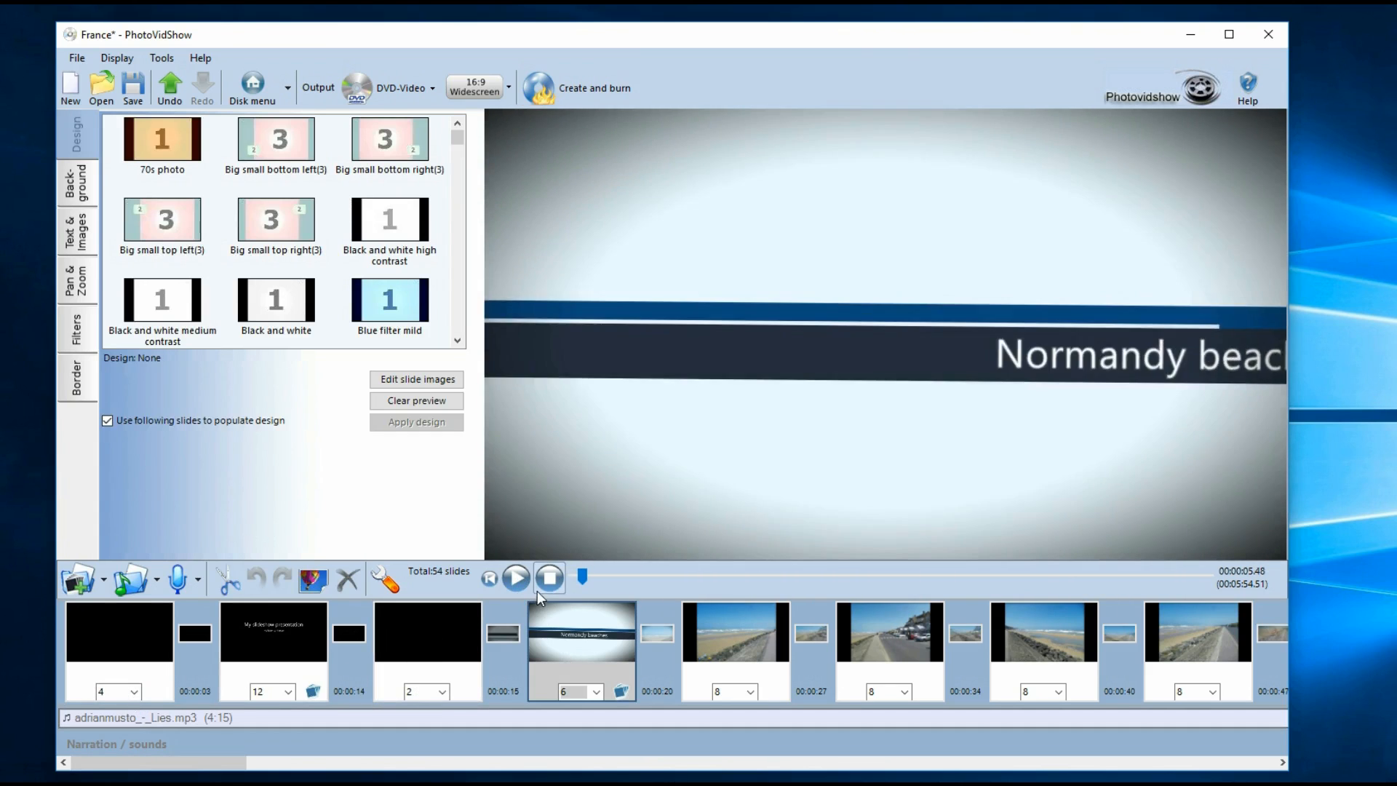
# - Set the first music track's initial silence to 15.0 seconds in its trim settings and accept the change
pyautogui.rightClick(275, 718)
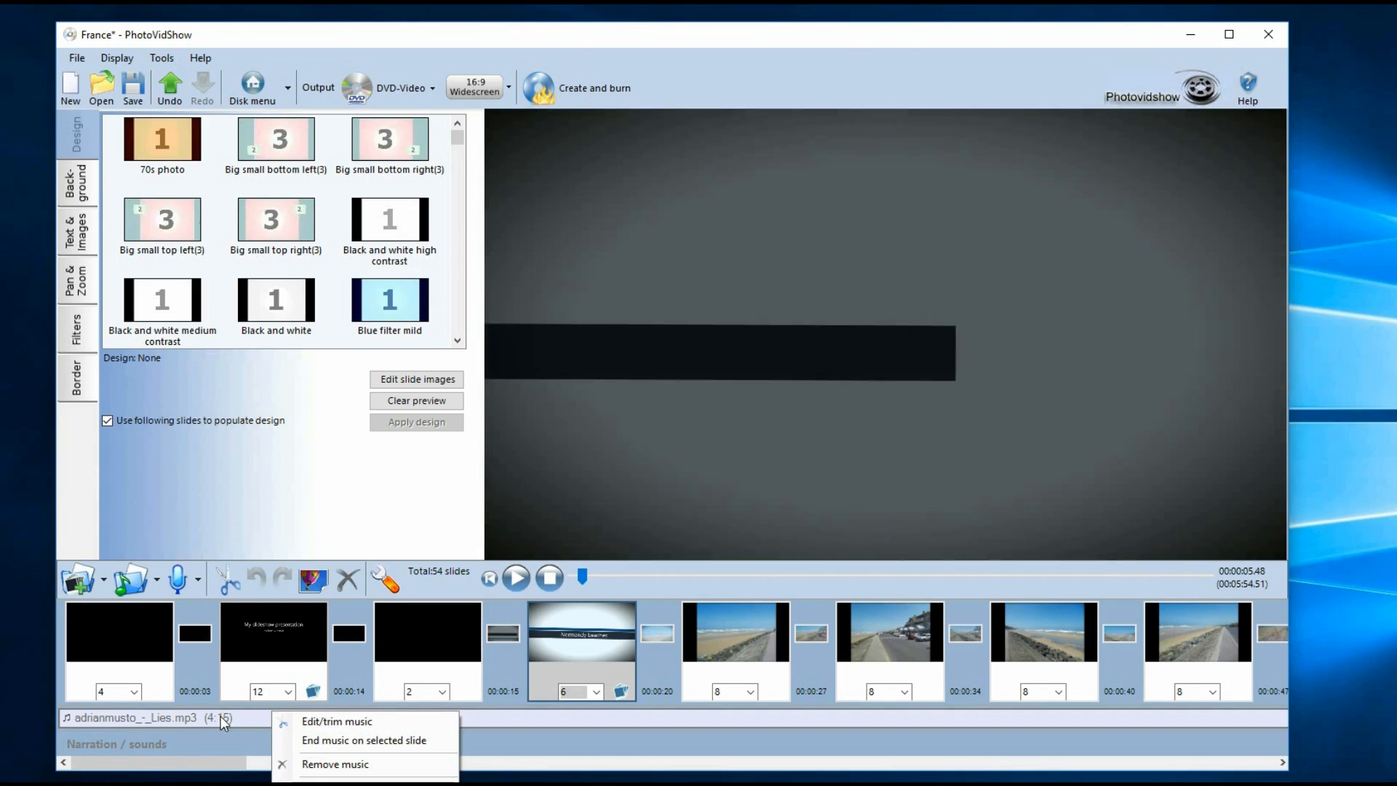
pyautogui.click(321, 721)
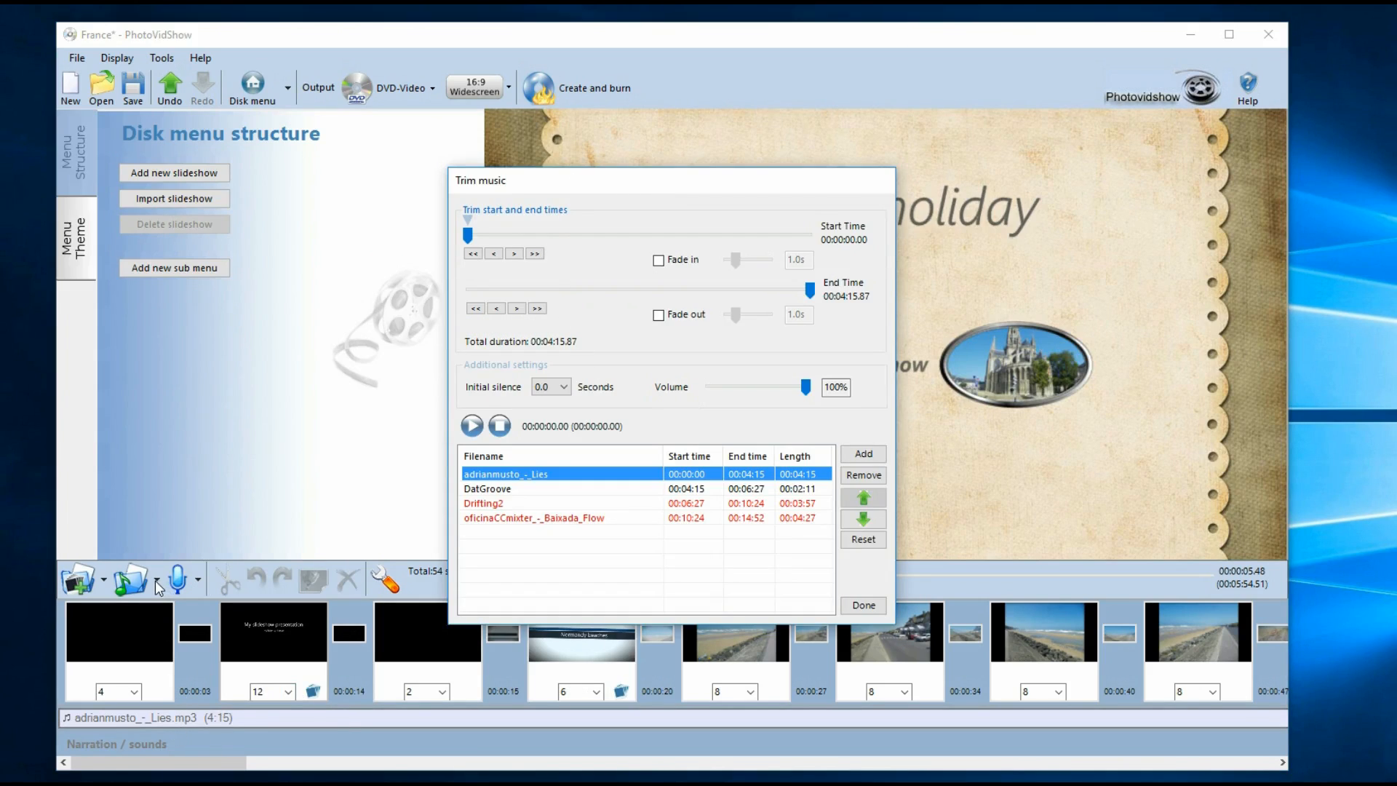
pyautogui.click(502, 490)
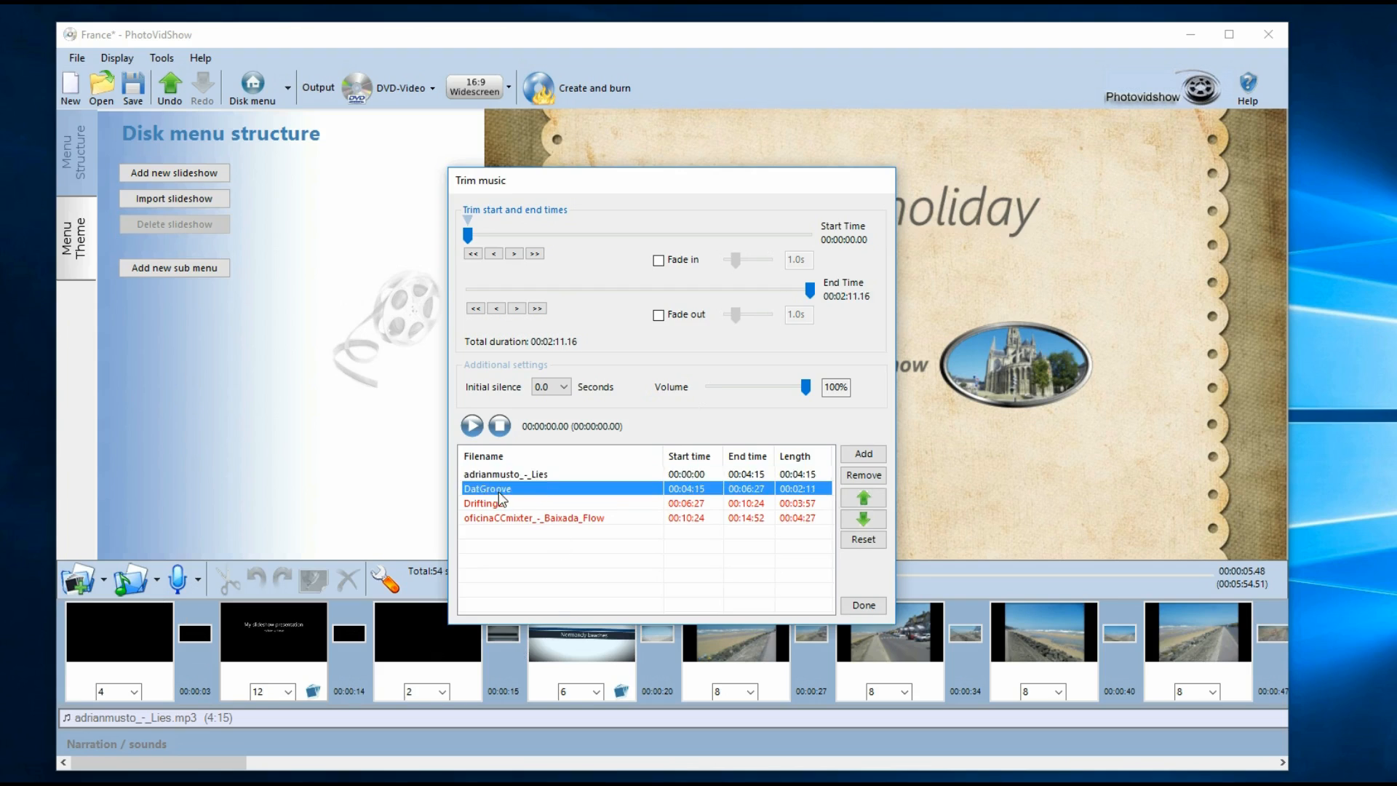
pyautogui.click(497, 474)
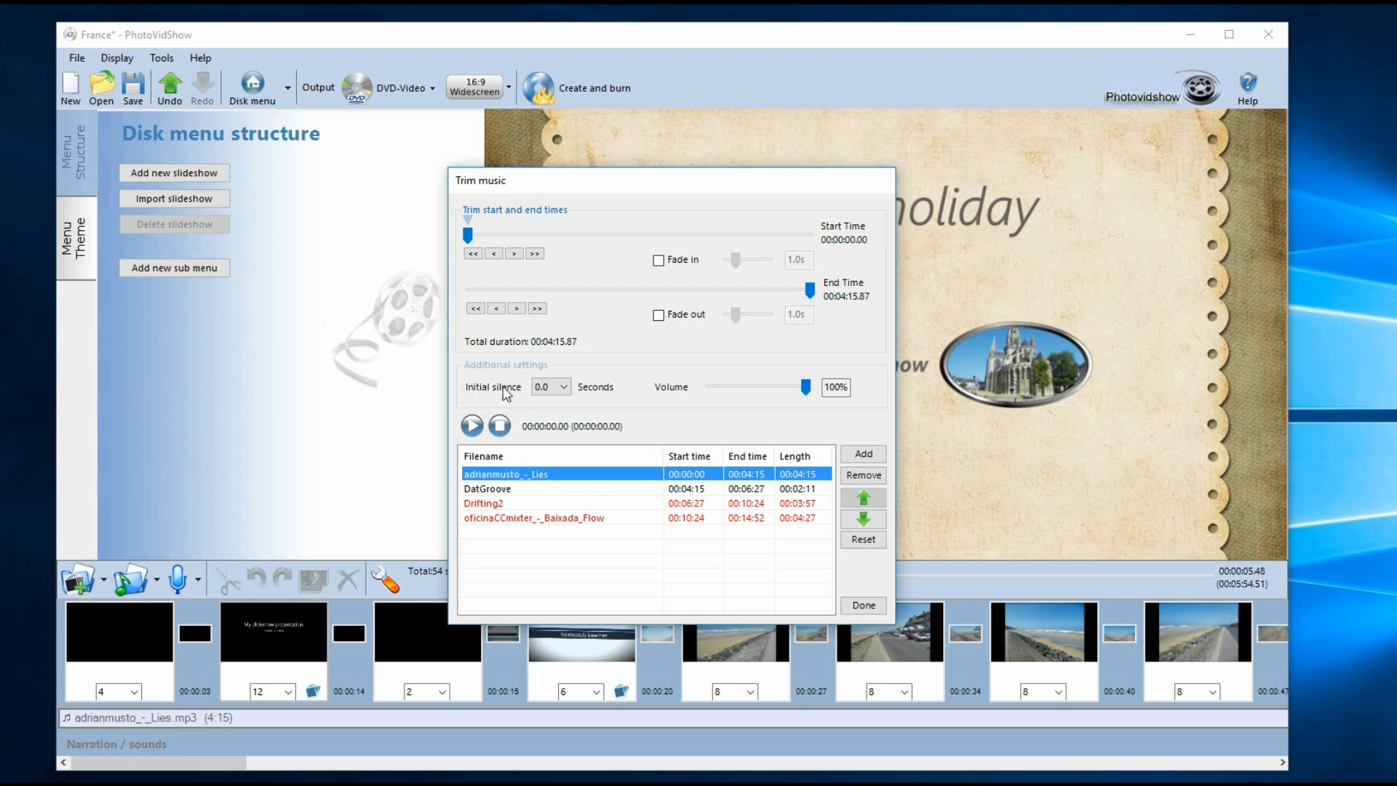
pyautogui.click(561, 386)
pyautogui.moveTo(564, 408); pyautogui.dragTo(563, 475)
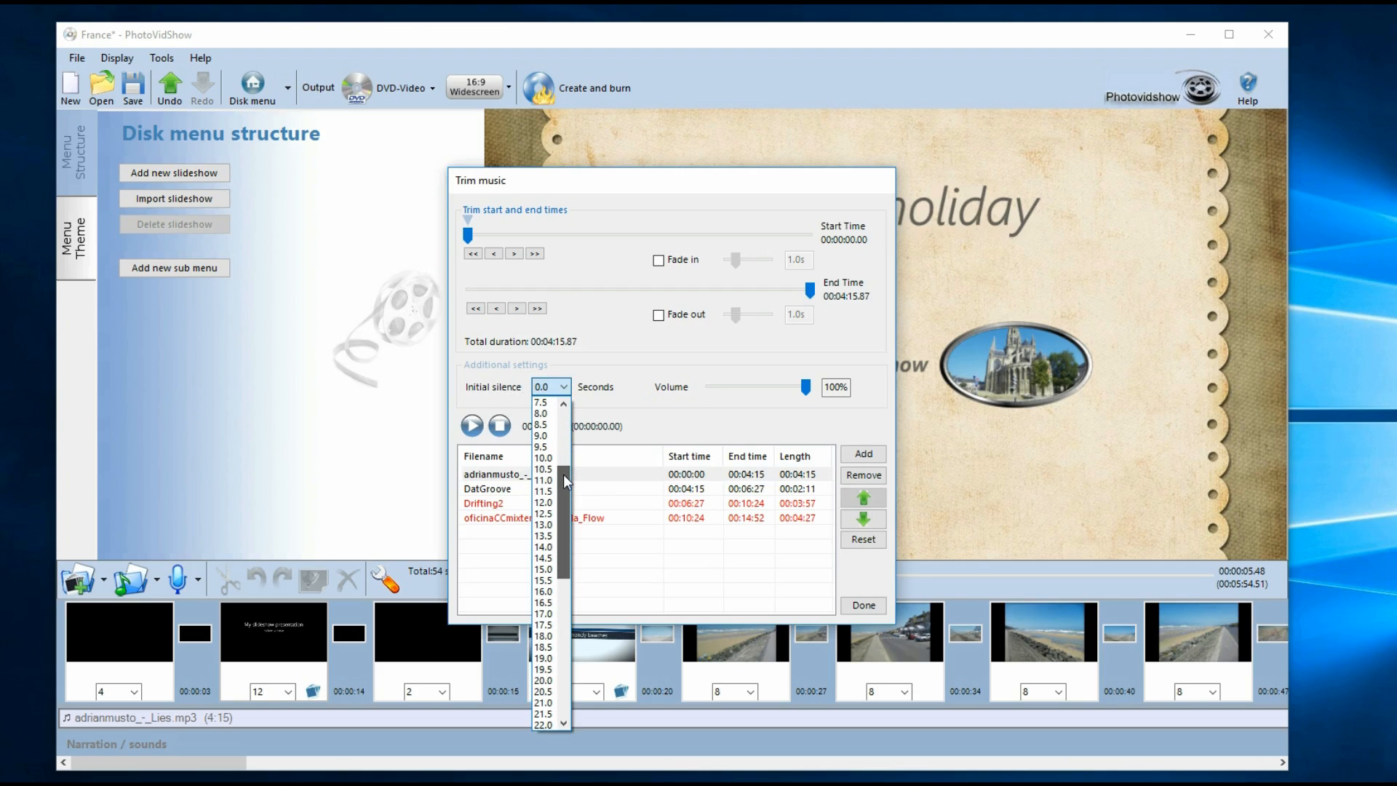
pyautogui.click(558, 576)
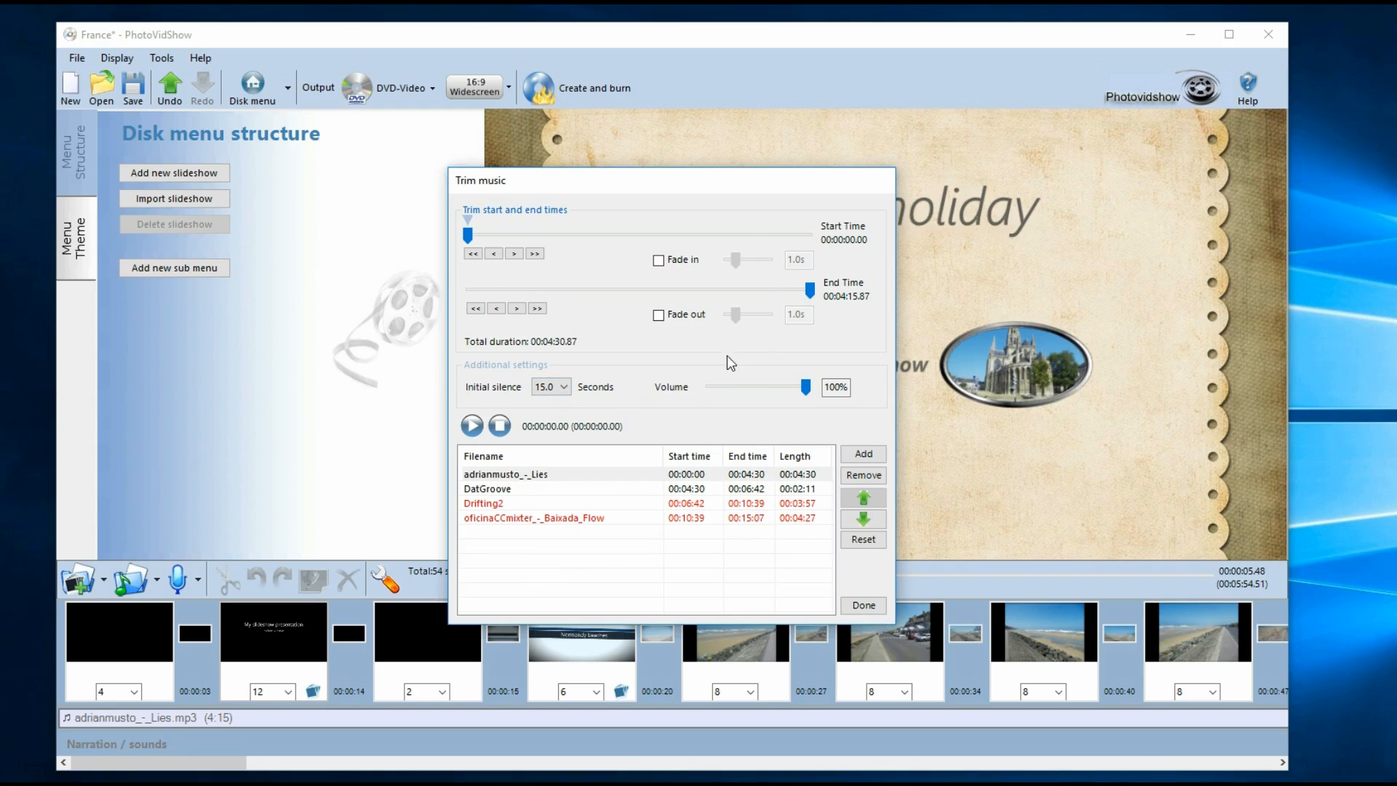
pyautogui.click(864, 606)
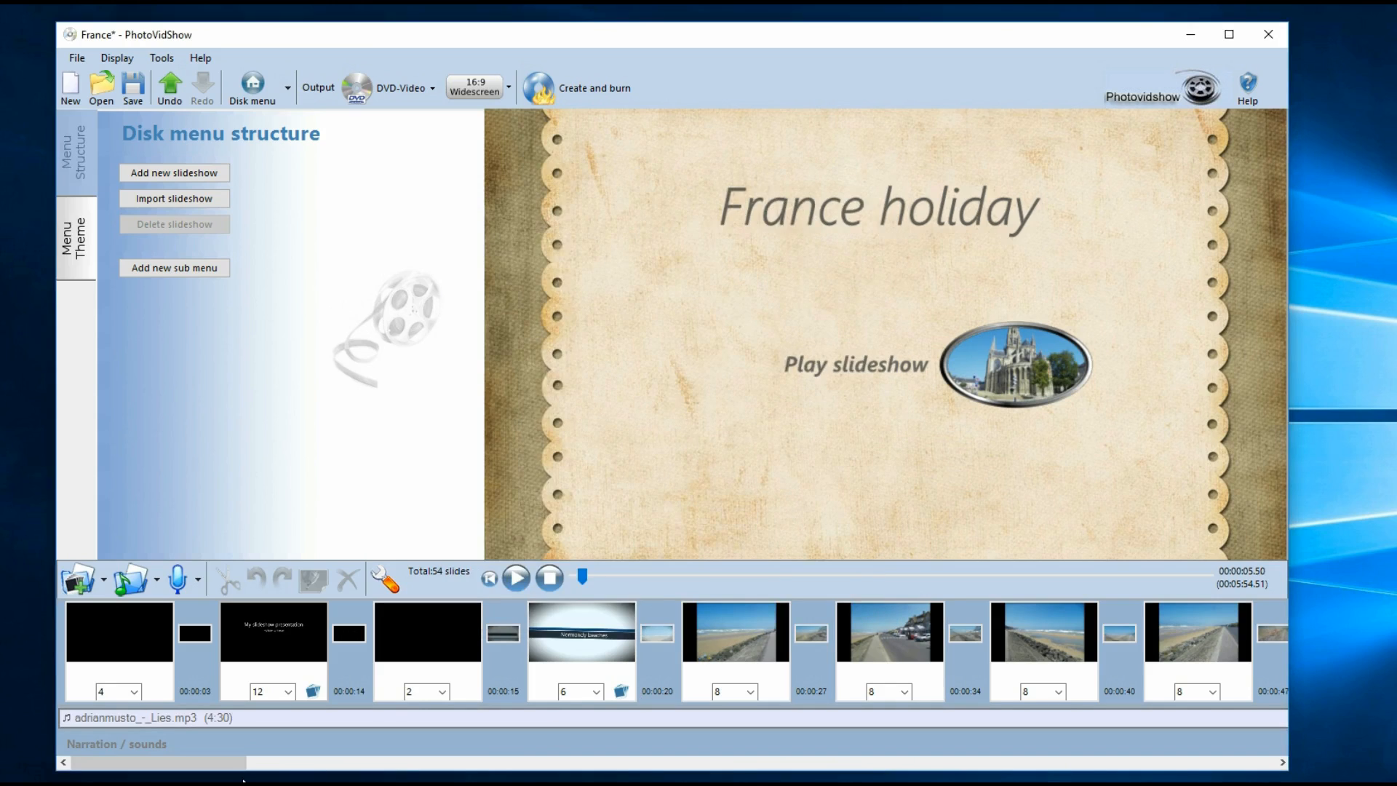
# - Play the slideshow from the beginning past the Normandy beaches title to check when the music starts
pyautogui.click(494, 580)
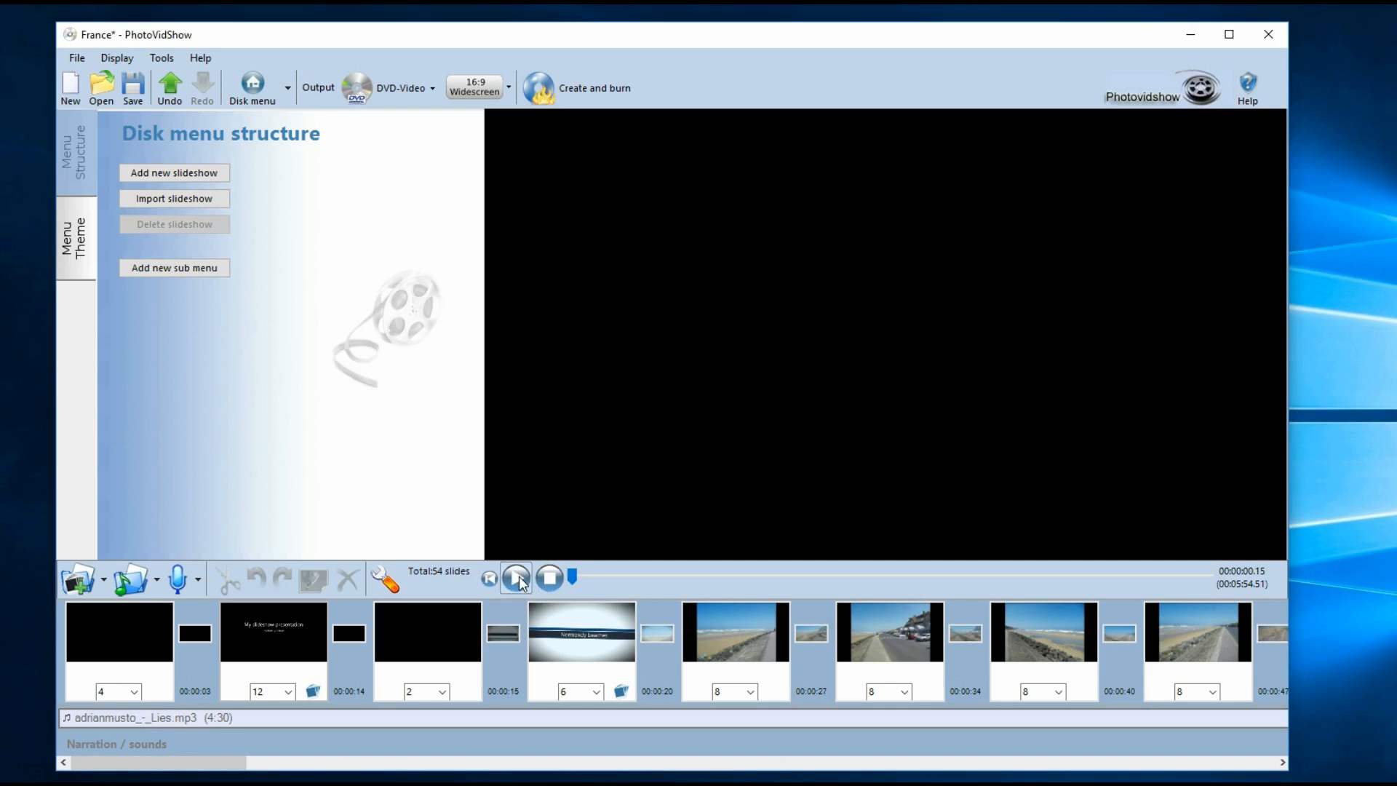
pyautogui.click(518, 577)
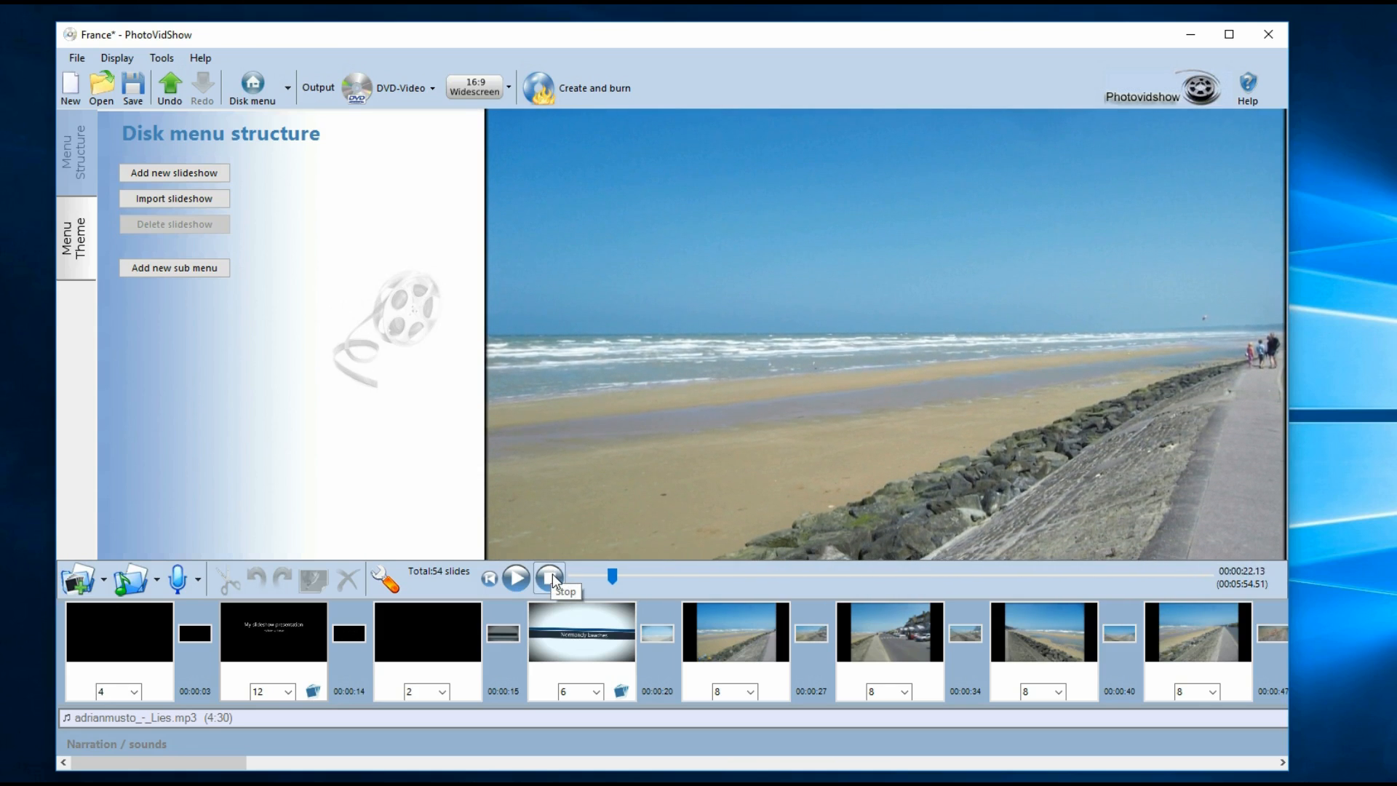
# - Find the Bayeux title slide in the storyboard, preview it, and examine the slides around it
pyautogui.moveTo(224, 761); pyautogui.dragTo(599, 776)
pyautogui.click(719, 622)
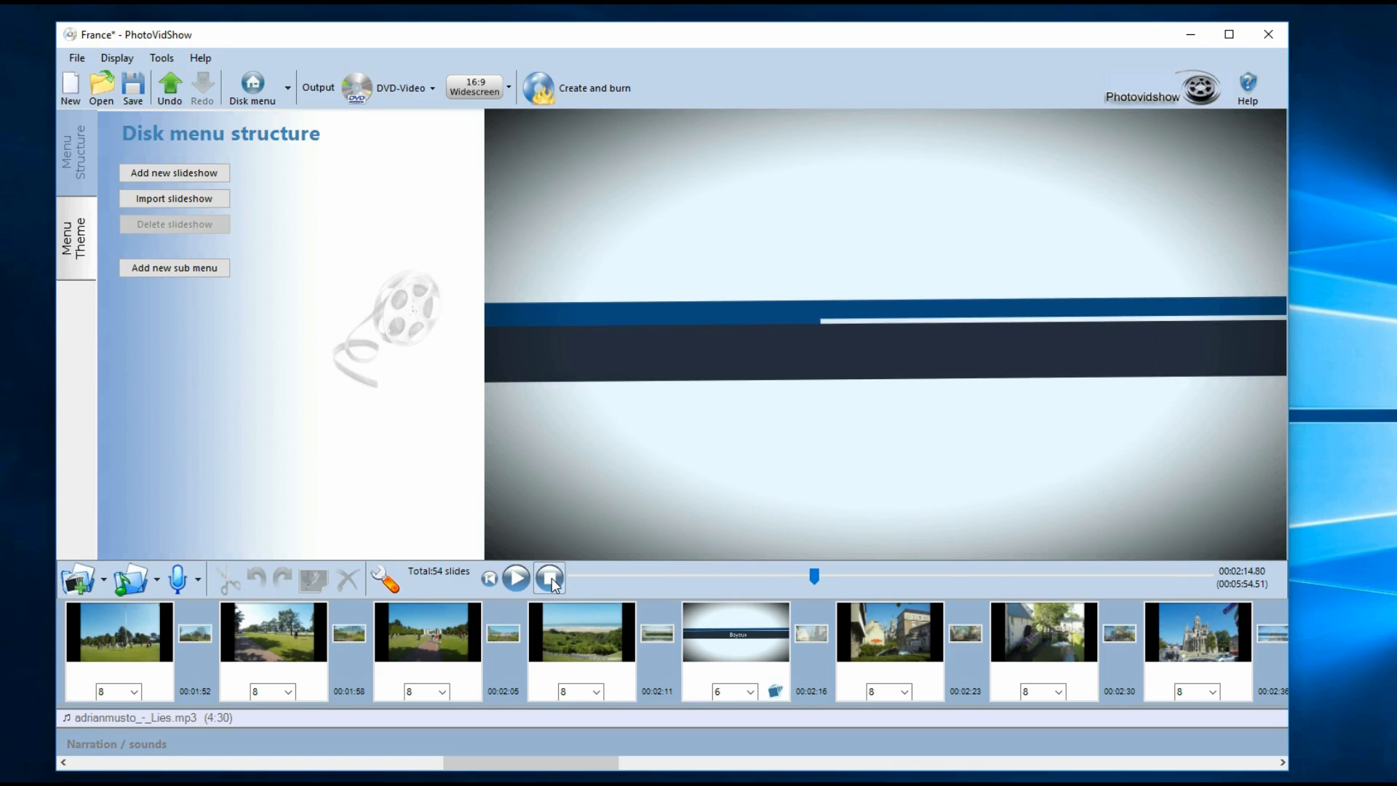
pyautogui.click(420, 761)
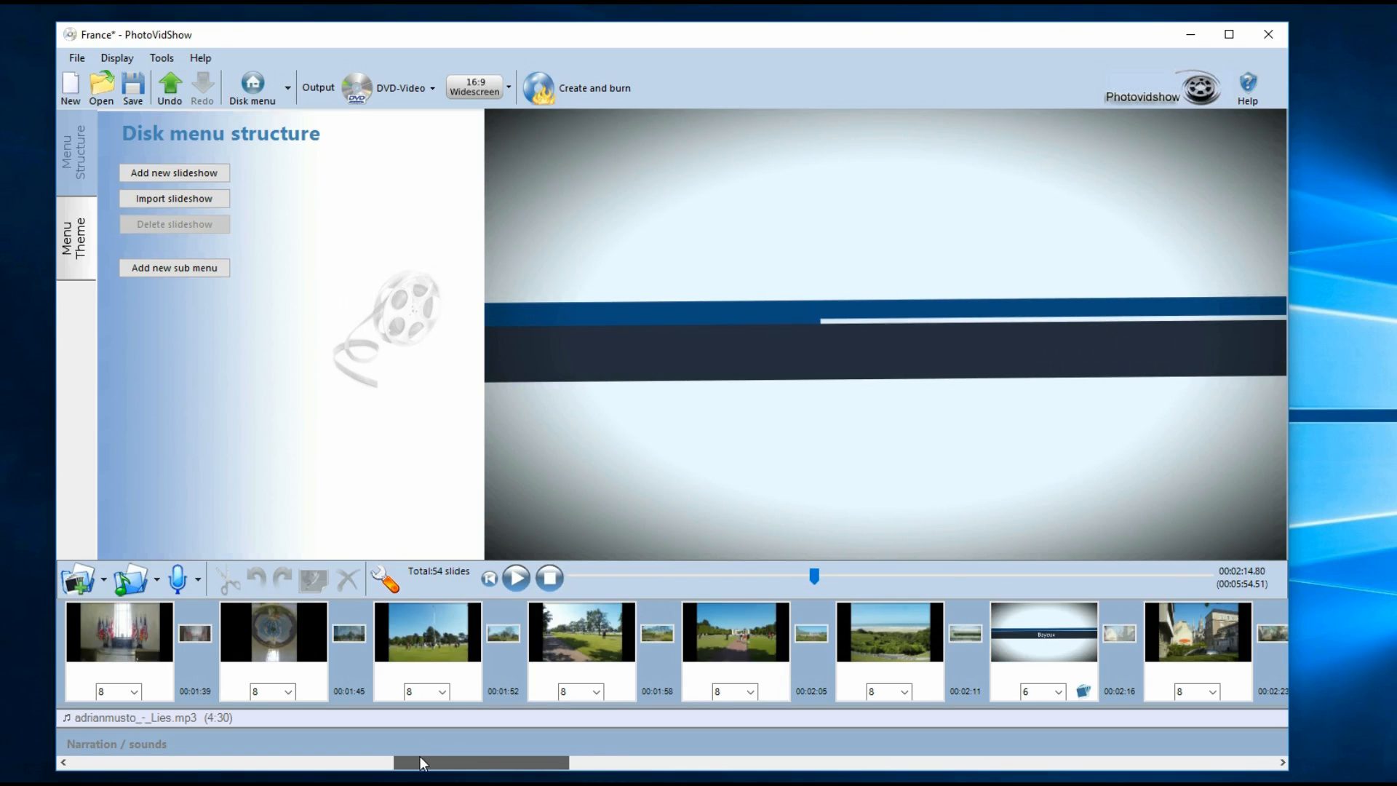
pyautogui.moveTo(421, 760); pyautogui.dragTo(477, 761)
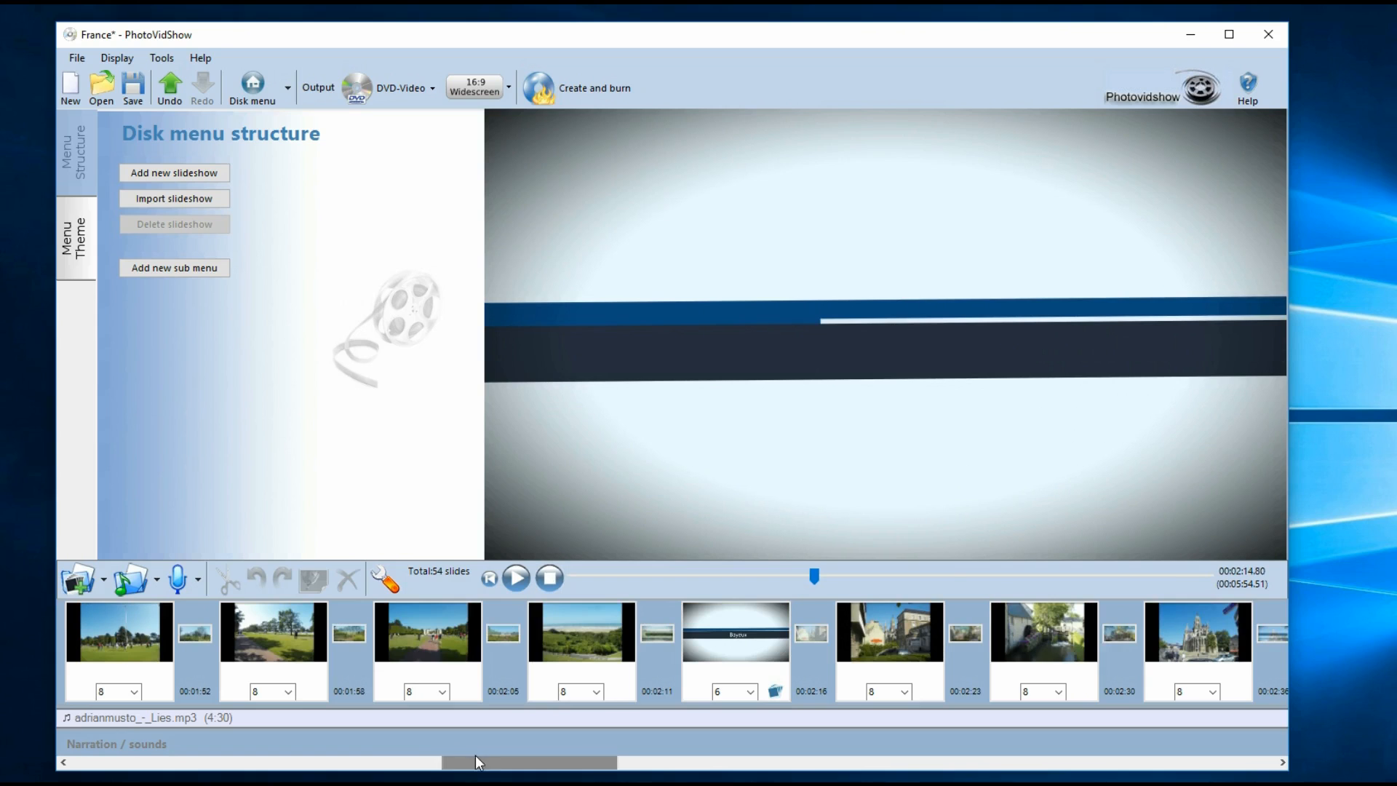
# - End the first music track on the coast slide just before the Bayeux title, and play the slideshow across that music change
pyautogui.click(583, 632)
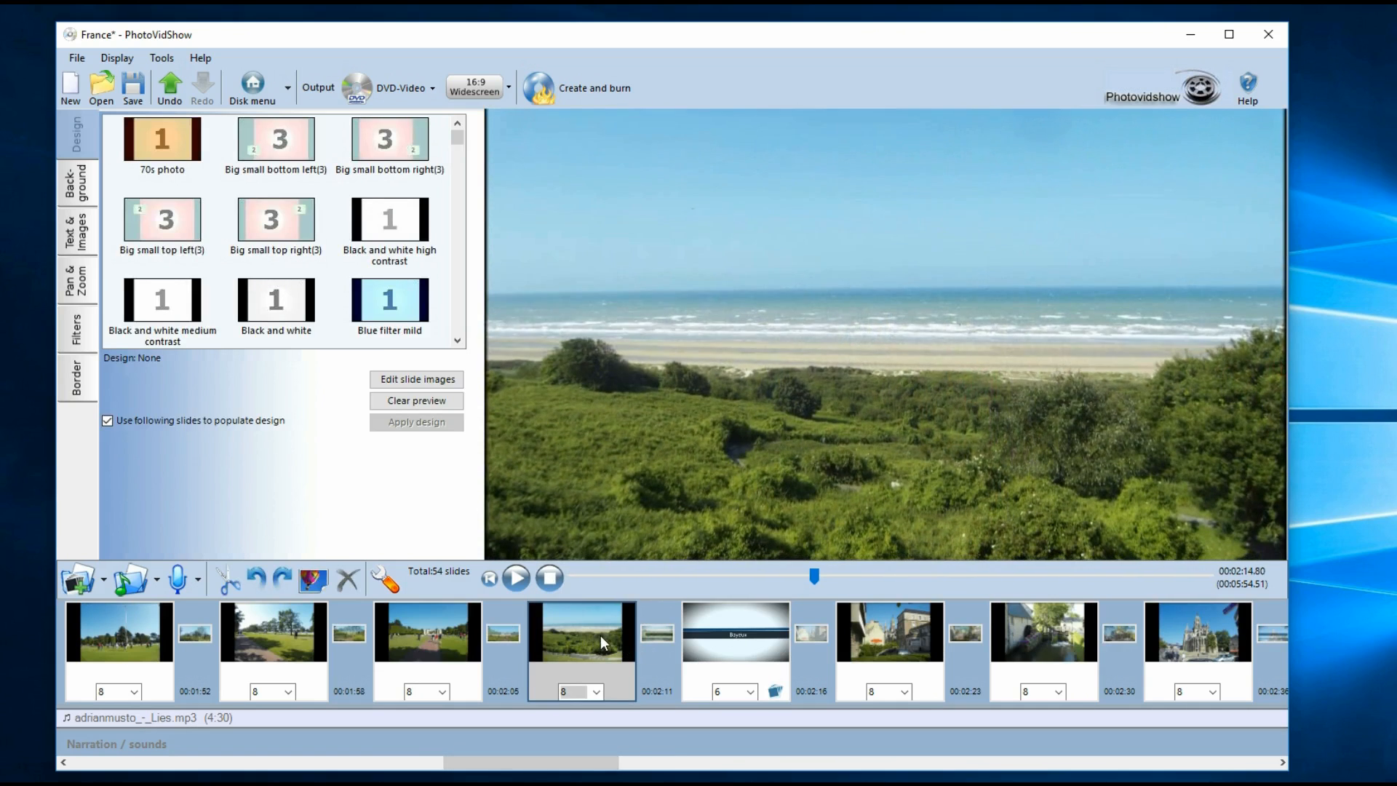
pyautogui.click(600, 636)
pyautogui.click(600, 636)
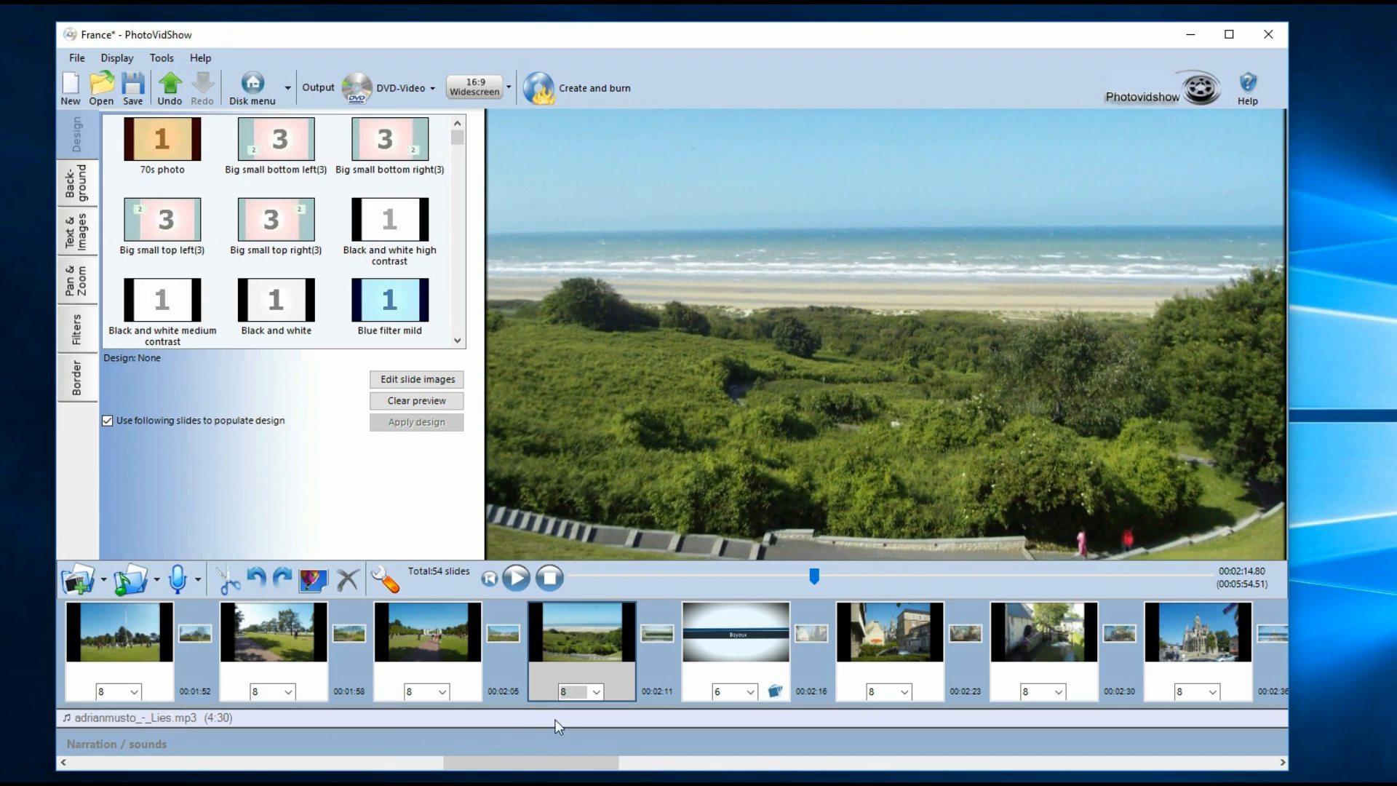
pyautogui.rightClick(554, 719)
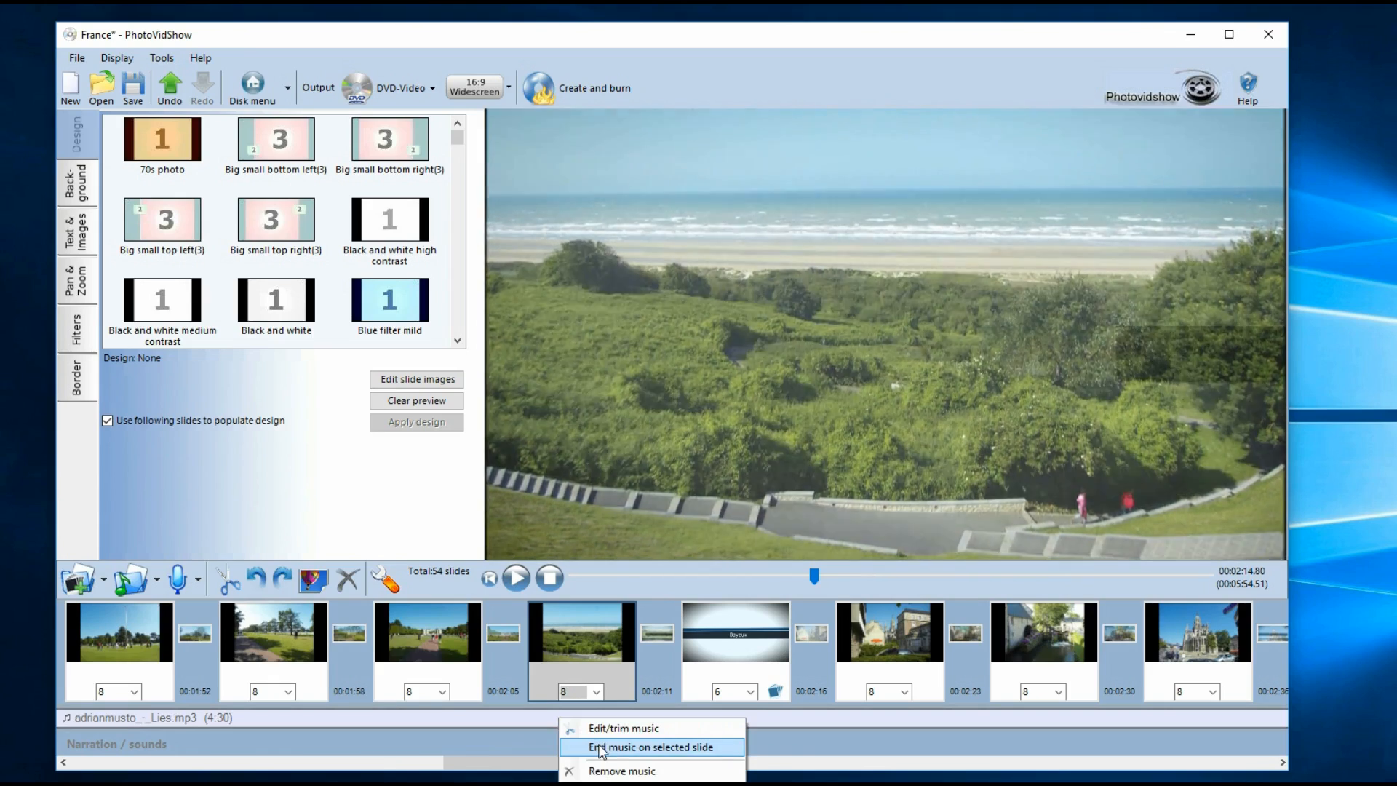
pyautogui.click(600, 748)
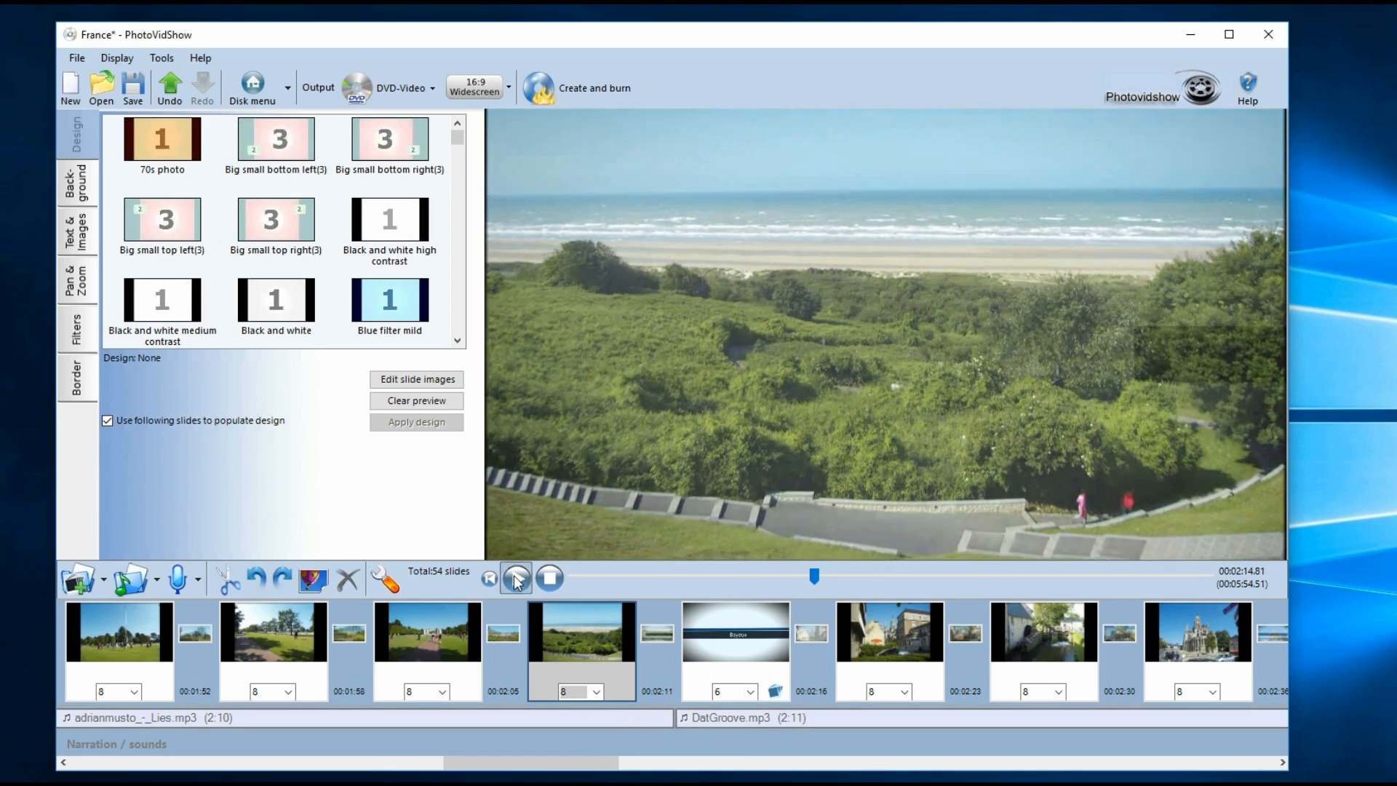
pyautogui.click(516, 577)
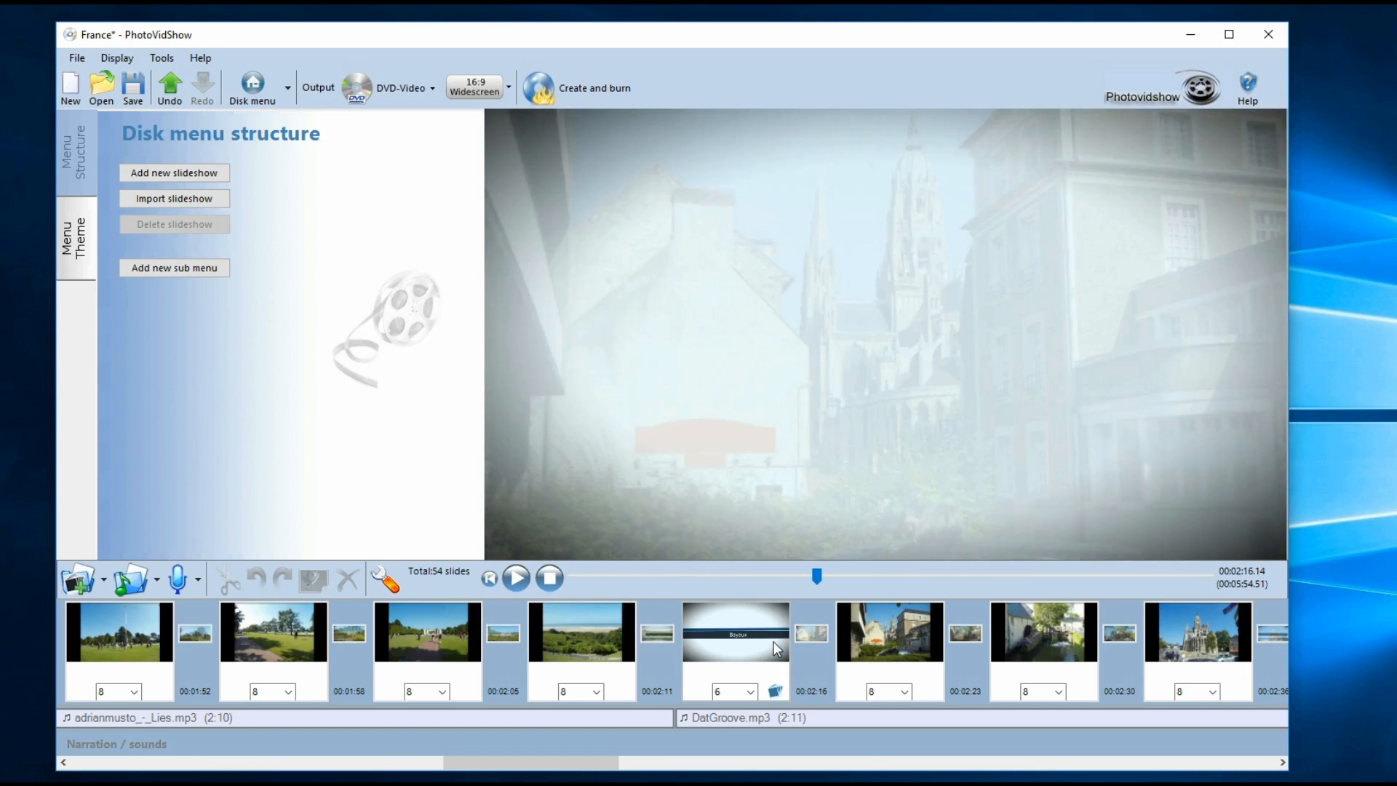
pyautogui.click(550, 578)
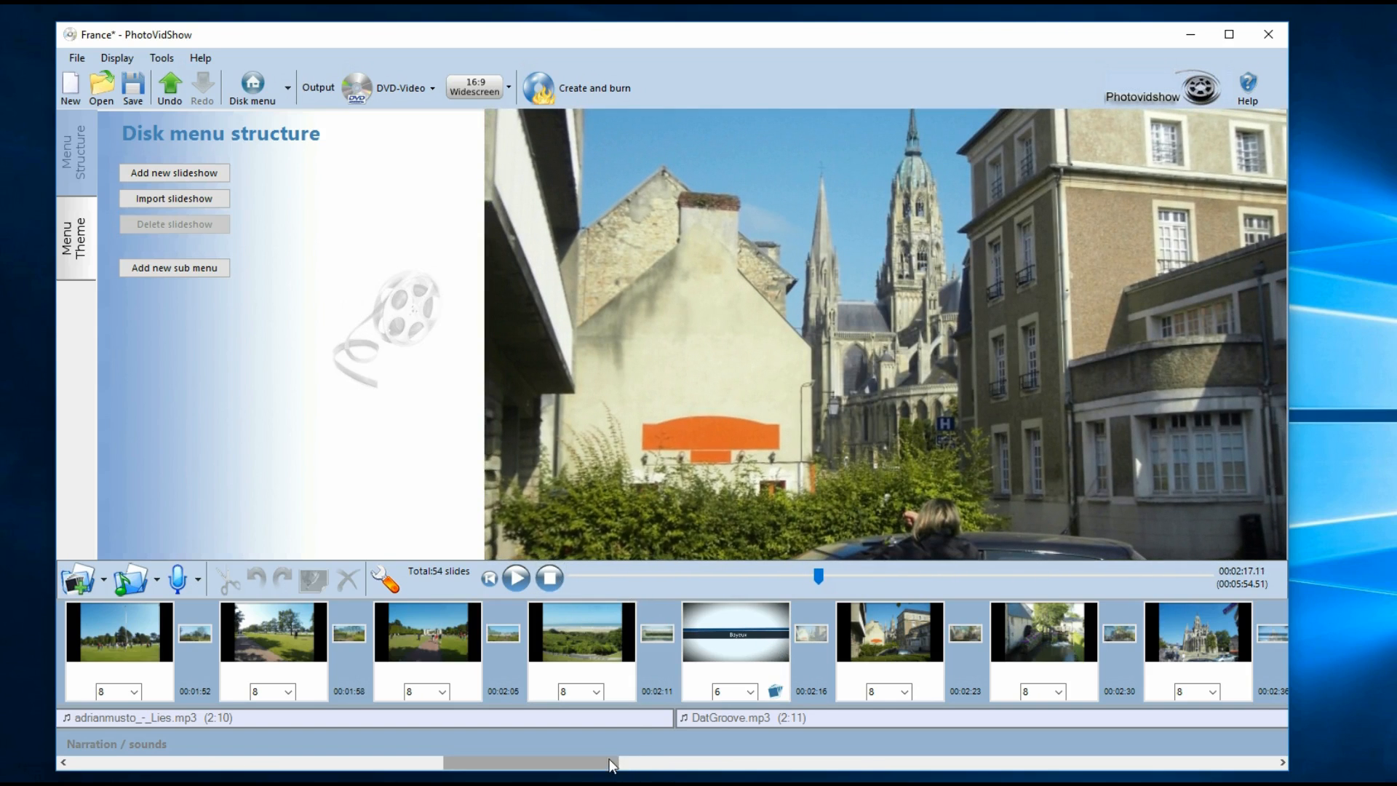
# - End the DatGroove music on the cathedral slide just before the Mont St Michel title, and play across the change
pyautogui.moveTo(604, 761); pyautogui.dragTo(678, 768)
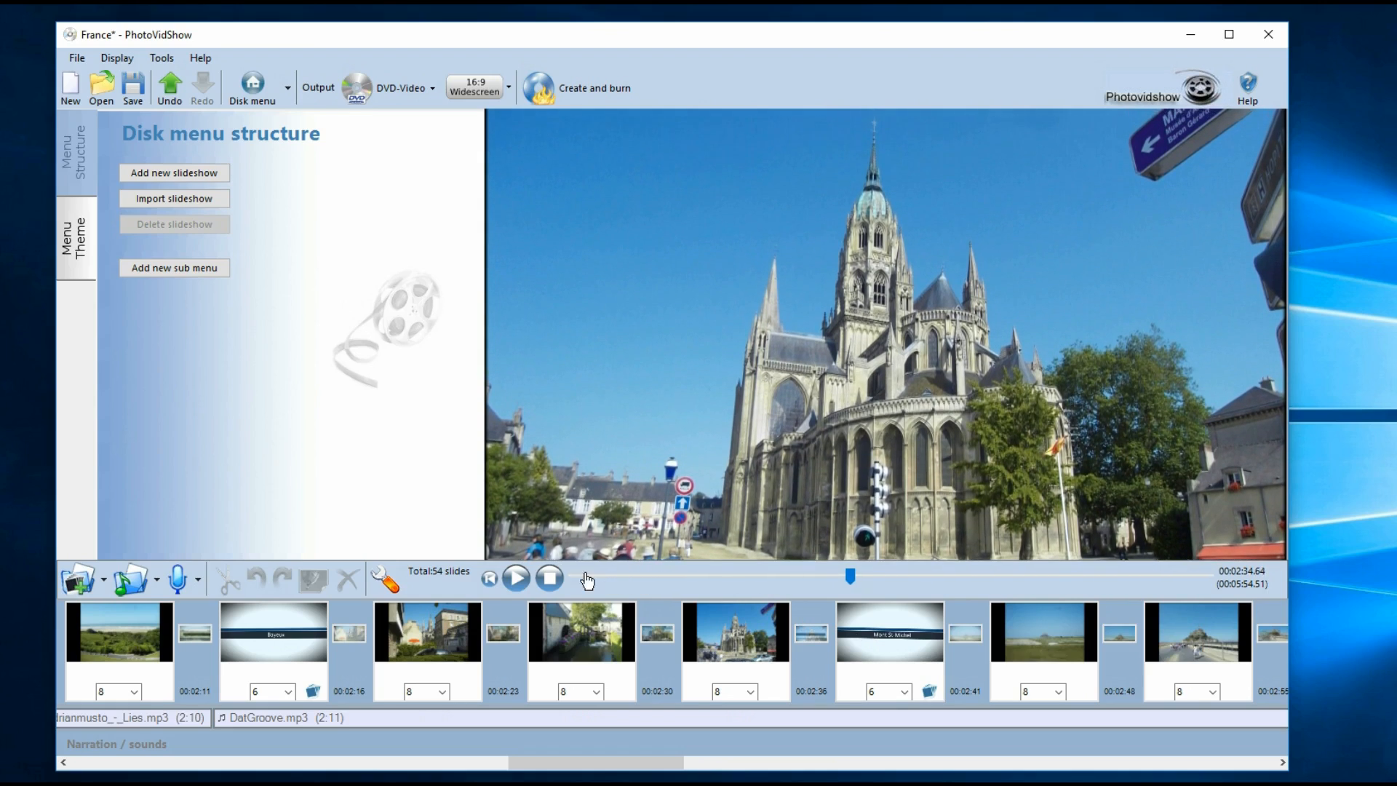
pyautogui.click(551, 576)
pyautogui.click(745, 631)
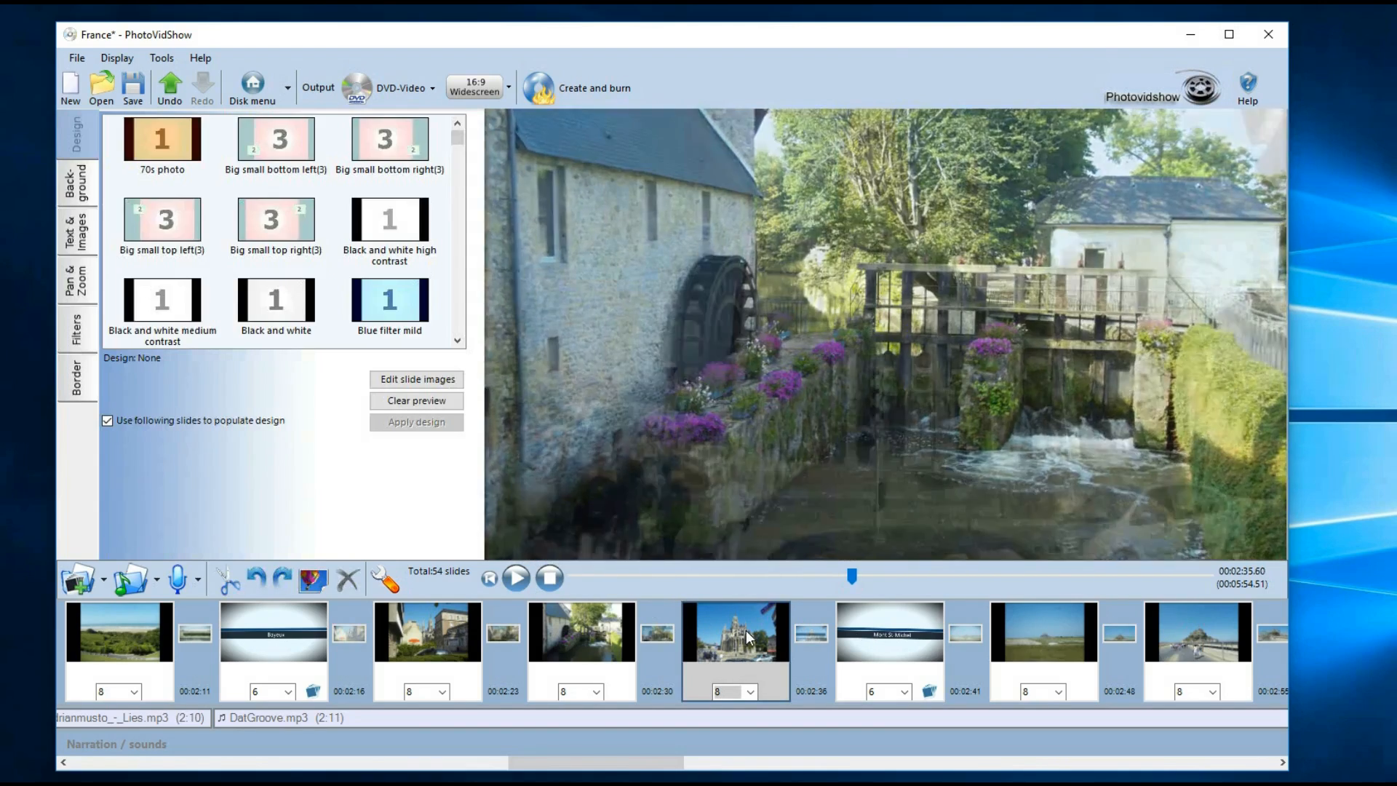
pyautogui.rightClick(736, 717)
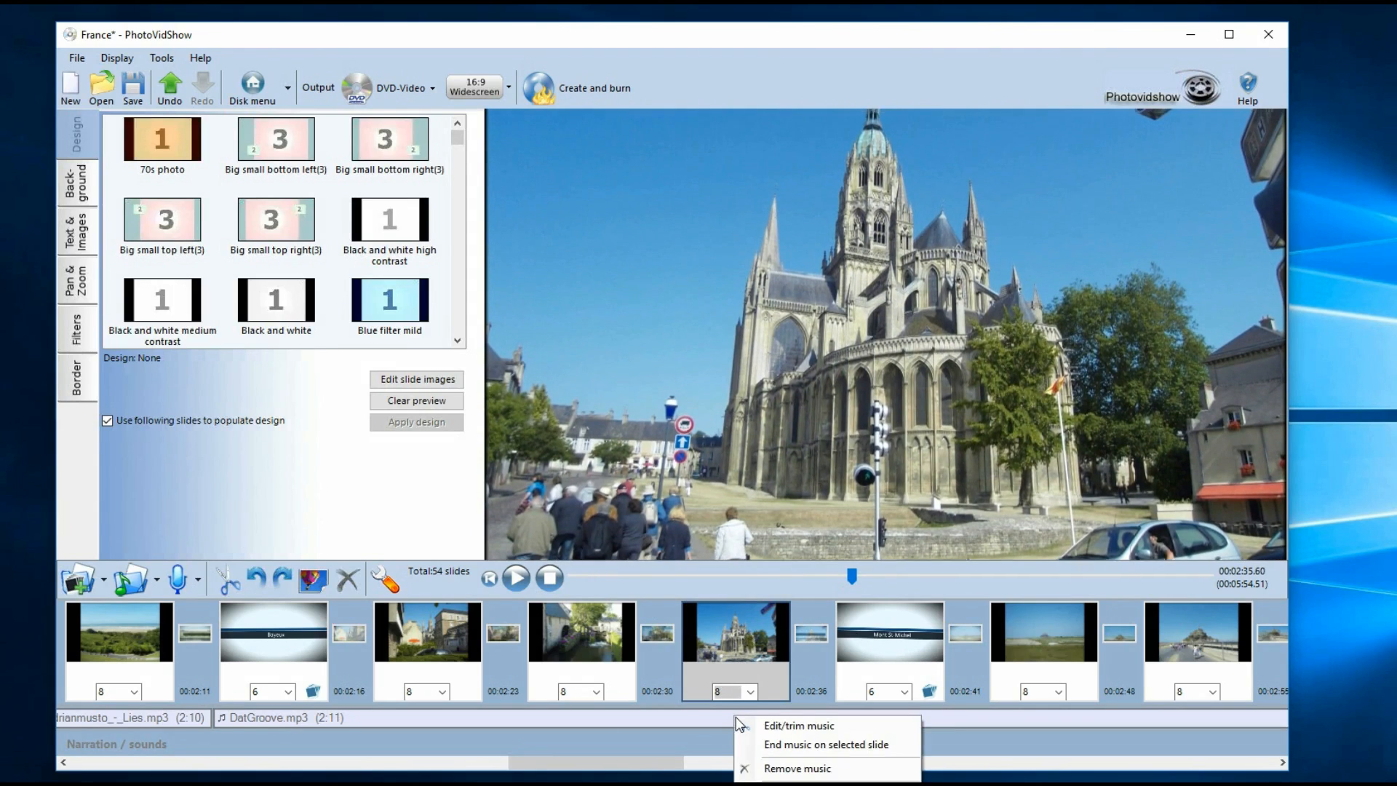
pyautogui.click(773, 744)
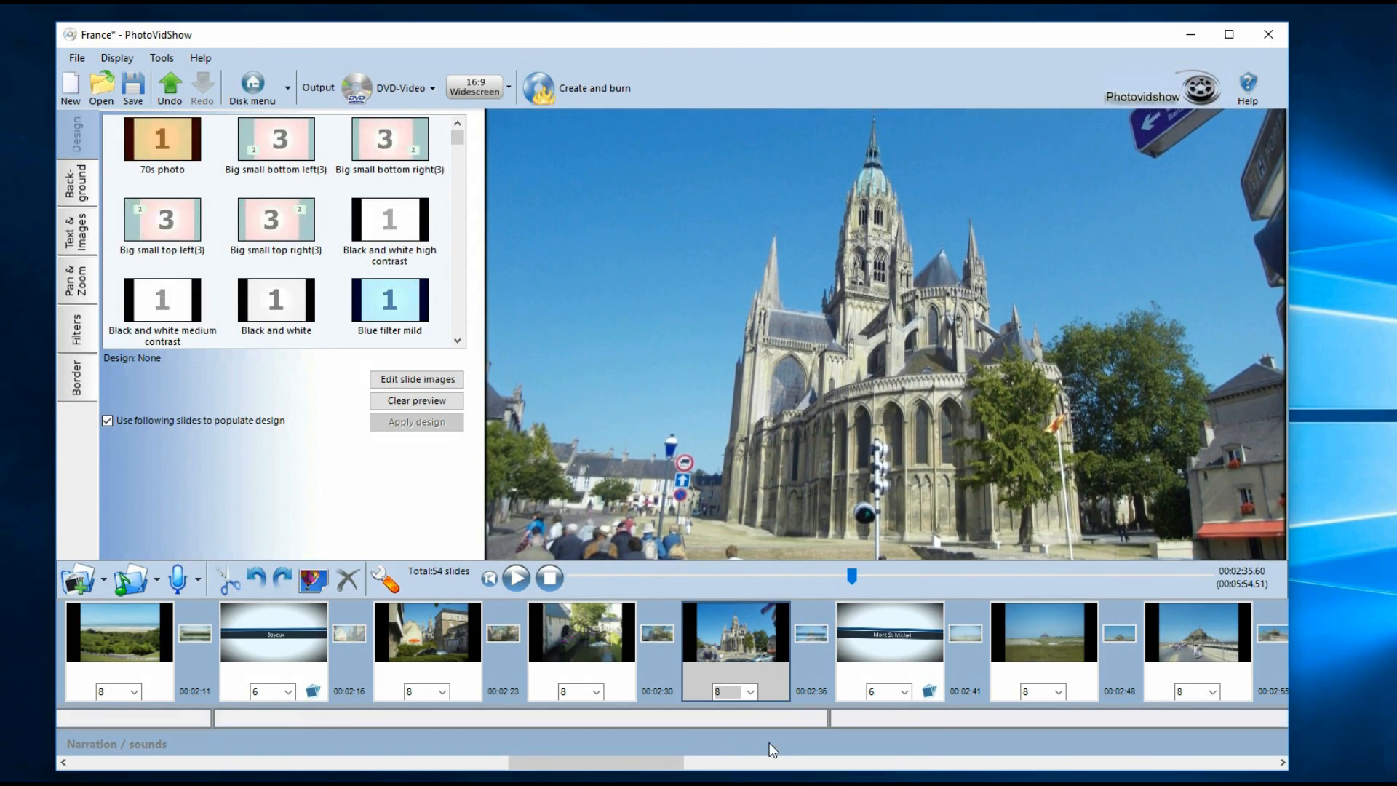
pyautogui.click(518, 578)
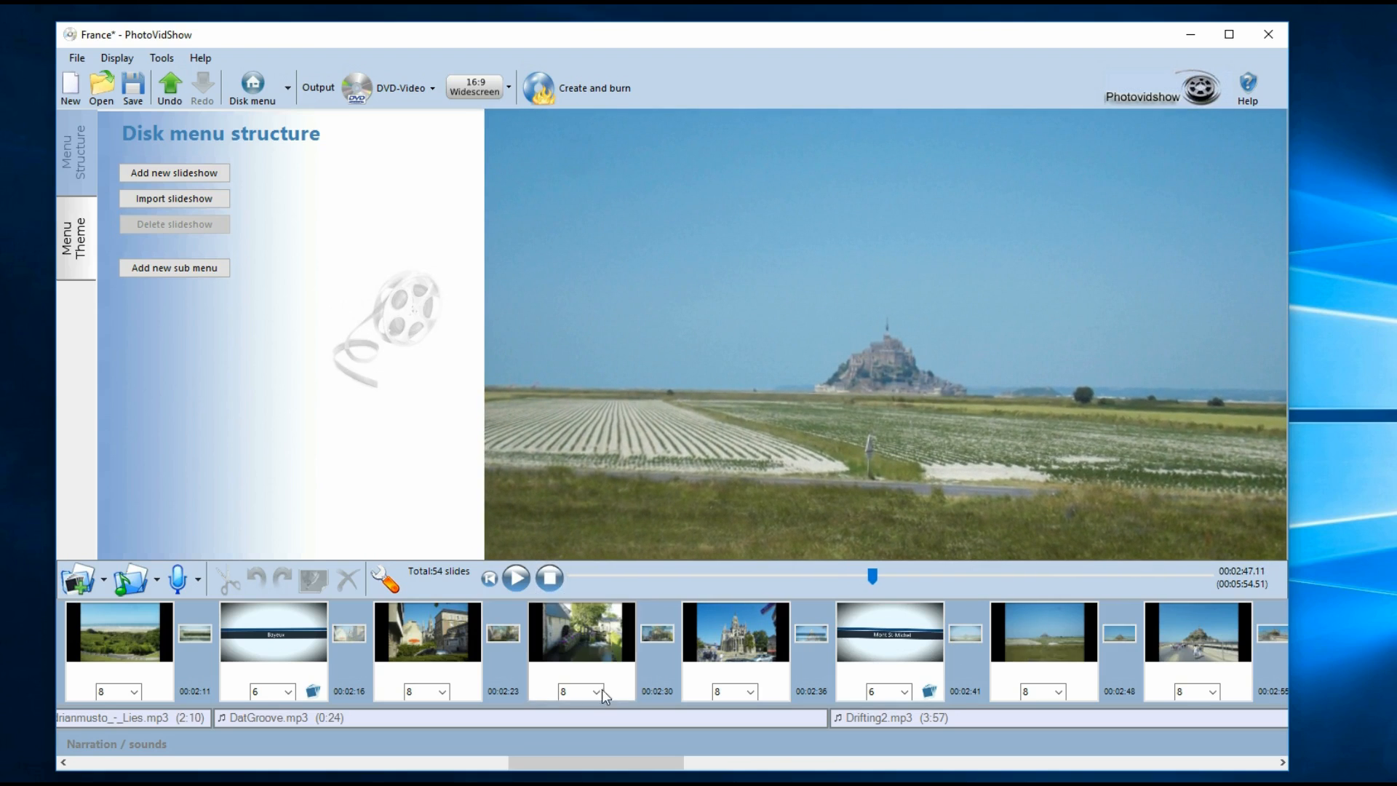
# - Trim the Drifting2 music to start about 10.2 seconds in, enable a 1.0s fade in, and accept the settings
pyautogui.moveTo(614, 763); pyautogui.dragTo(658, 763)
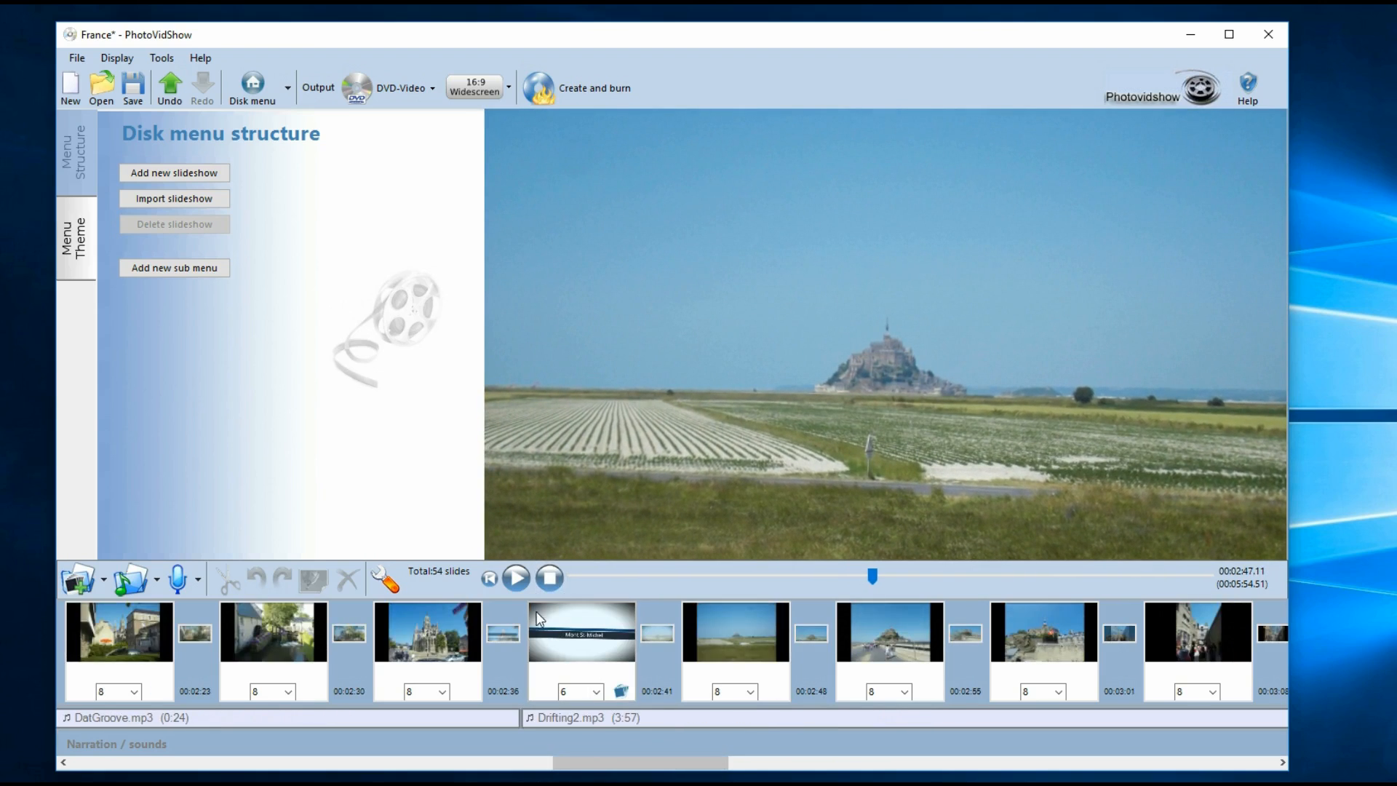
pyautogui.doubleClick(586, 716)
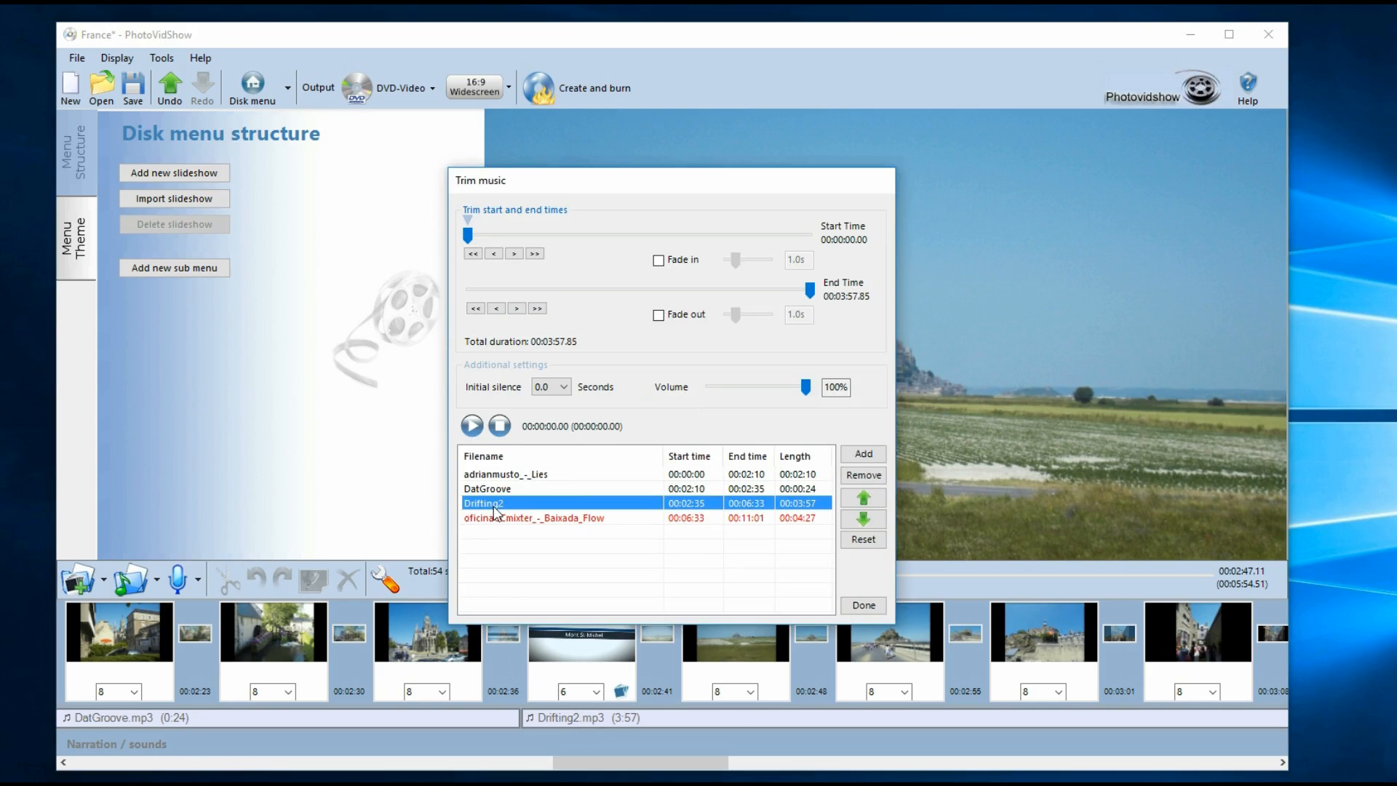
pyautogui.click(473, 426)
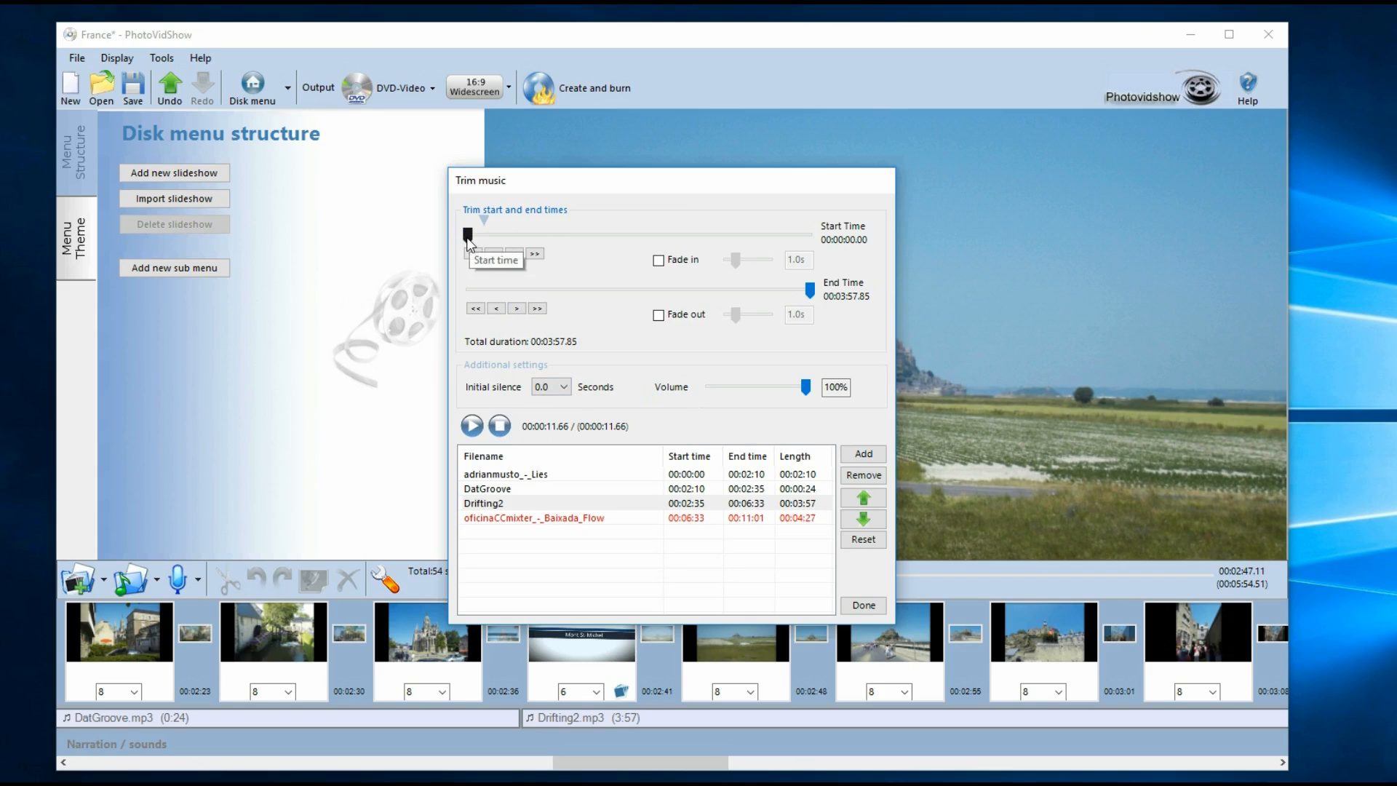
pyautogui.moveTo(468, 239); pyautogui.dragTo(500, 246)
pyautogui.moveTo(485, 239); pyautogui.dragTo(482, 238)
pyautogui.moveTo(533, 225)
pyautogui.mouseDown()
pyautogui.moveTo(566, 223)
pyautogui.moveTo(474, 219)
pyautogui.mouseUp()
pyautogui.click(659, 261)
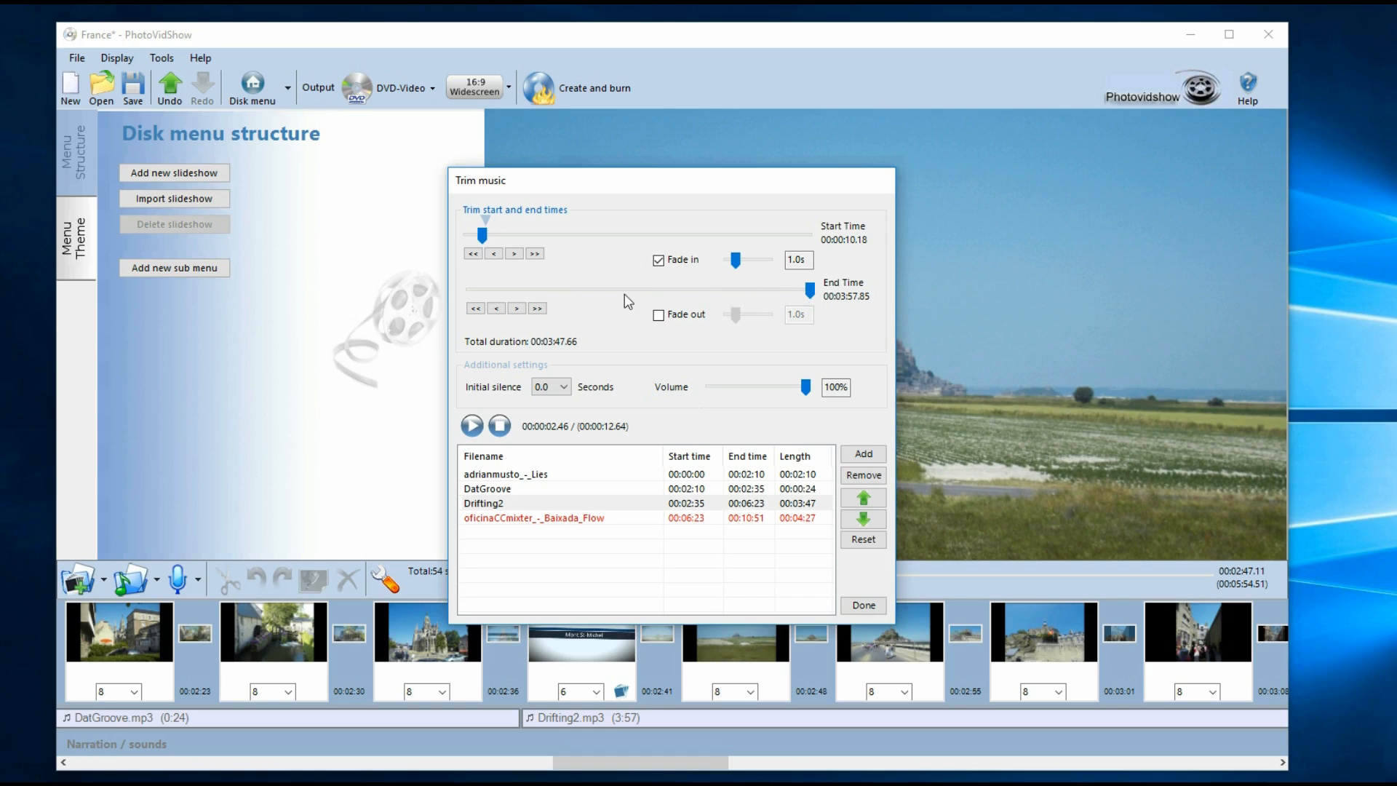
pyautogui.click(864, 609)
# - Play the slideshow from the cathedral slide past the Mont St Michel title to check the trimmed Drifting2 start
pyautogui.click(442, 642)
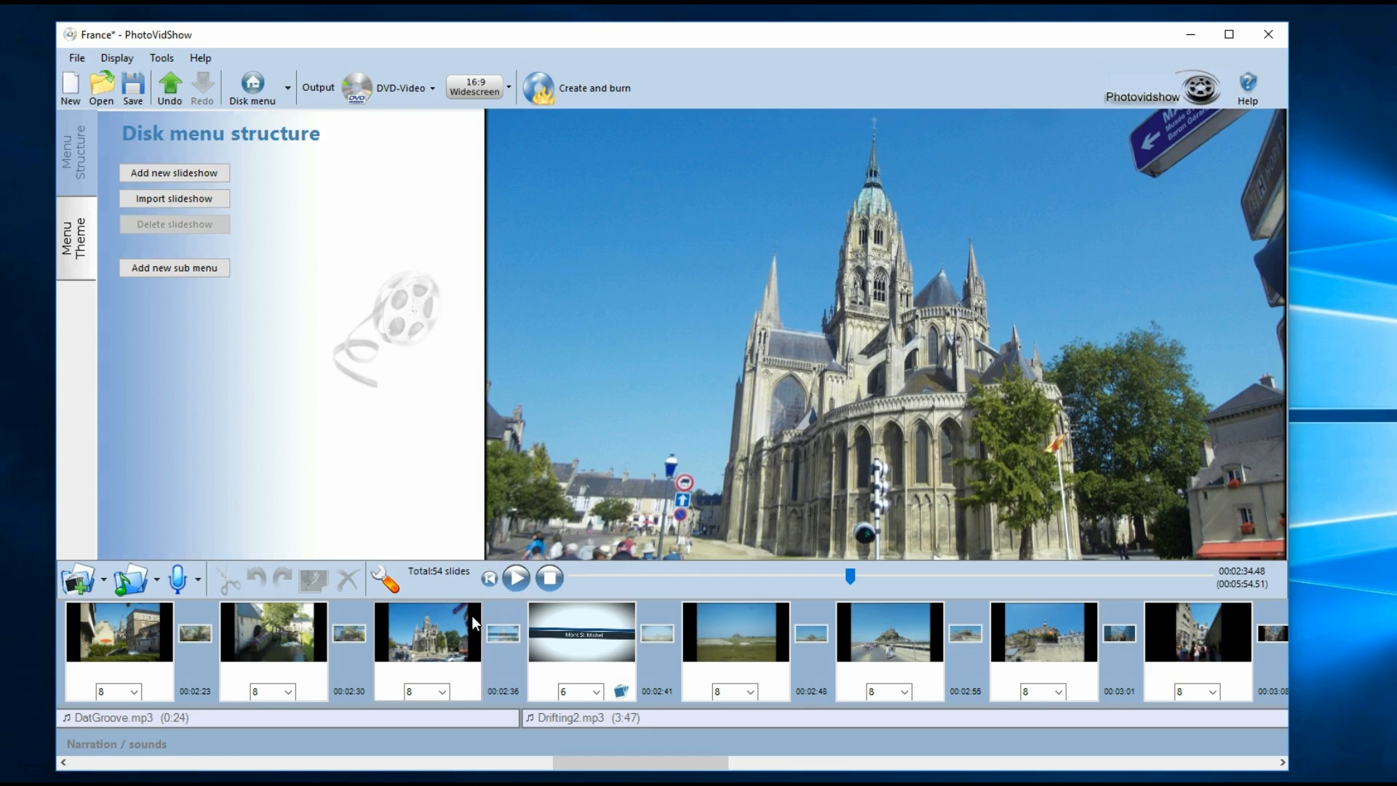
pyautogui.click(466, 621)
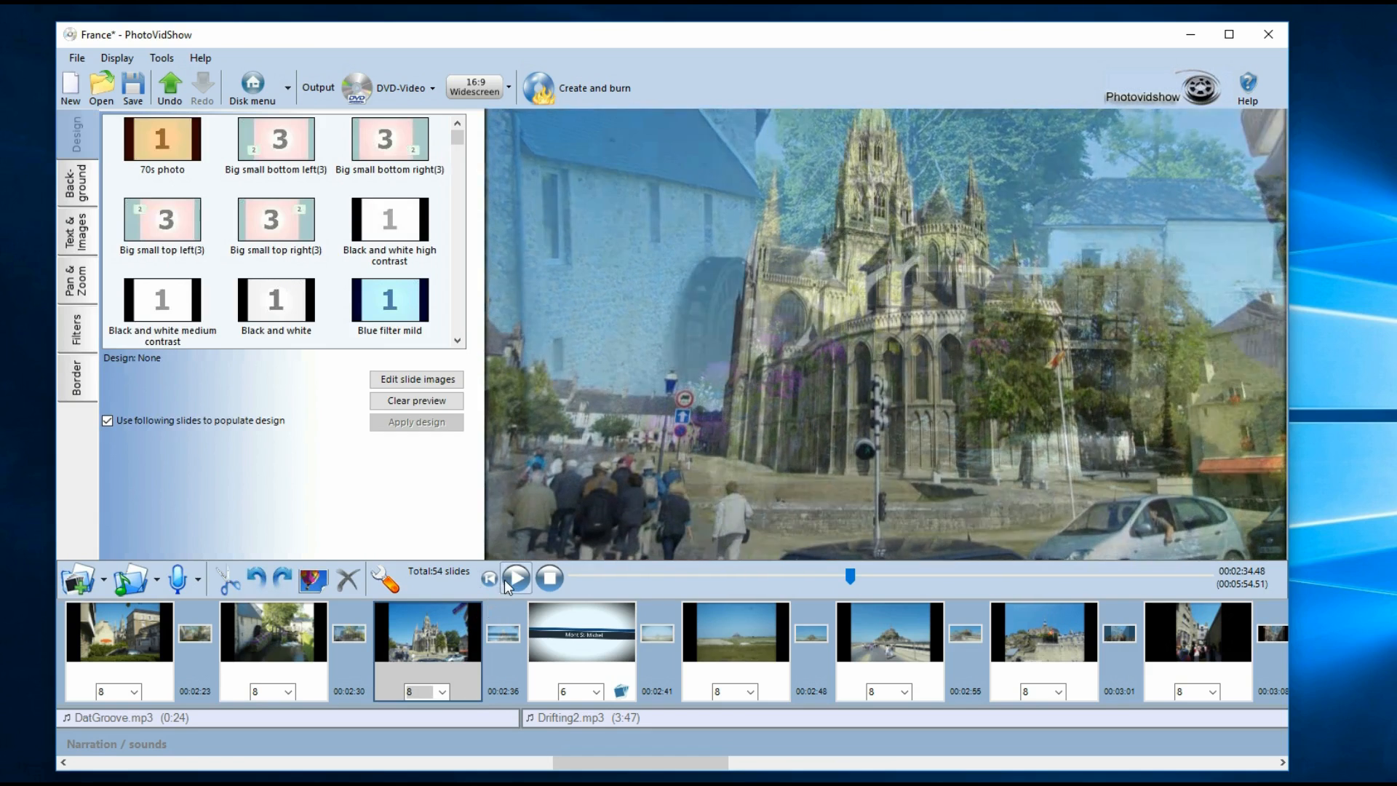
pyautogui.click(507, 578)
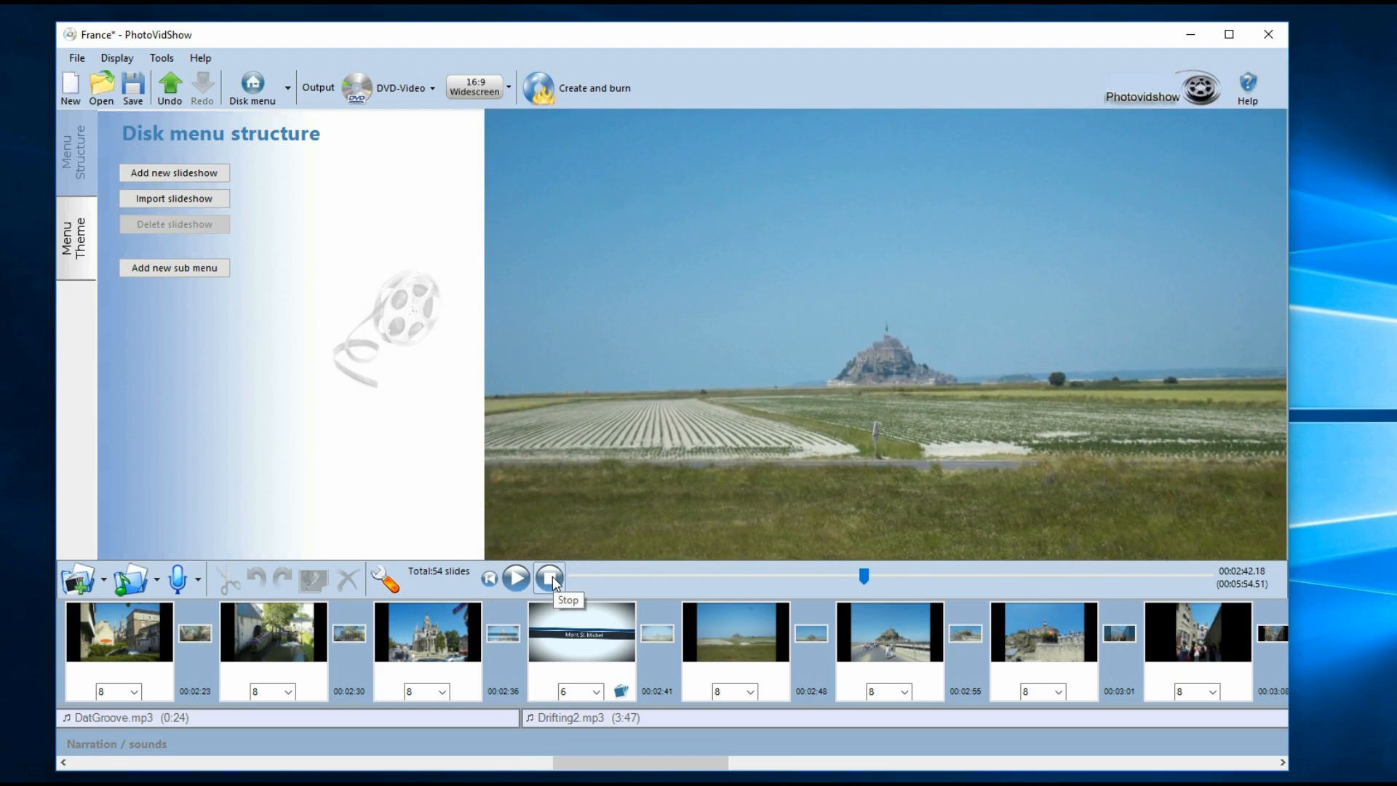
pyautogui.click(552, 576)
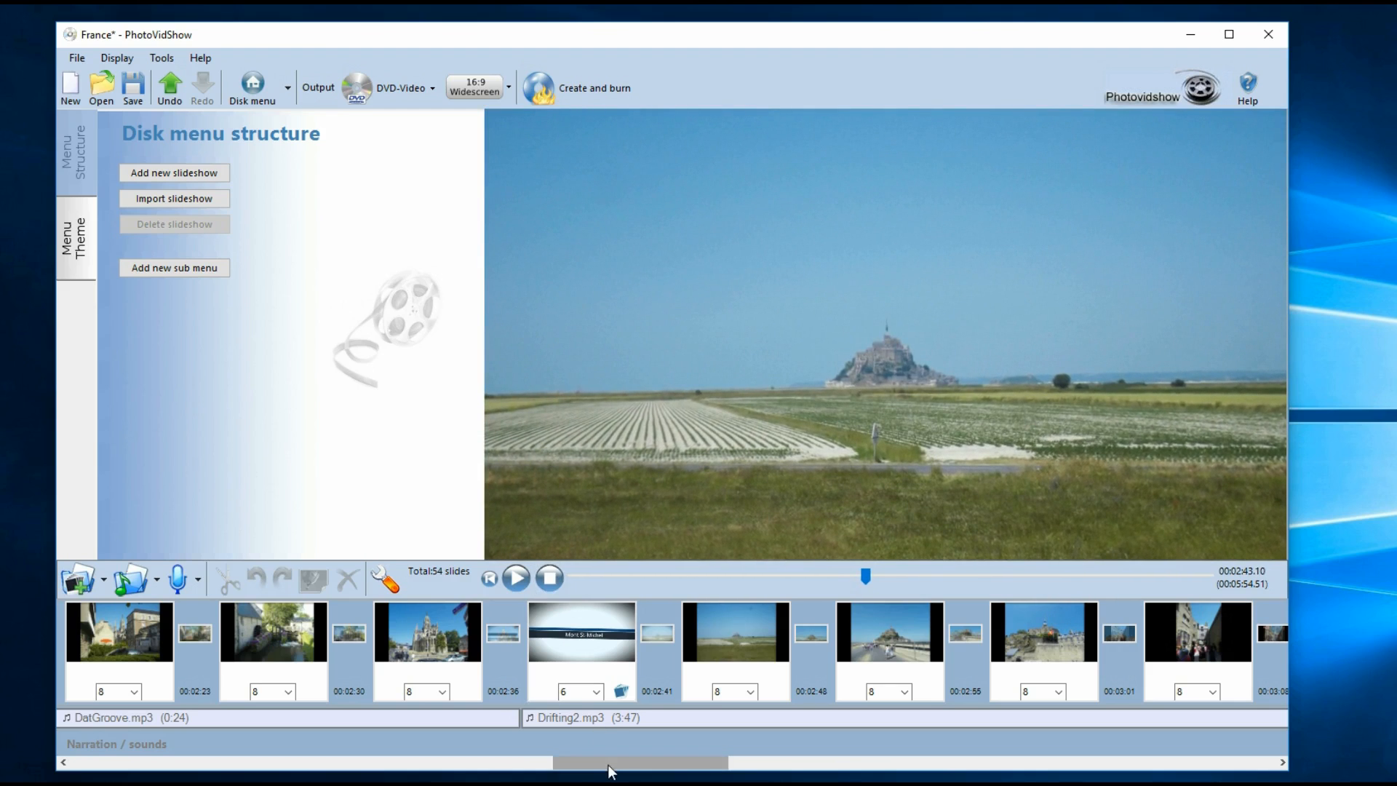
# - End the Drifting2 music on the busy street slide just before the 'Sunset on the boat back' title, and play across the change
pyautogui.moveTo(610, 770); pyautogui.dragTo(1145, 773)
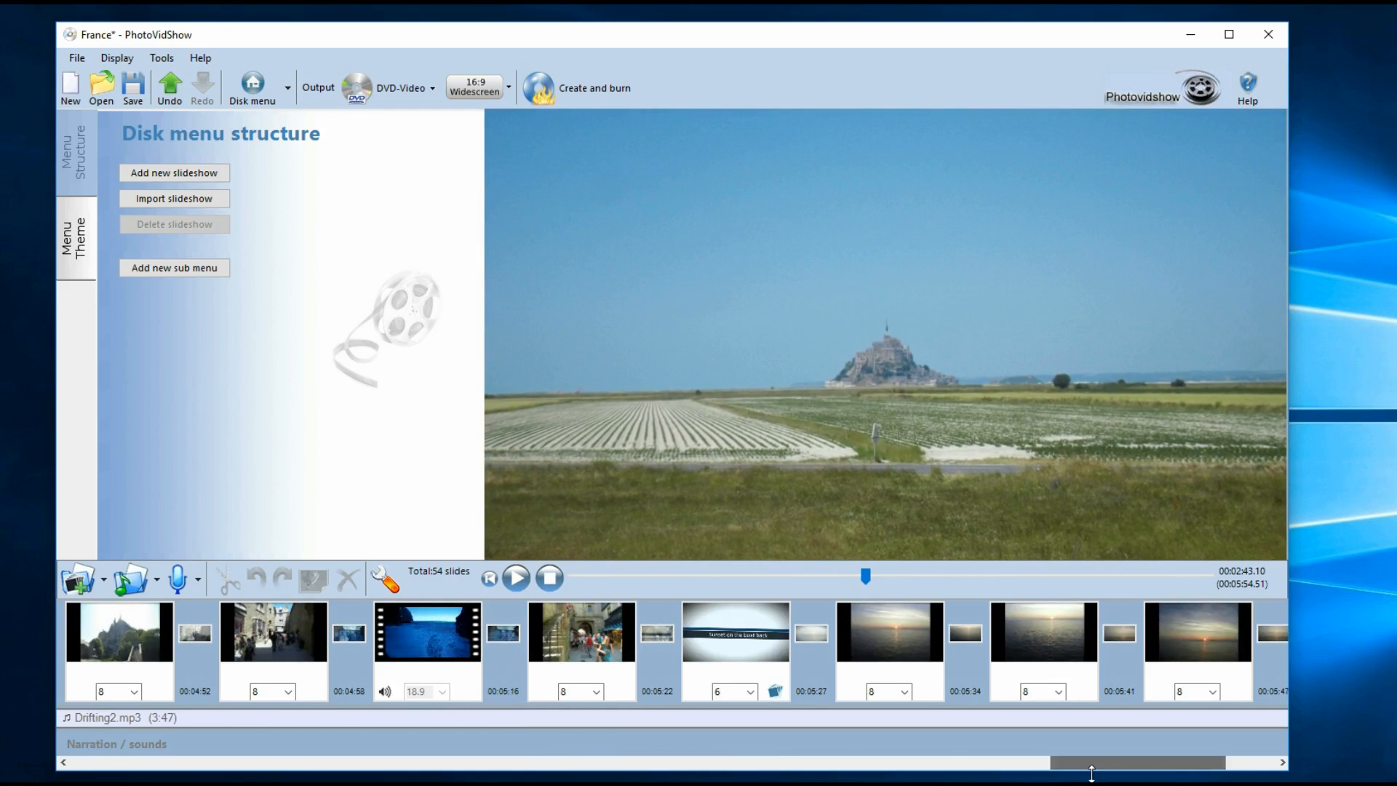
pyautogui.click(586, 630)
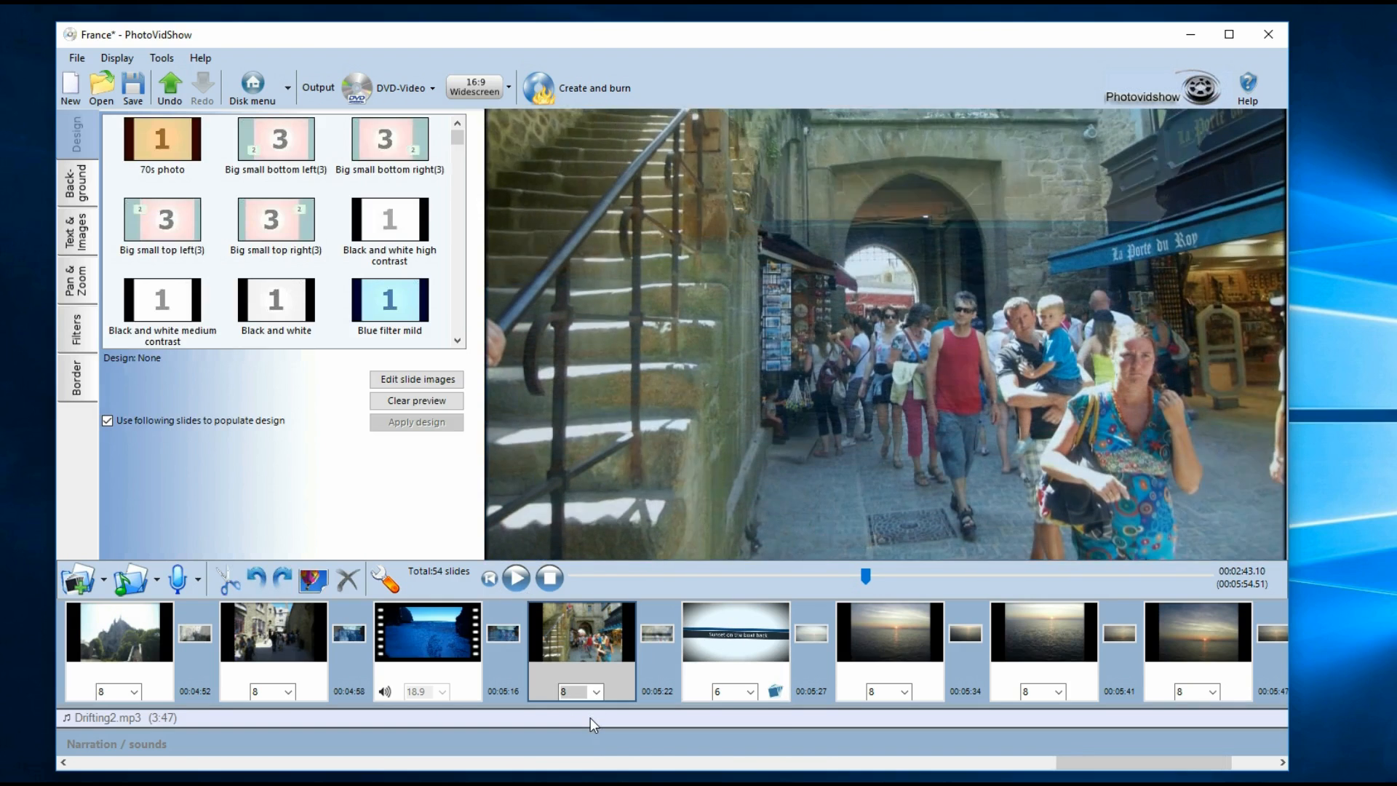
pyautogui.rightClick(591, 717)
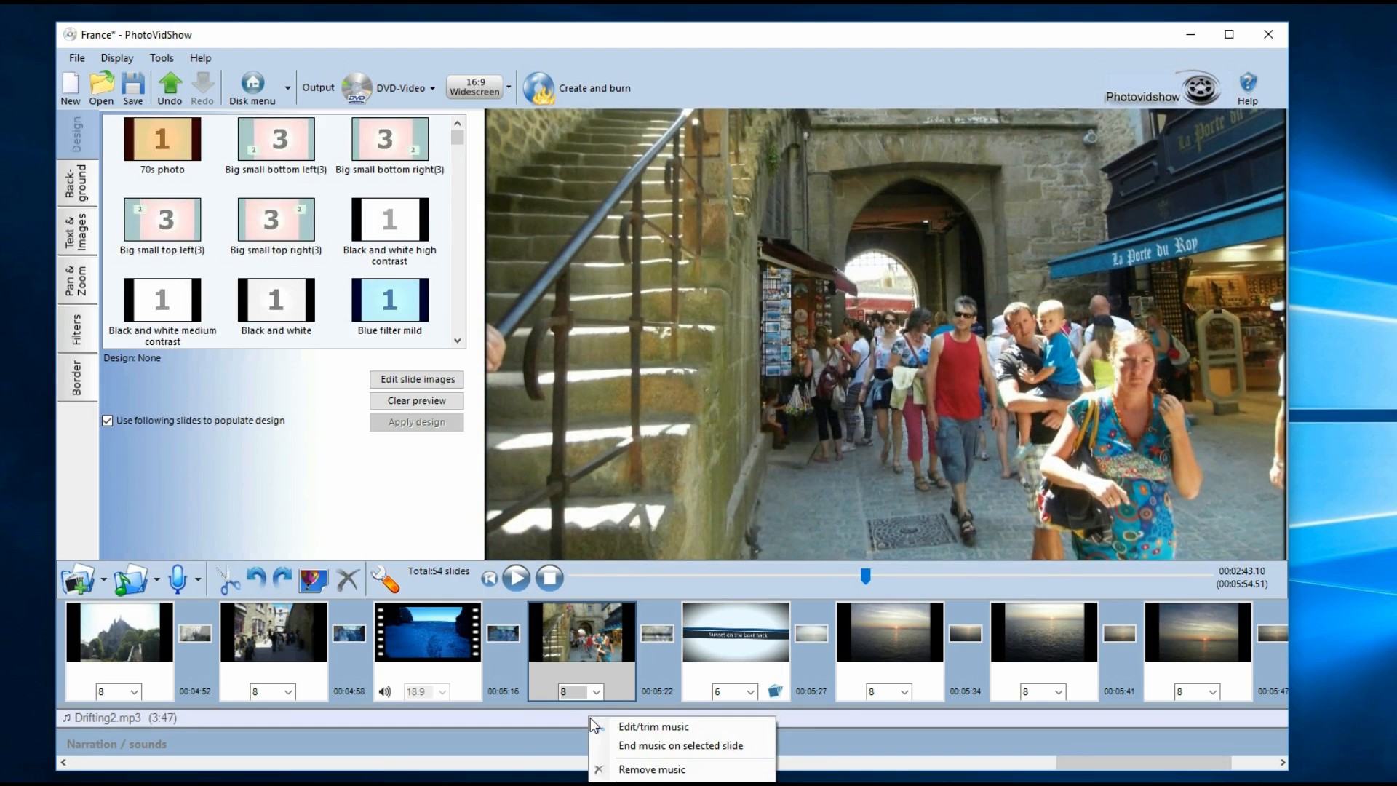
pyautogui.click(627, 746)
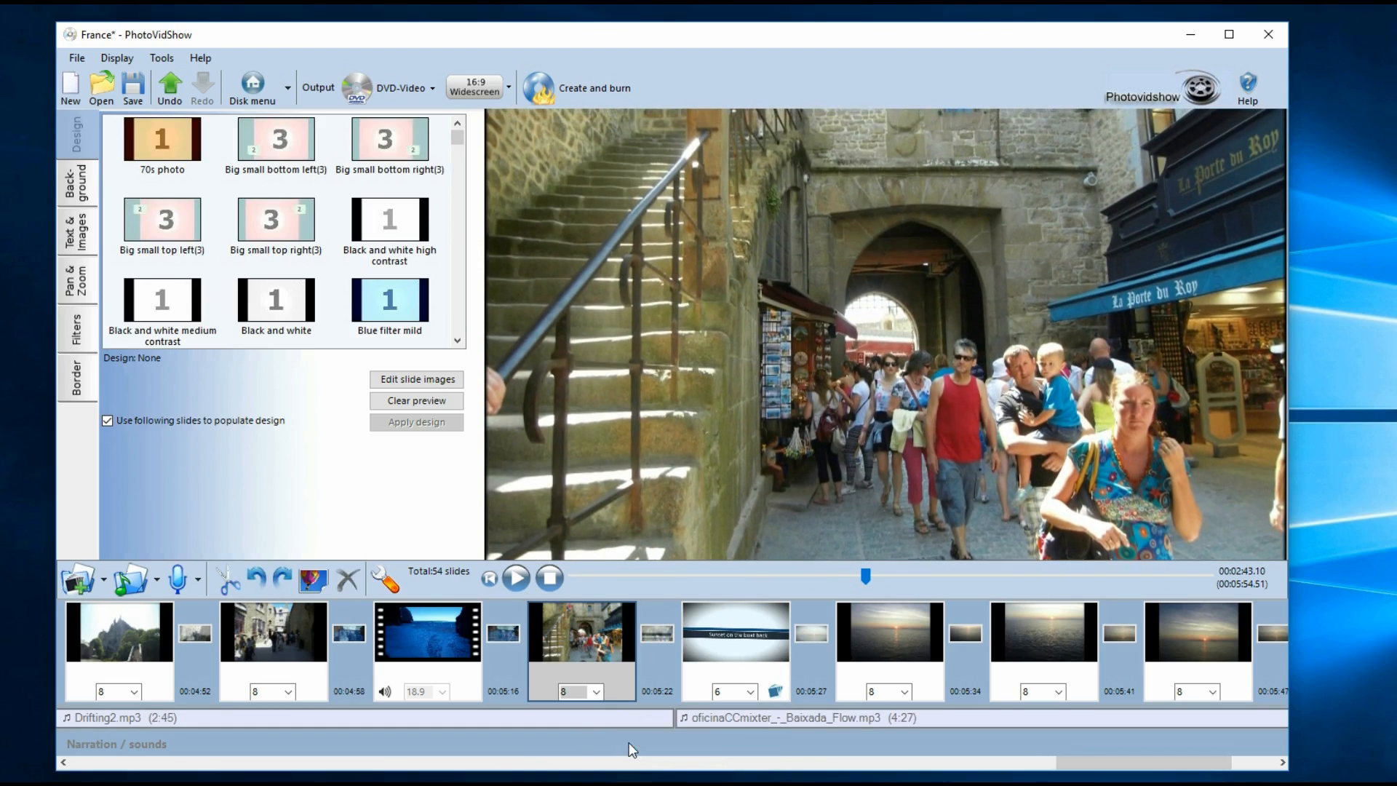
pyautogui.click(514, 578)
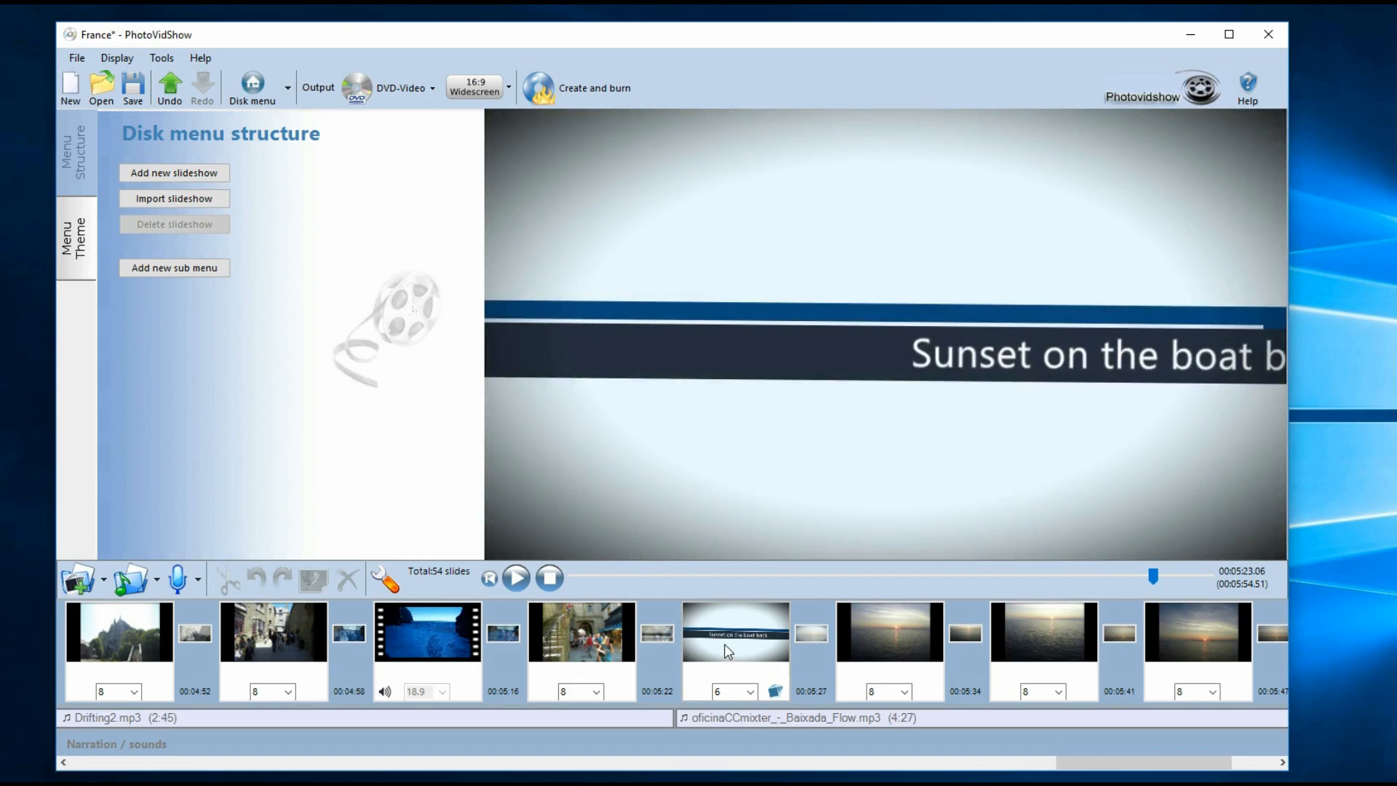
pyautogui.click(553, 577)
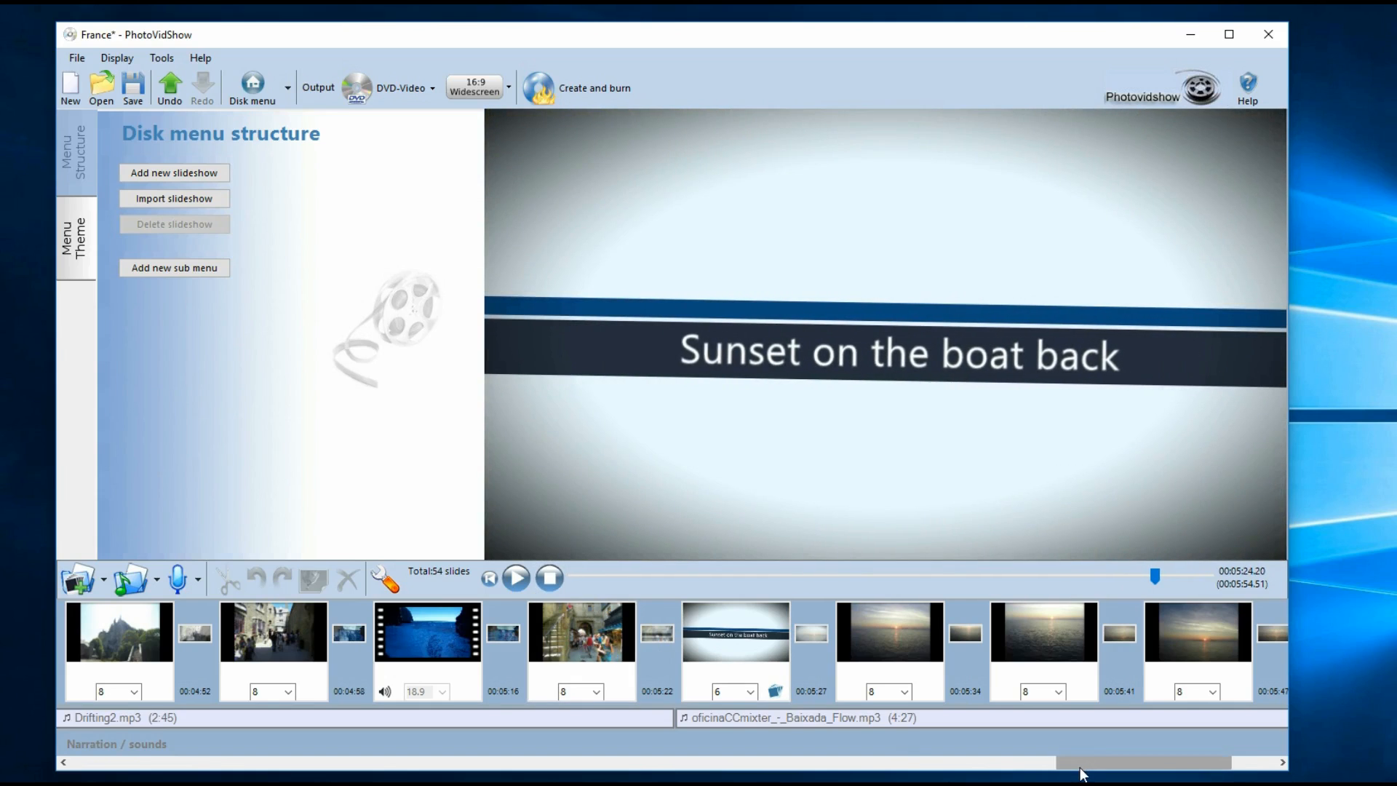
# - Examine the music at the end and beginning of the storyboard, and review all four tracks in the music trim settings
pyautogui.moveTo(1089, 772); pyautogui.dragTo(1134, 771)
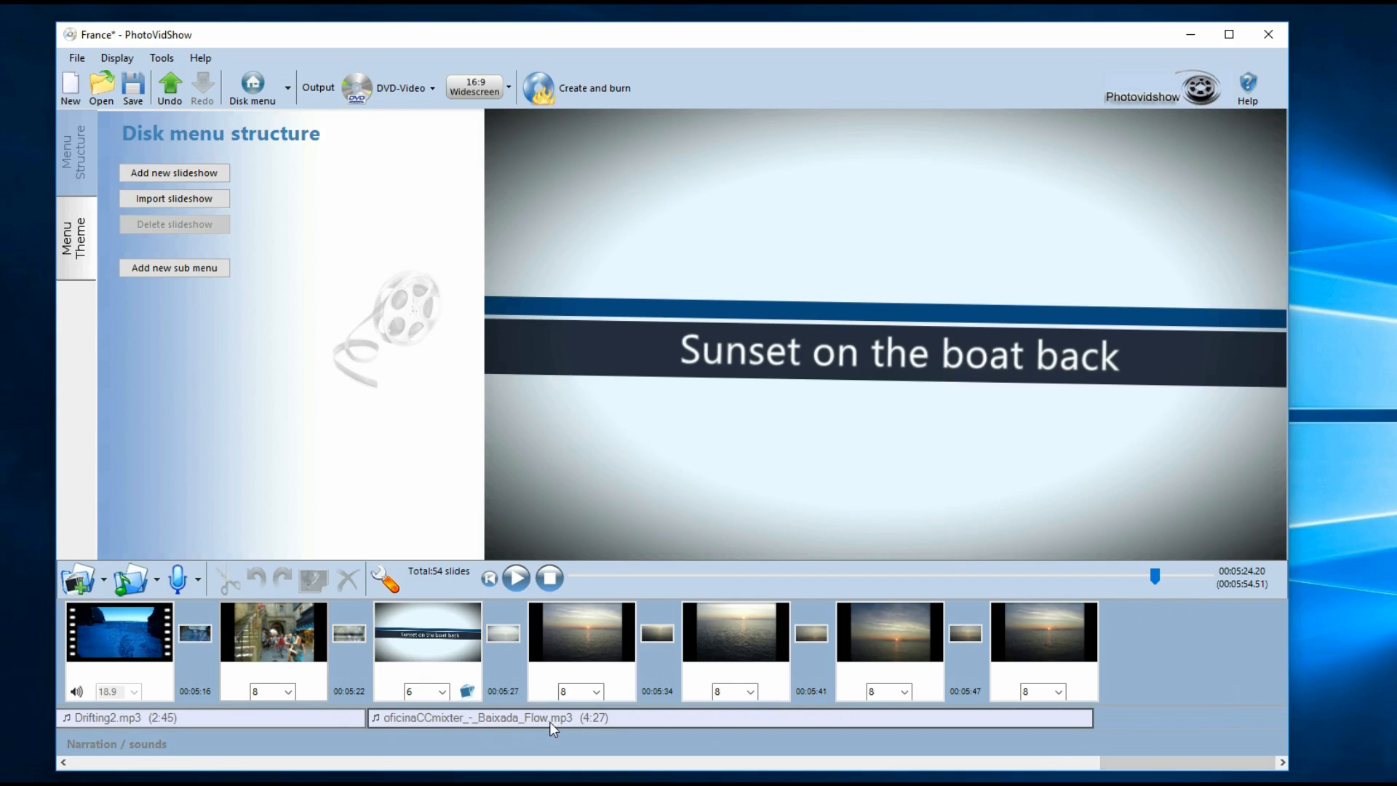
pyautogui.moveTo(1125, 764); pyautogui.dragTo(33, 776)
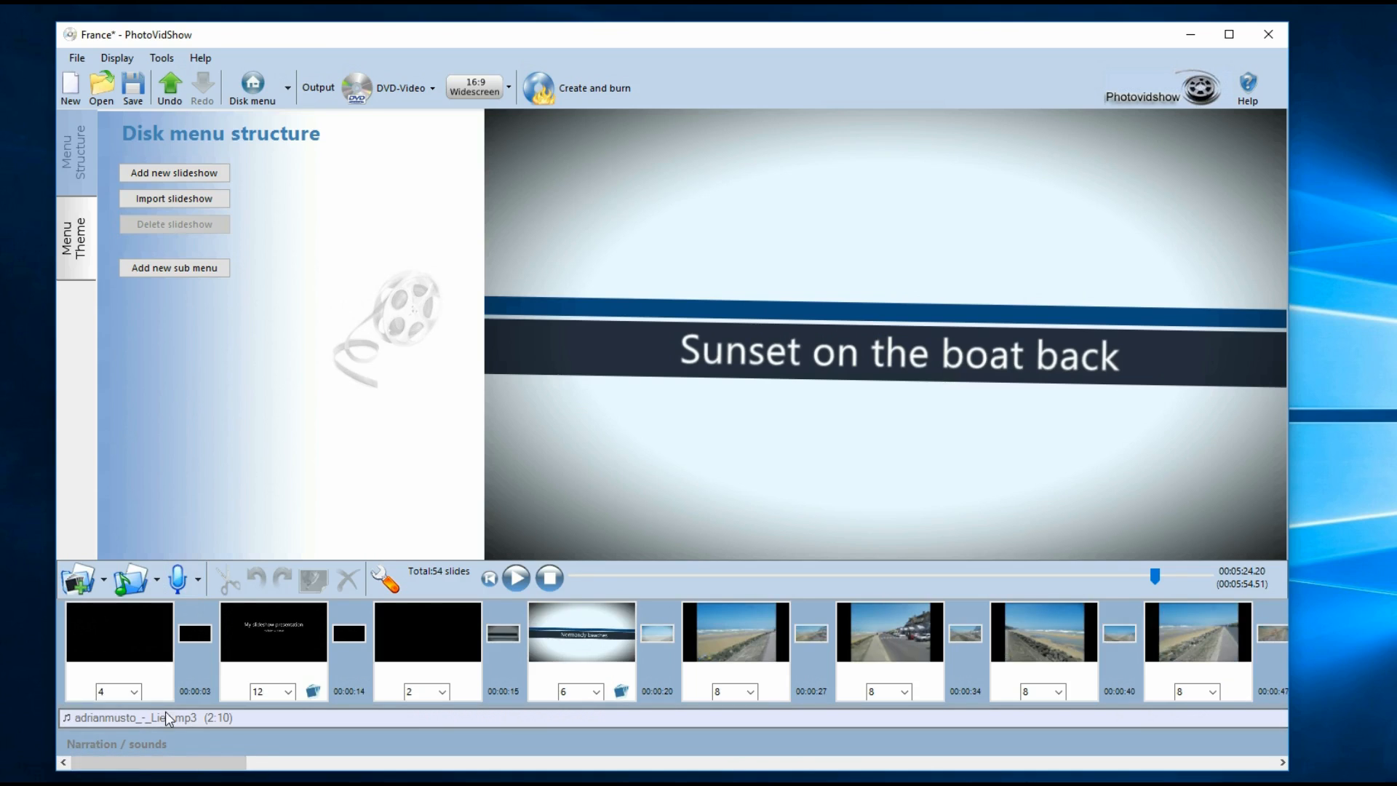
pyautogui.click(157, 580)
pyautogui.click(159, 605)
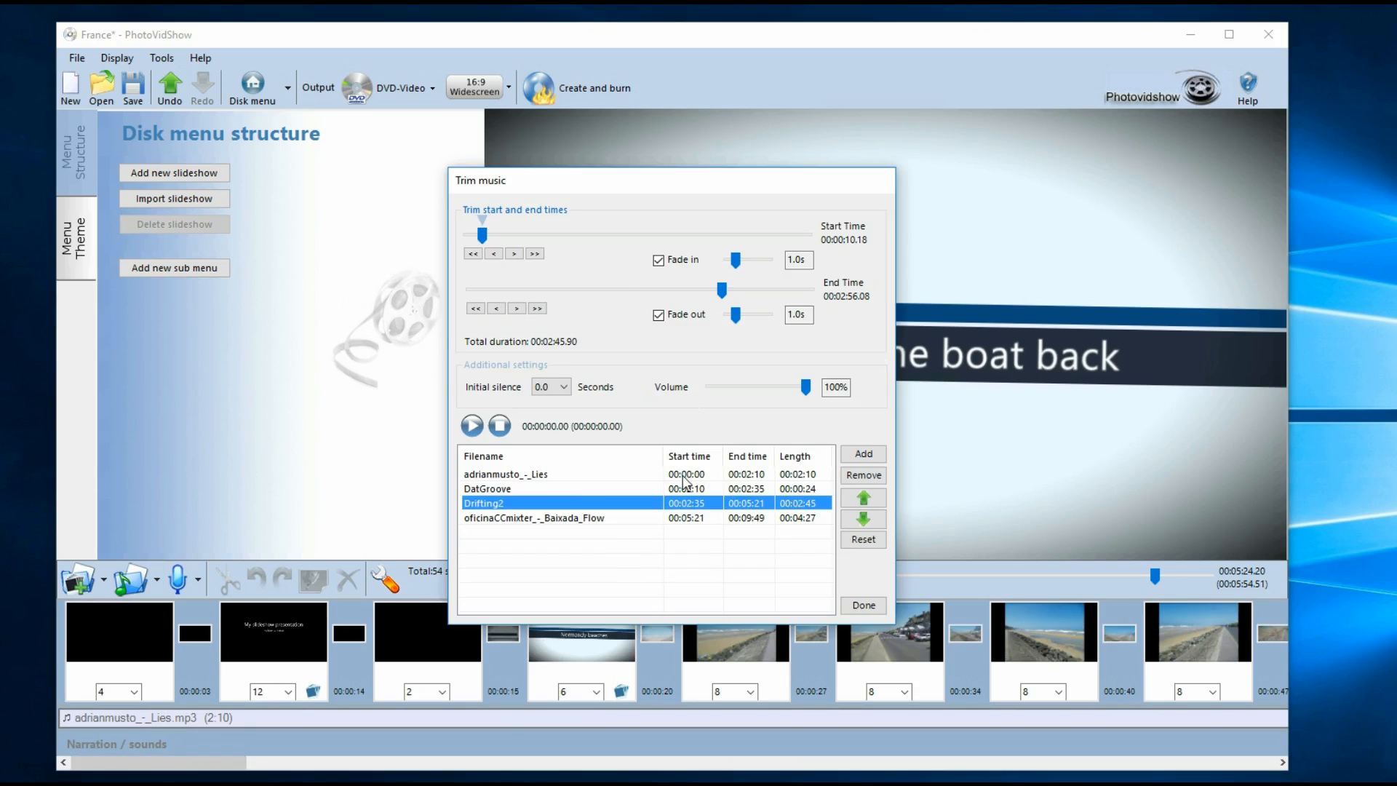
pyautogui.click(684, 476)
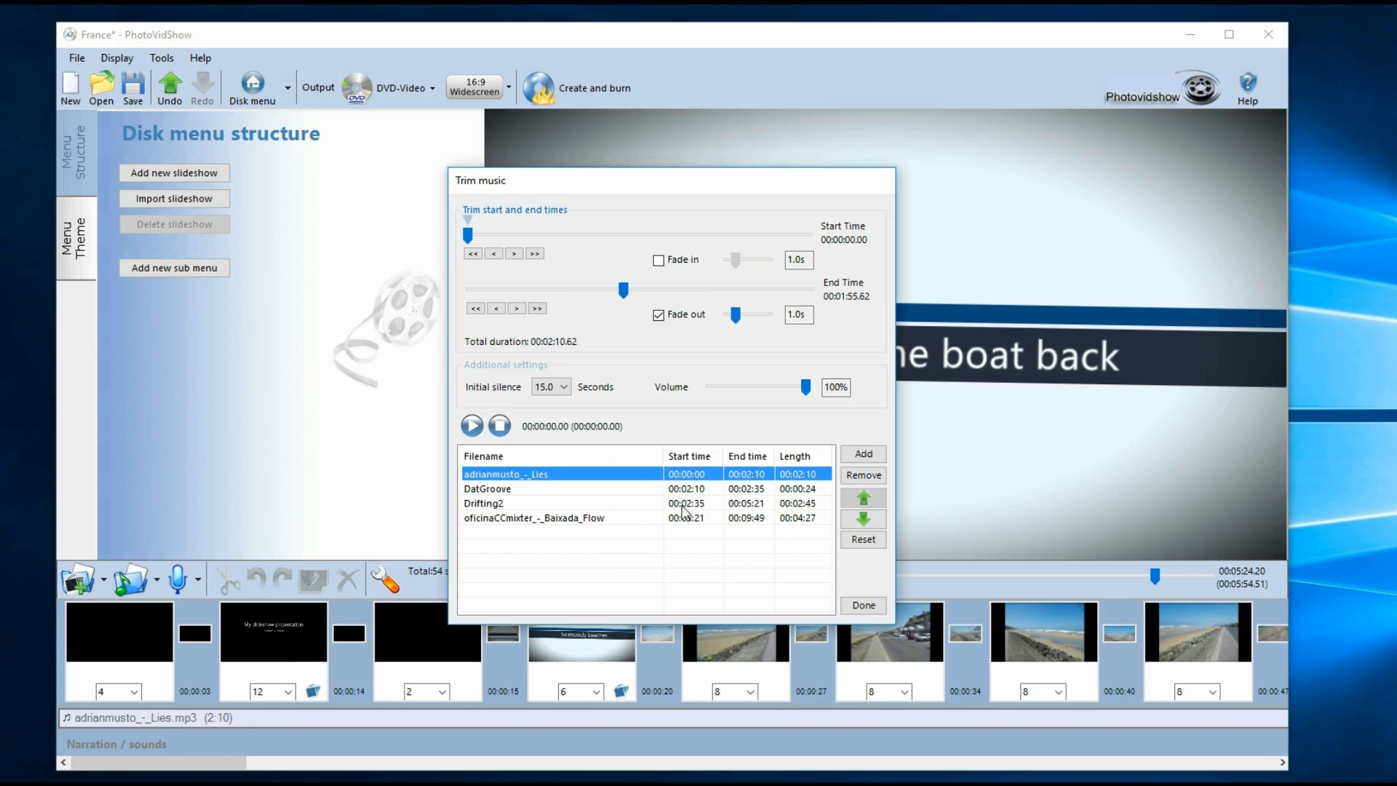
pyautogui.click(481, 521)
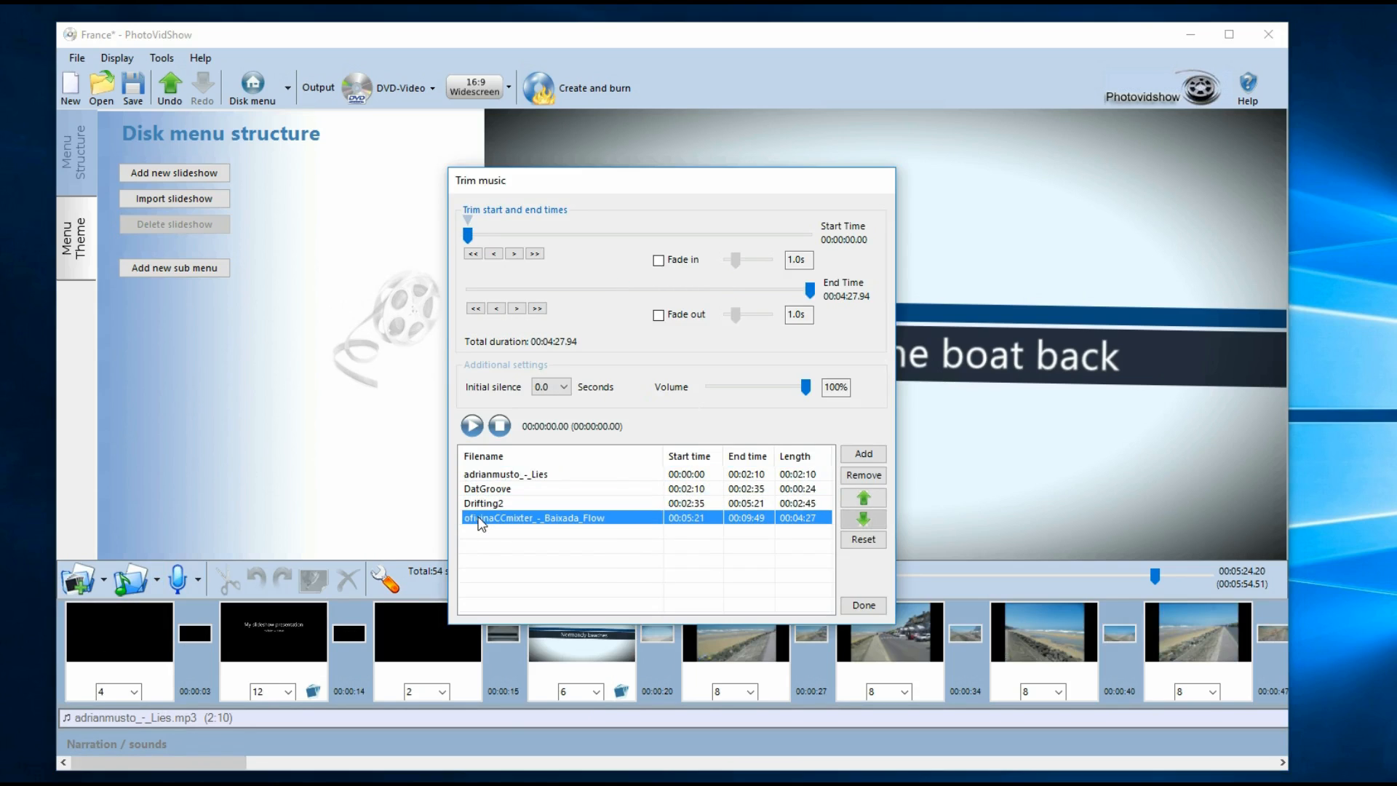
pyautogui.click(480, 504)
pyautogui.click(480, 519)
pyautogui.click(472, 477)
pyautogui.click(477, 489)
pyautogui.click(480, 503)
pyautogui.click(494, 517)
# - Compare the trim start and end times and the fade settings of each music track in the list
pyautogui.click(482, 479)
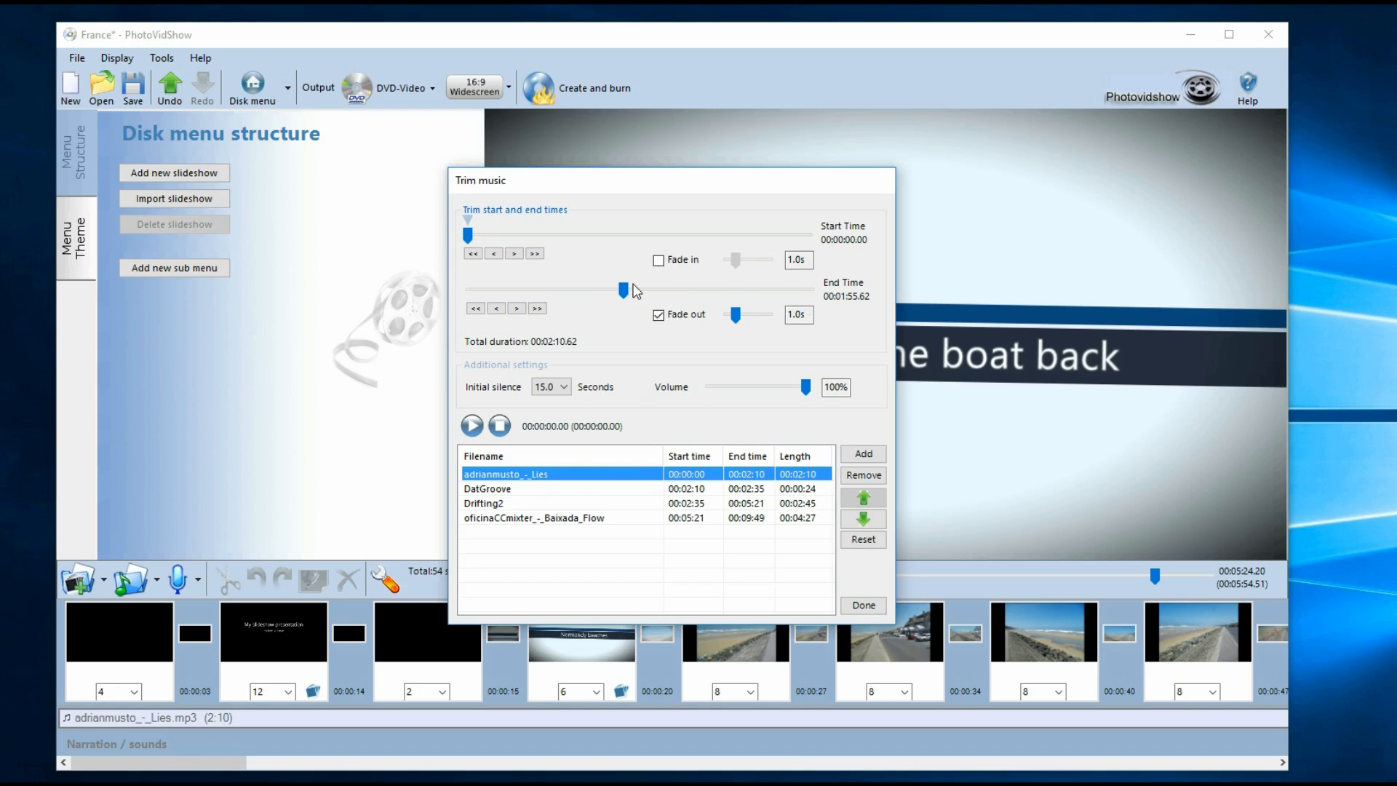
pyautogui.click(524, 487)
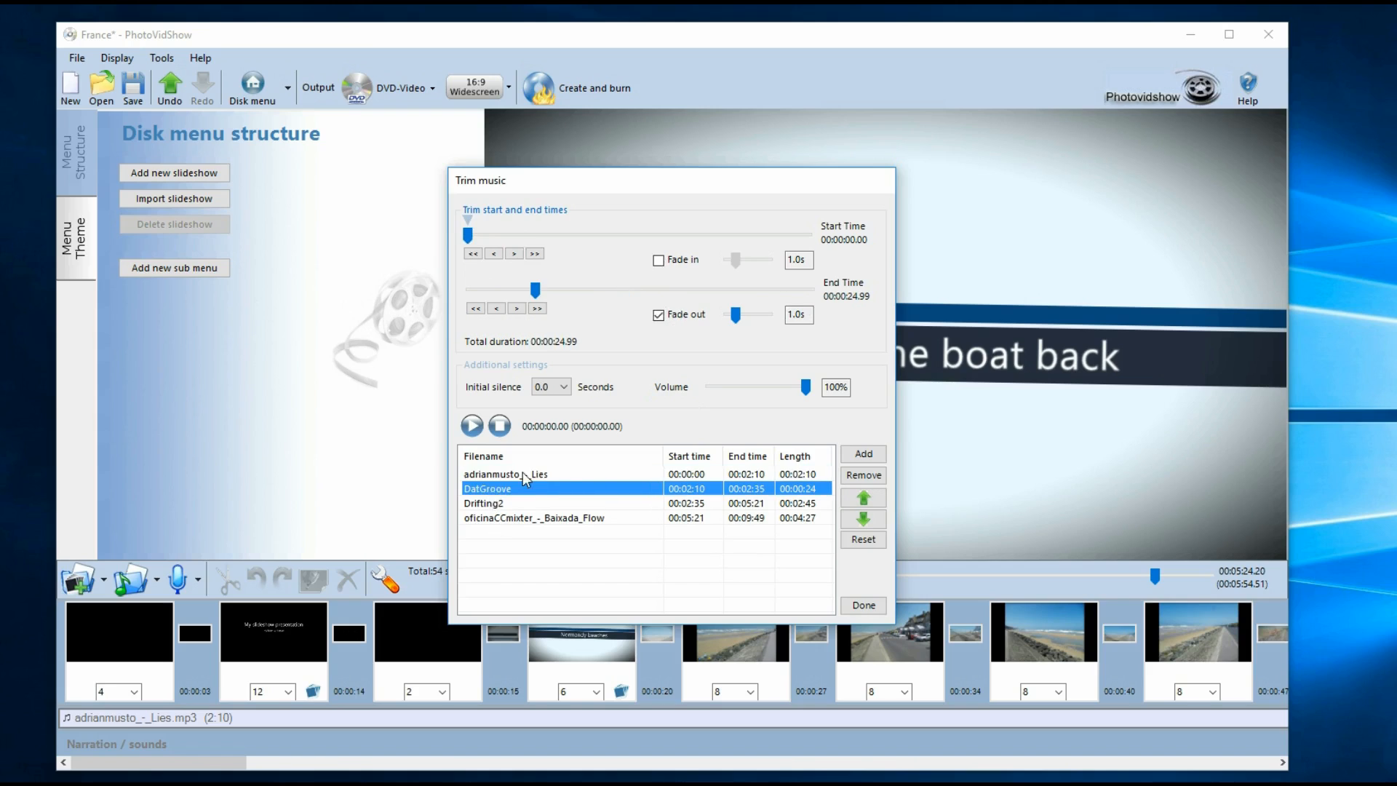
pyautogui.click(511, 503)
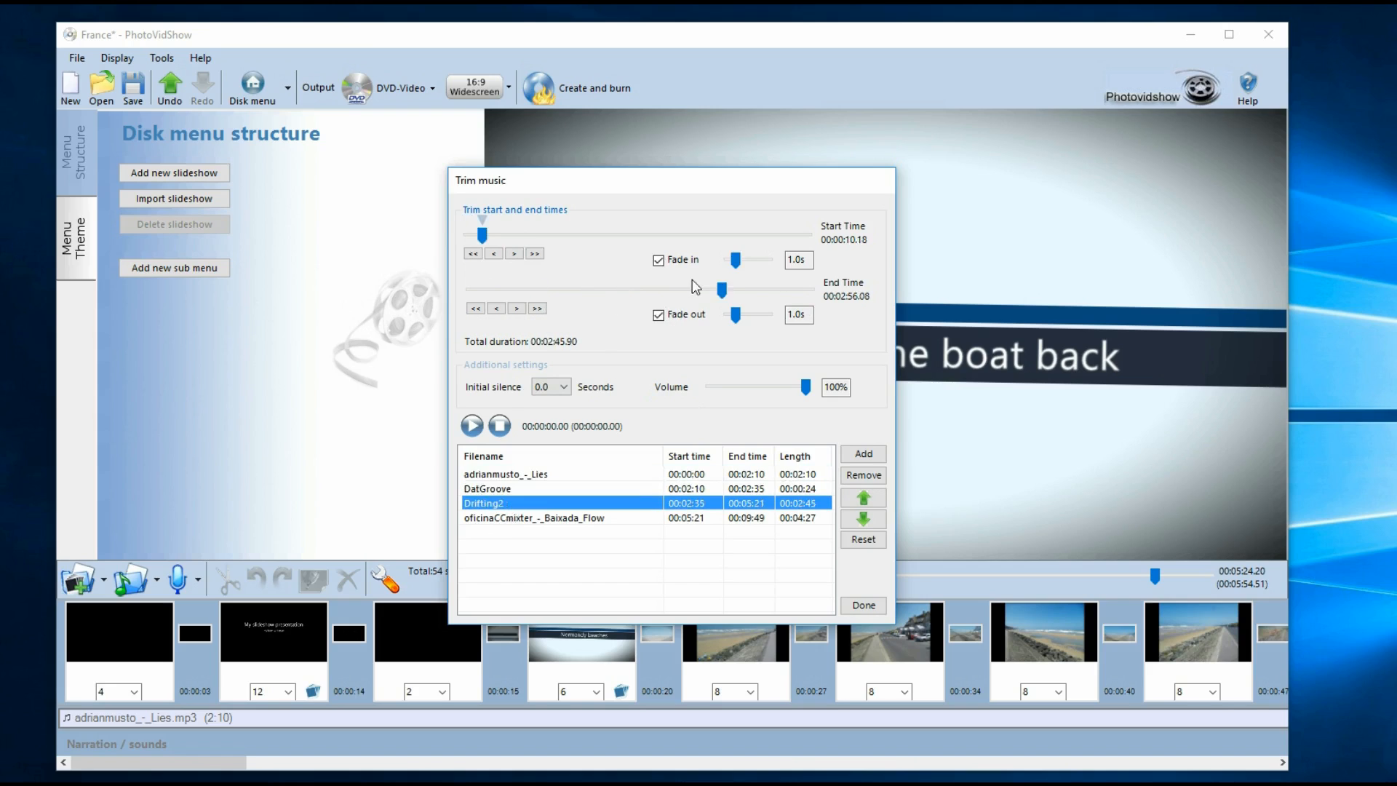
pyautogui.click(542, 518)
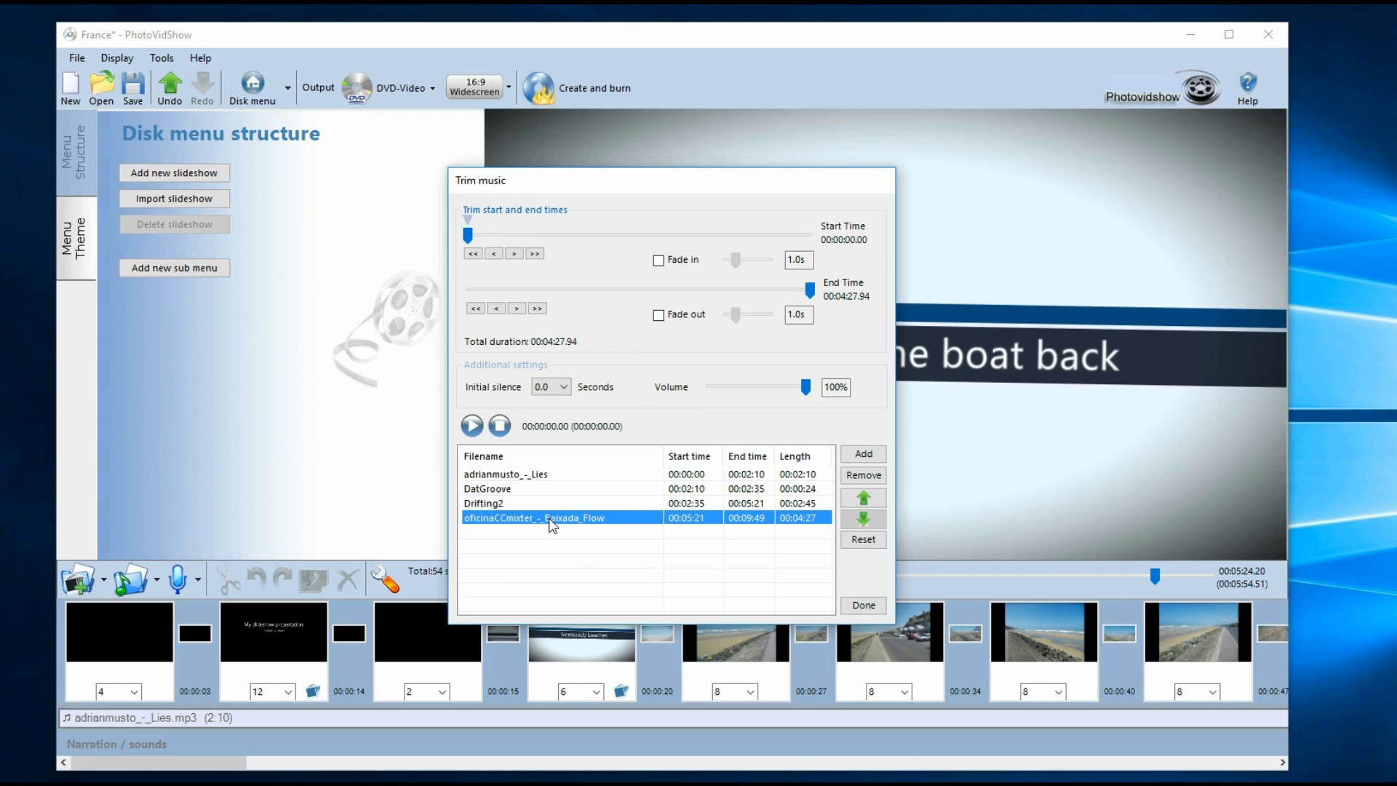
pyautogui.click(543, 503)
pyautogui.click(540, 488)
pyautogui.click(538, 474)
pyautogui.click(539, 502)
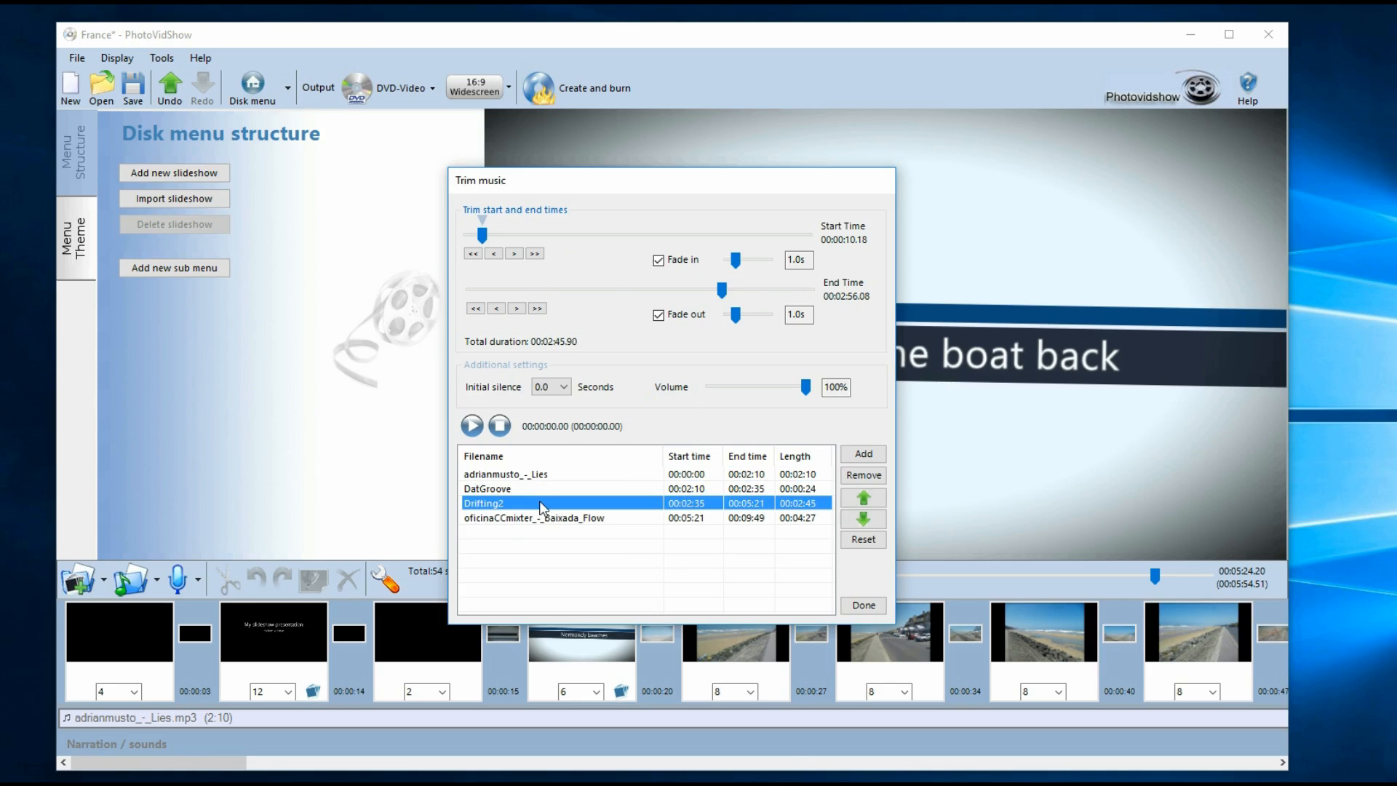
# - Review the trim settings of the oficinaCCmixter_-_Baixada_Flow and DatGroove tracks and close the music trim settings
pyautogui.click(605, 518)
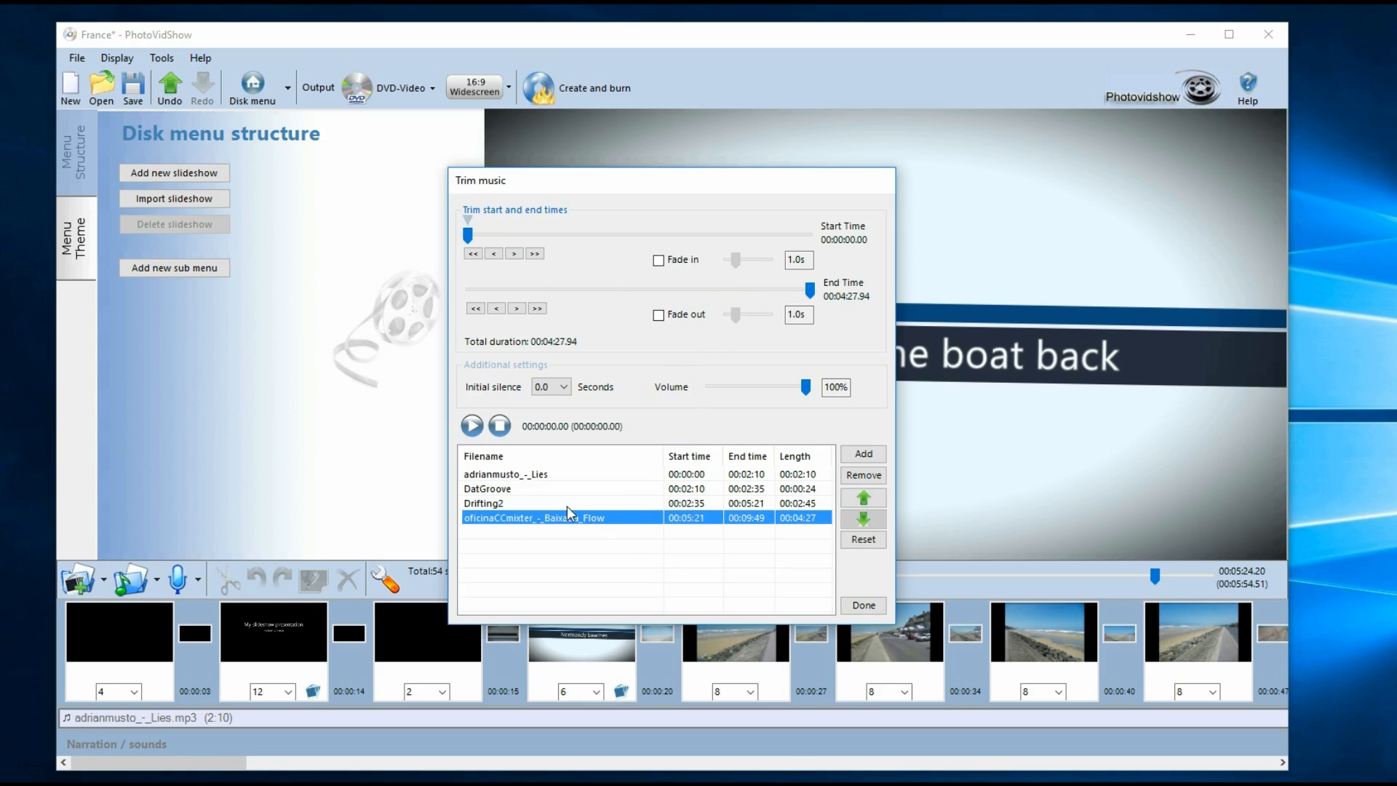
pyautogui.click(565, 490)
pyautogui.click(882, 604)
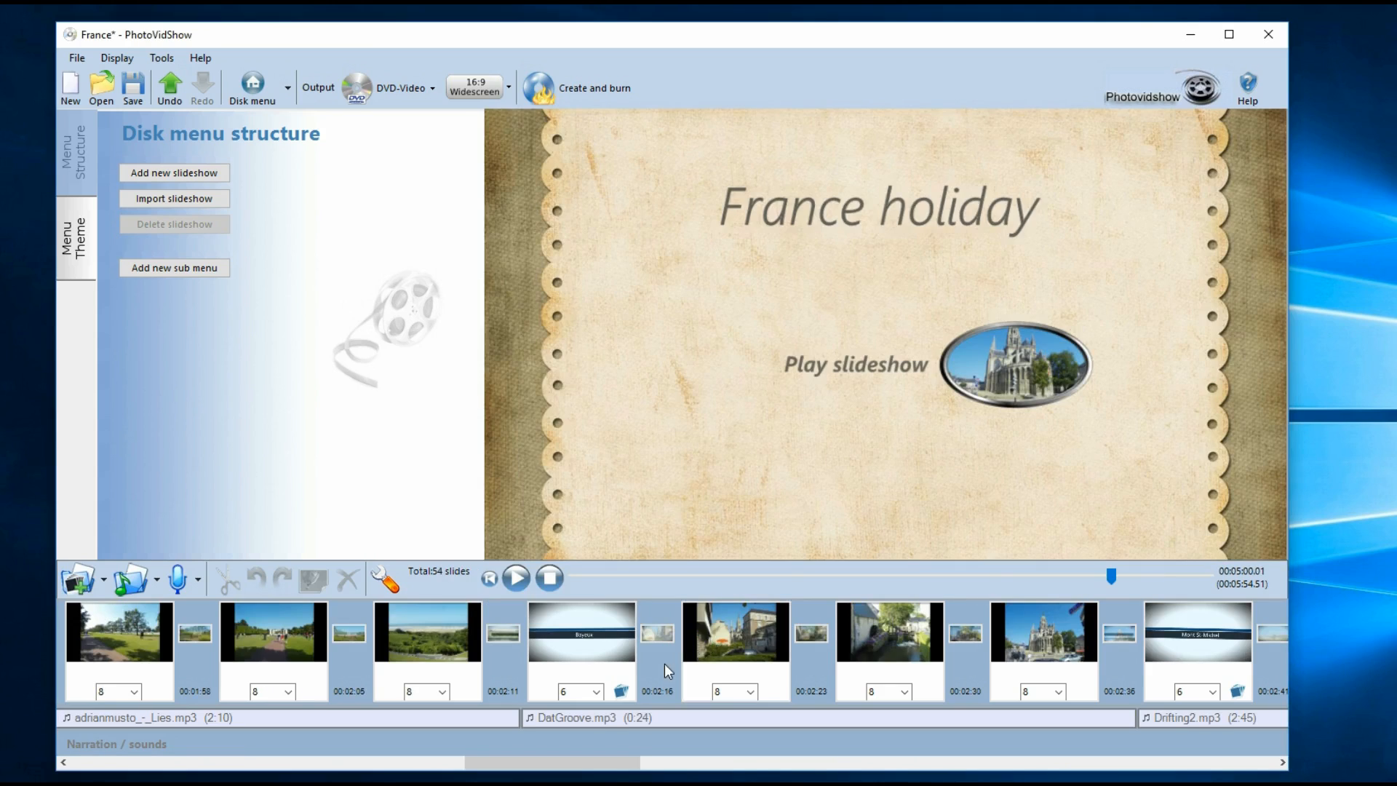
# - Play the sea video slide near the slideshow's end, and make it fade the background music by 100% while the video plays
pyautogui.moveTo(579, 762); pyautogui.dragTo(1132, 762)
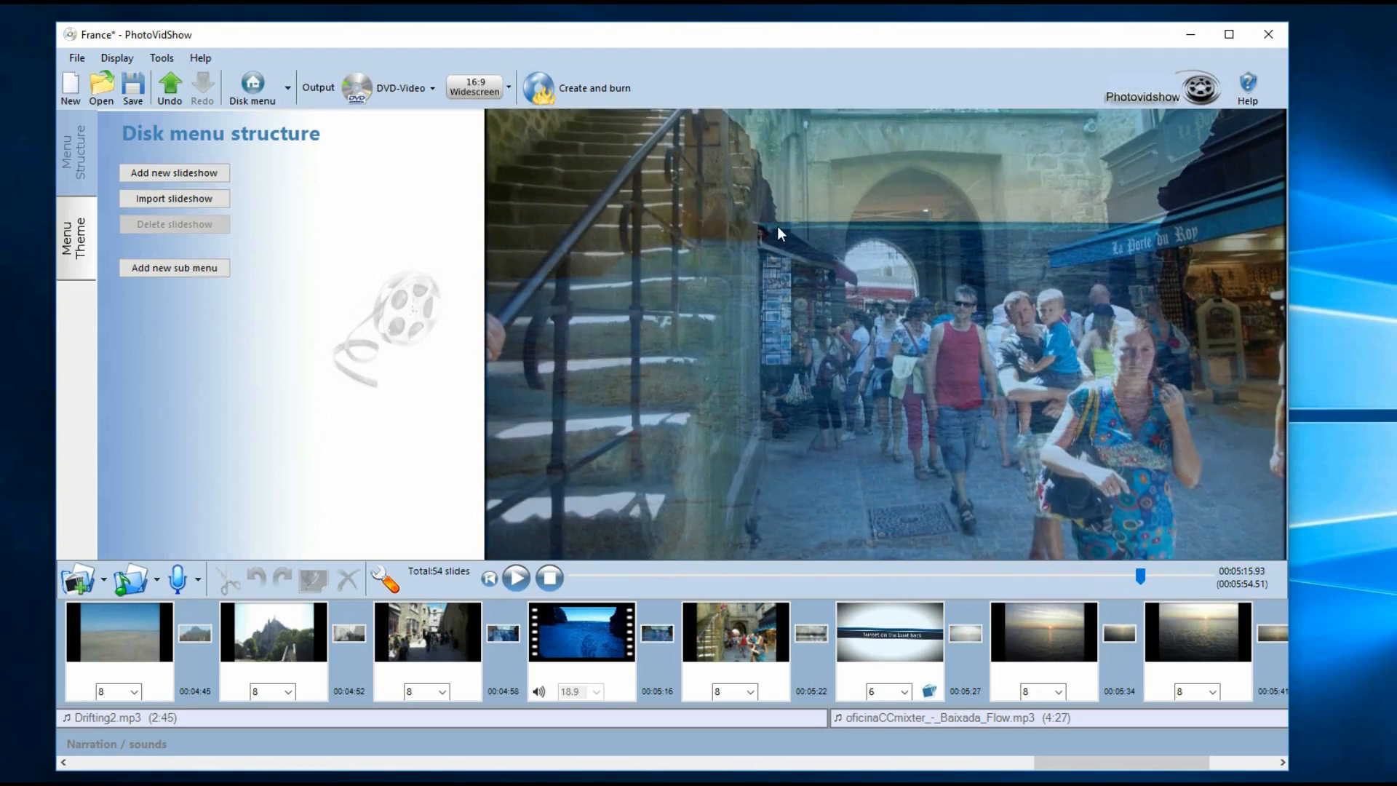
pyautogui.click(551, 575)
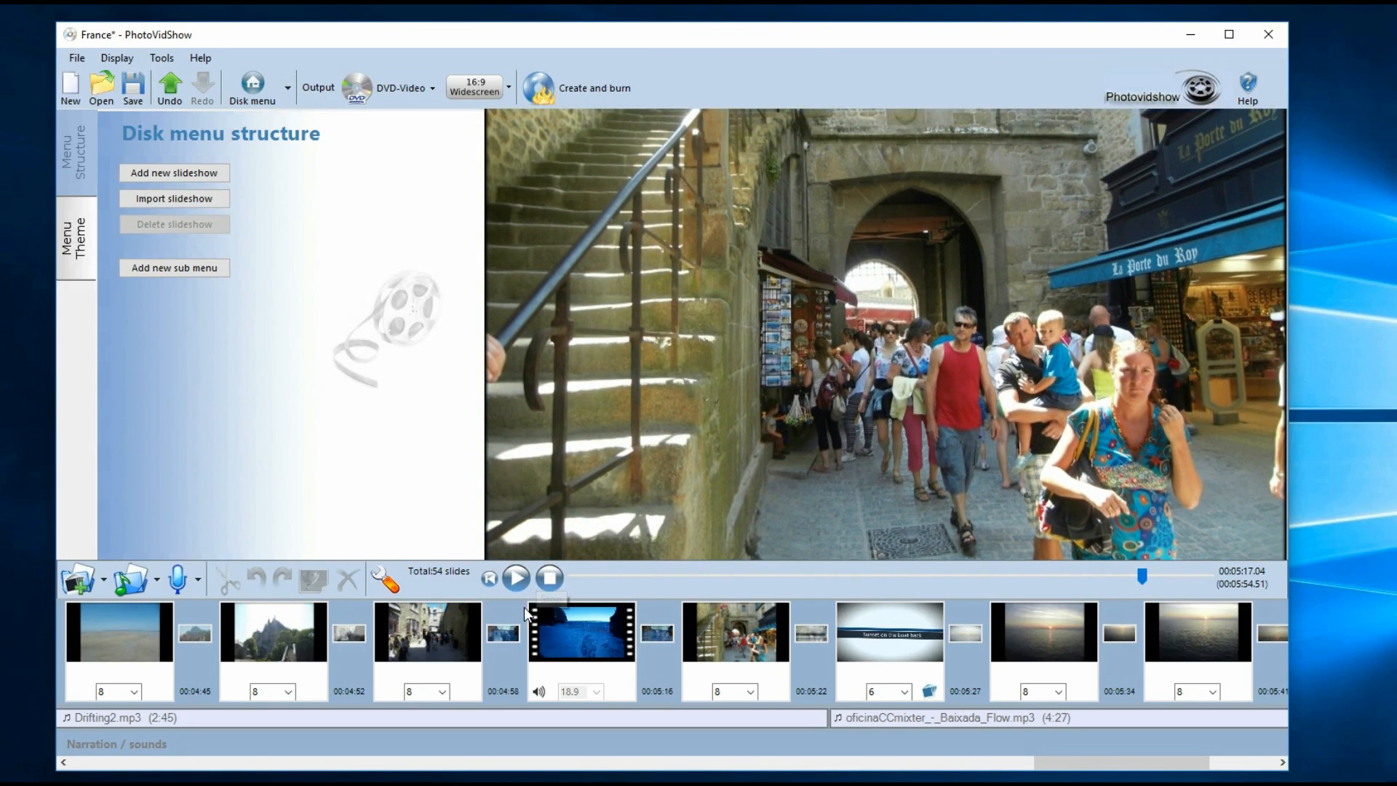
pyautogui.rightClick(572, 631)
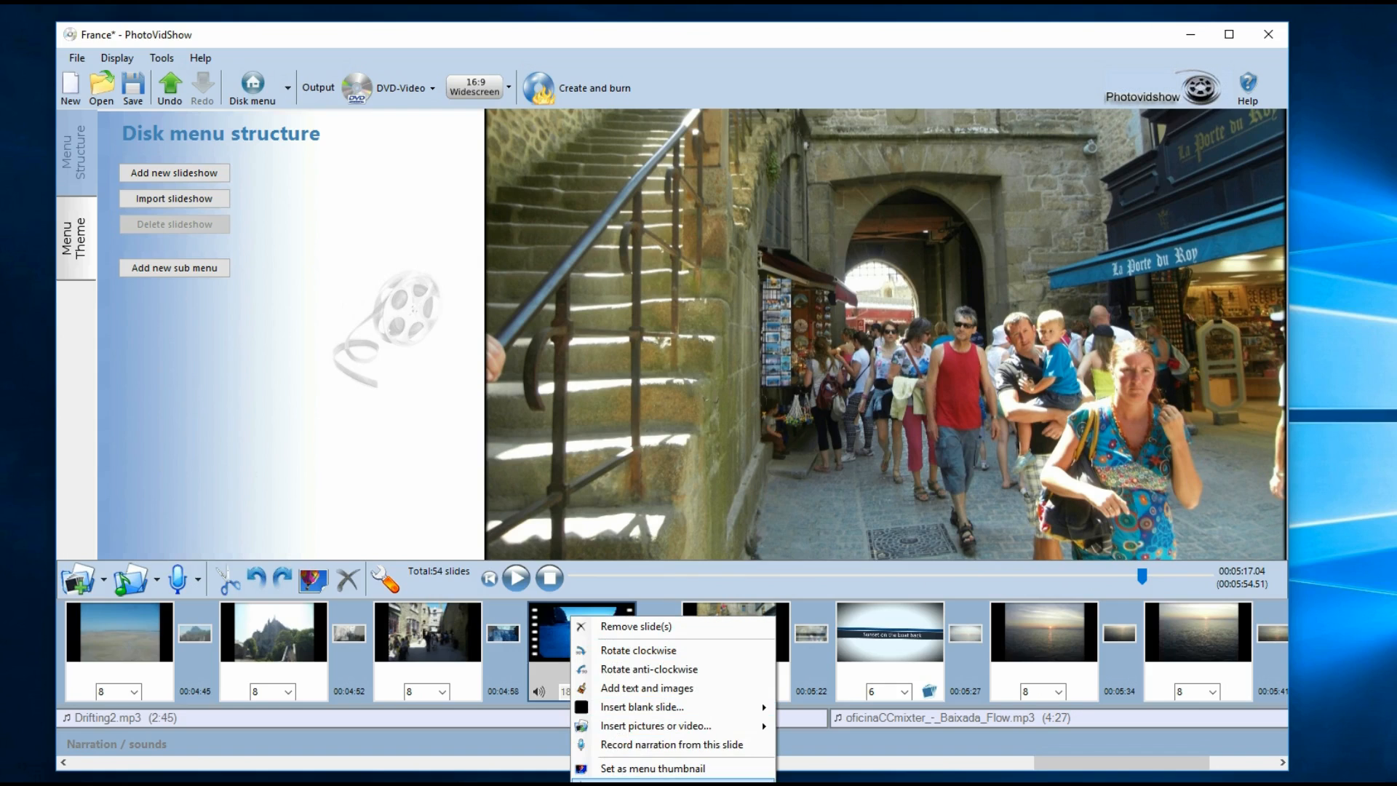
pyautogui.click(640, 783)
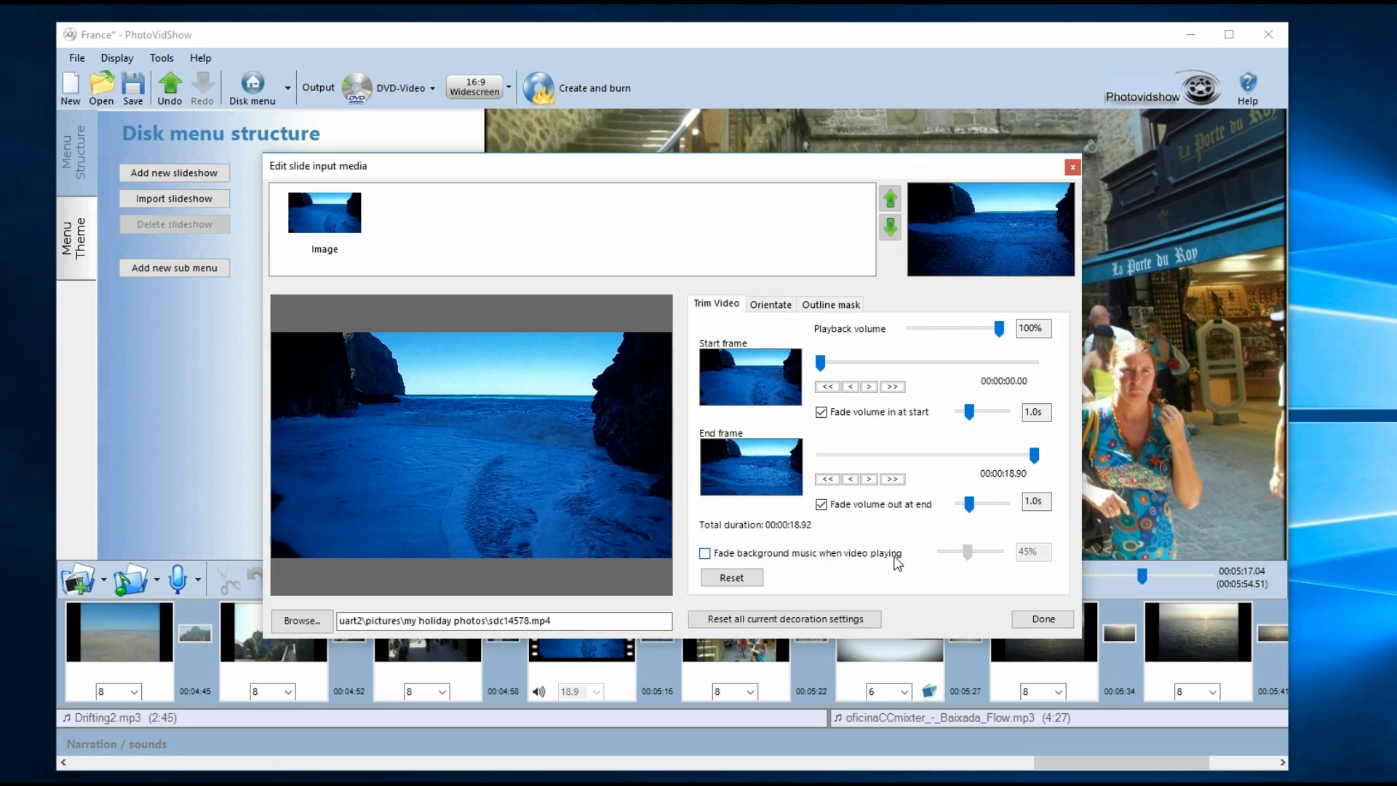
pyautogui.click(731, 555)
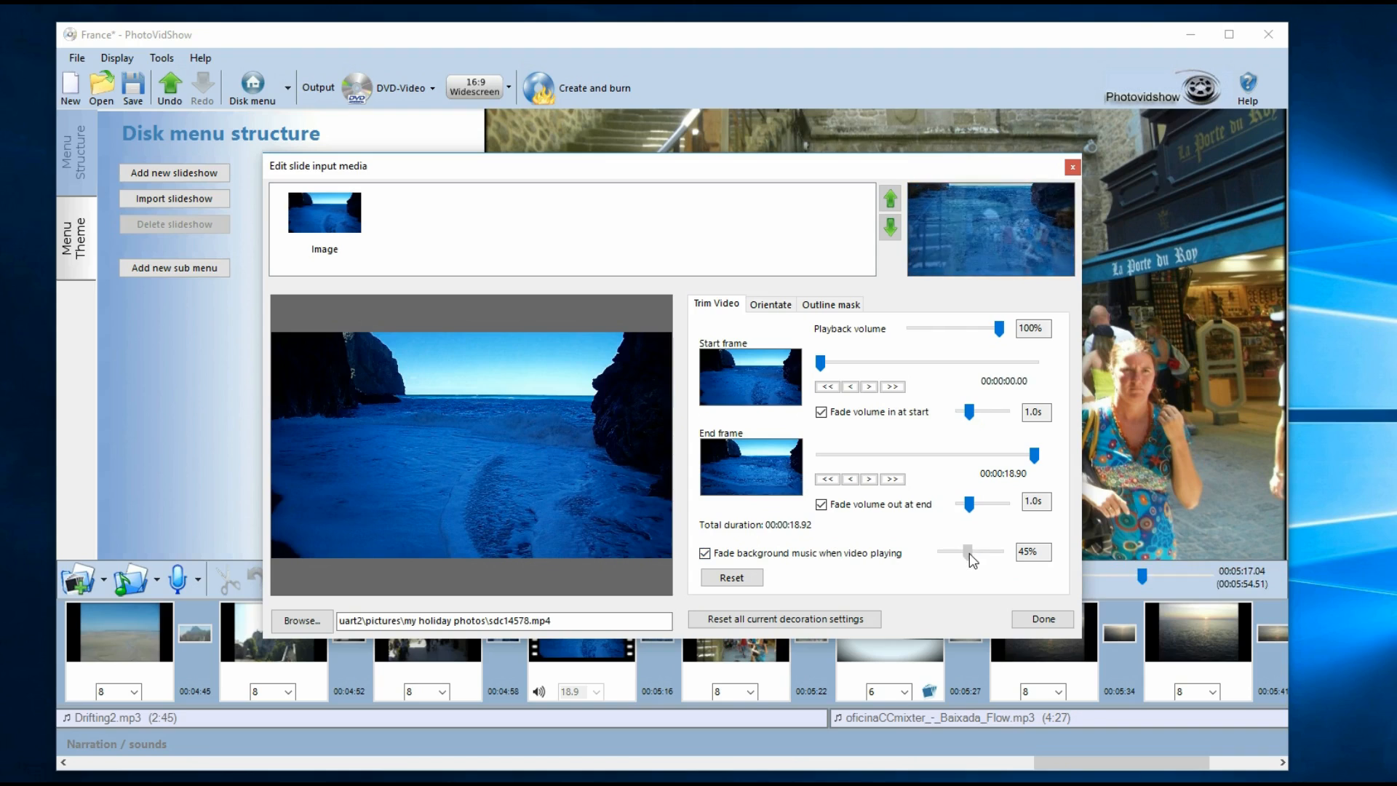
pyautogui.moveTo(970, 558); pyautogui.dragTo(1001, 559)
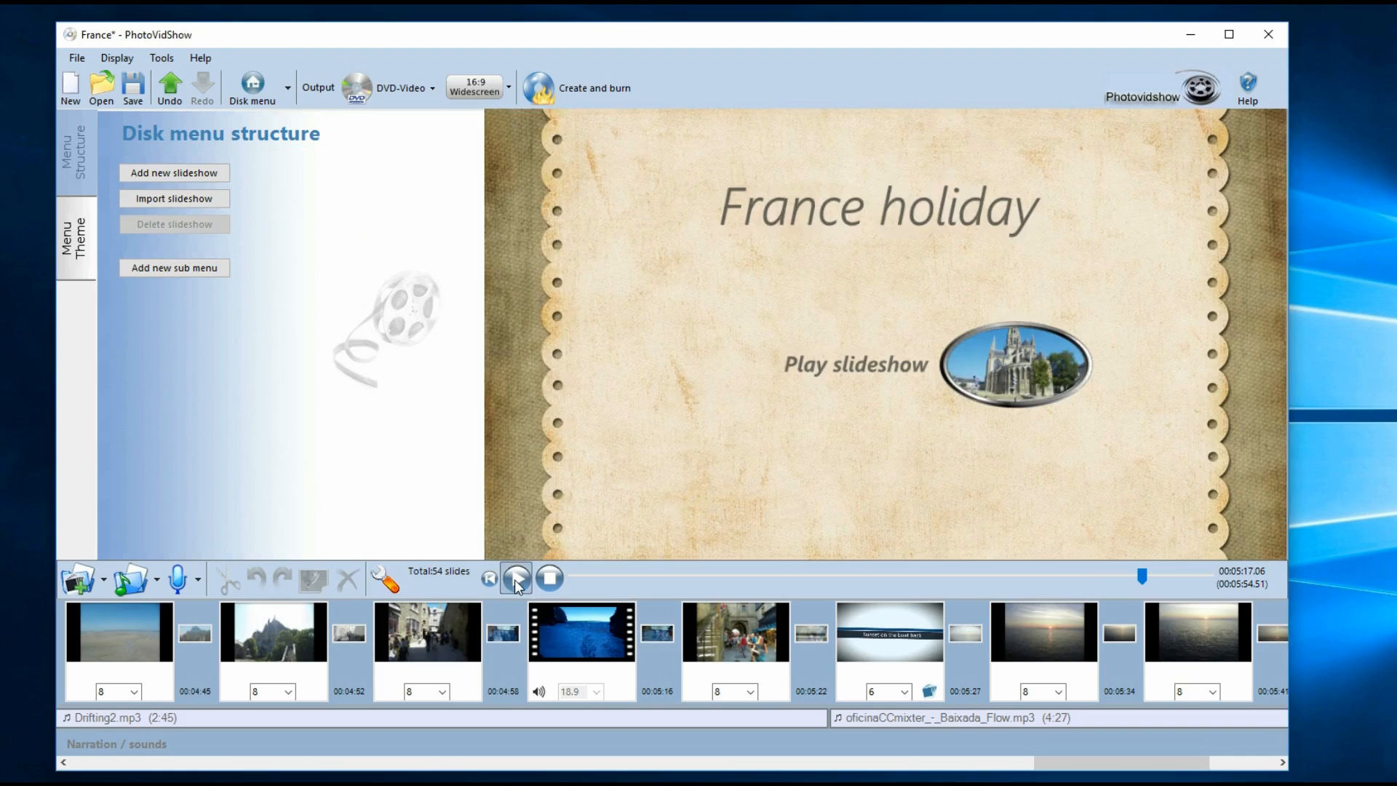
# - Play back the sea video slide and reduce its background music fade to 58%
pyautogui.click(517, 578)
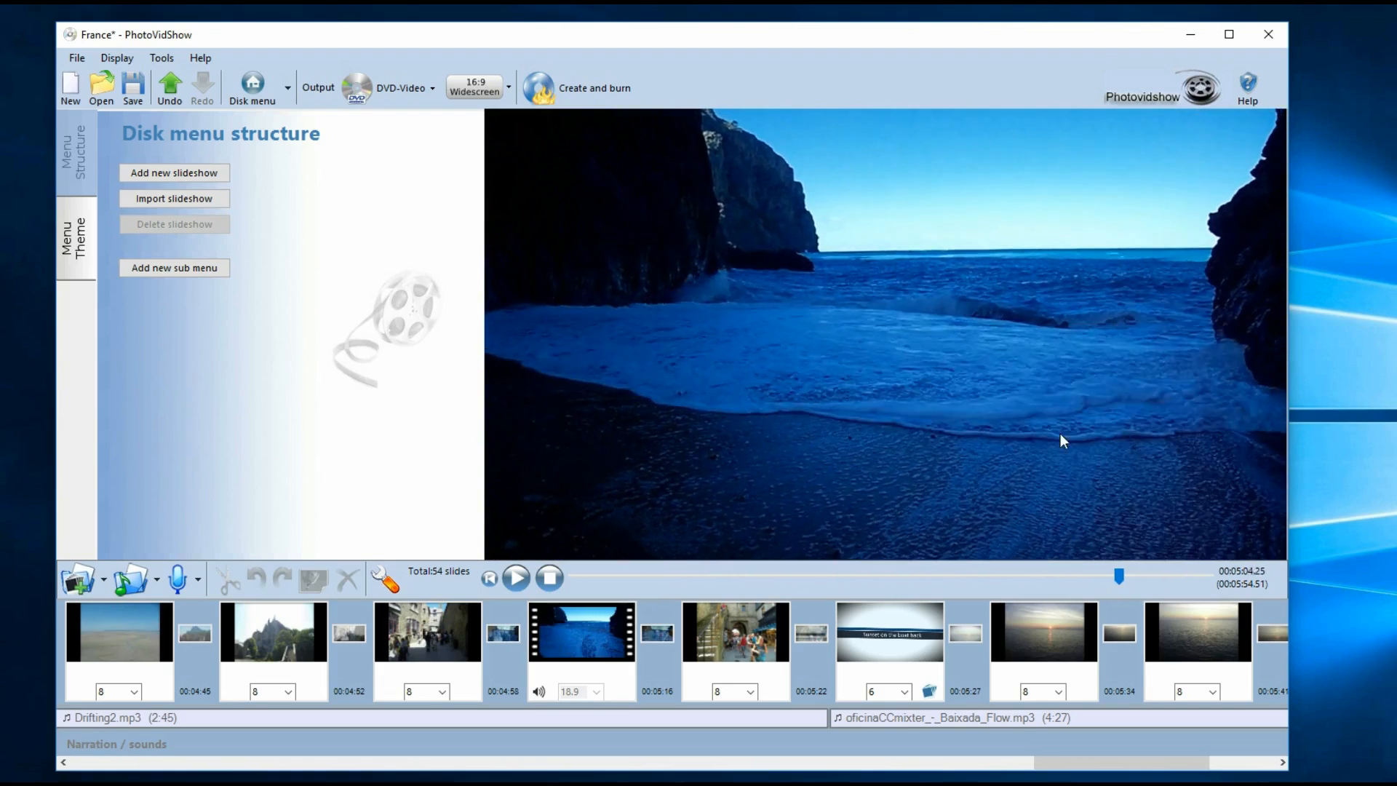
pyautogui.click(563, 574)
pyautogui.rightClick(572, 618)
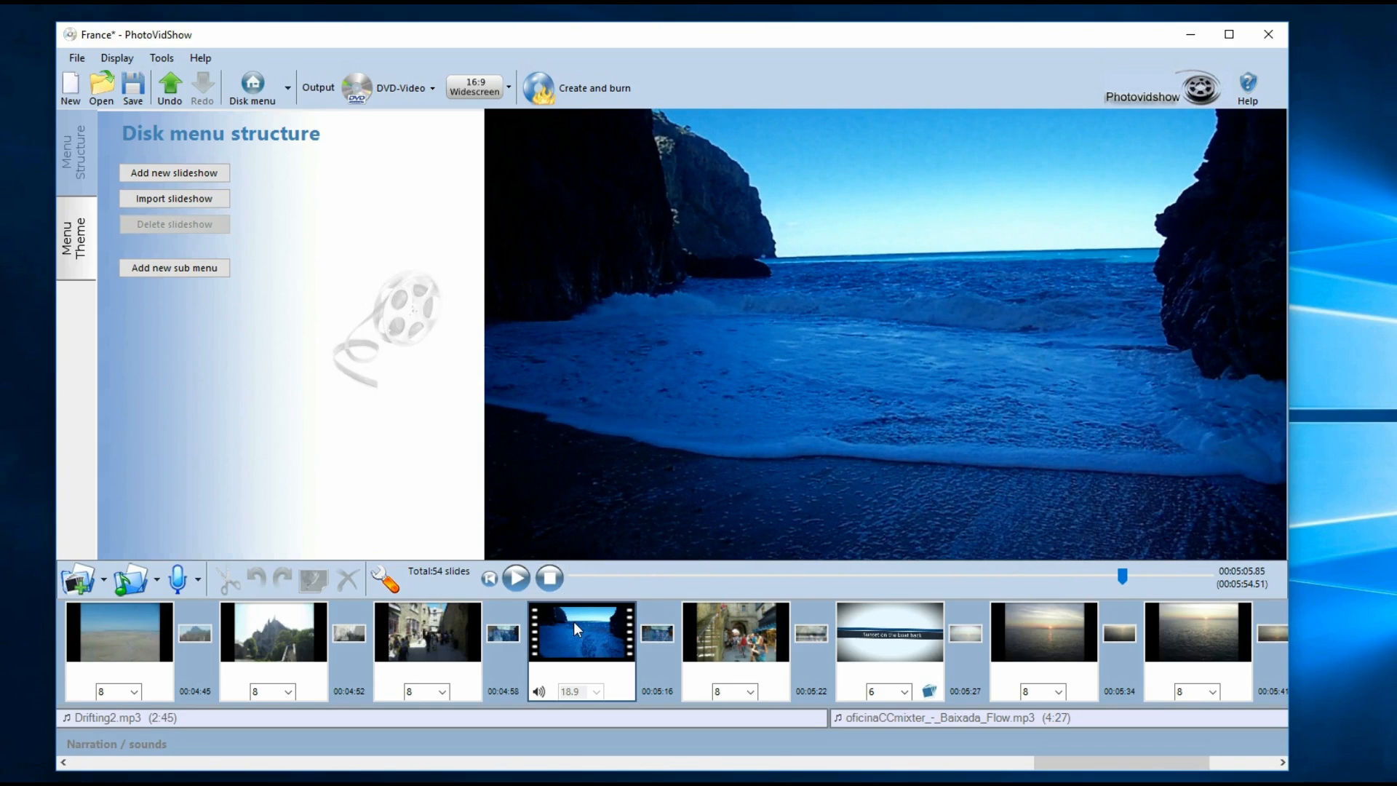
pyautogui.click(677, 773)
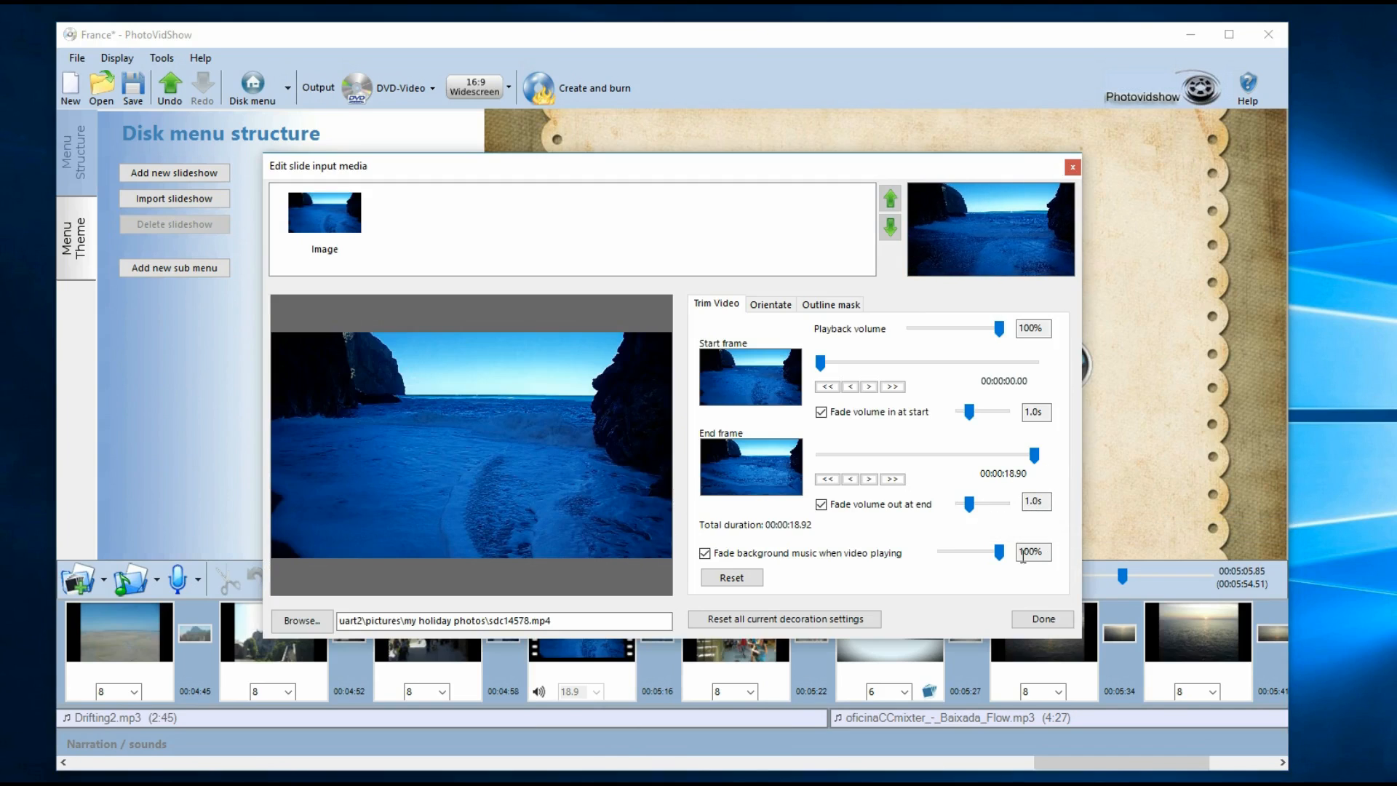
pyautogui.moveTo(999, 551); pyautogui.dragTo(977, 555)
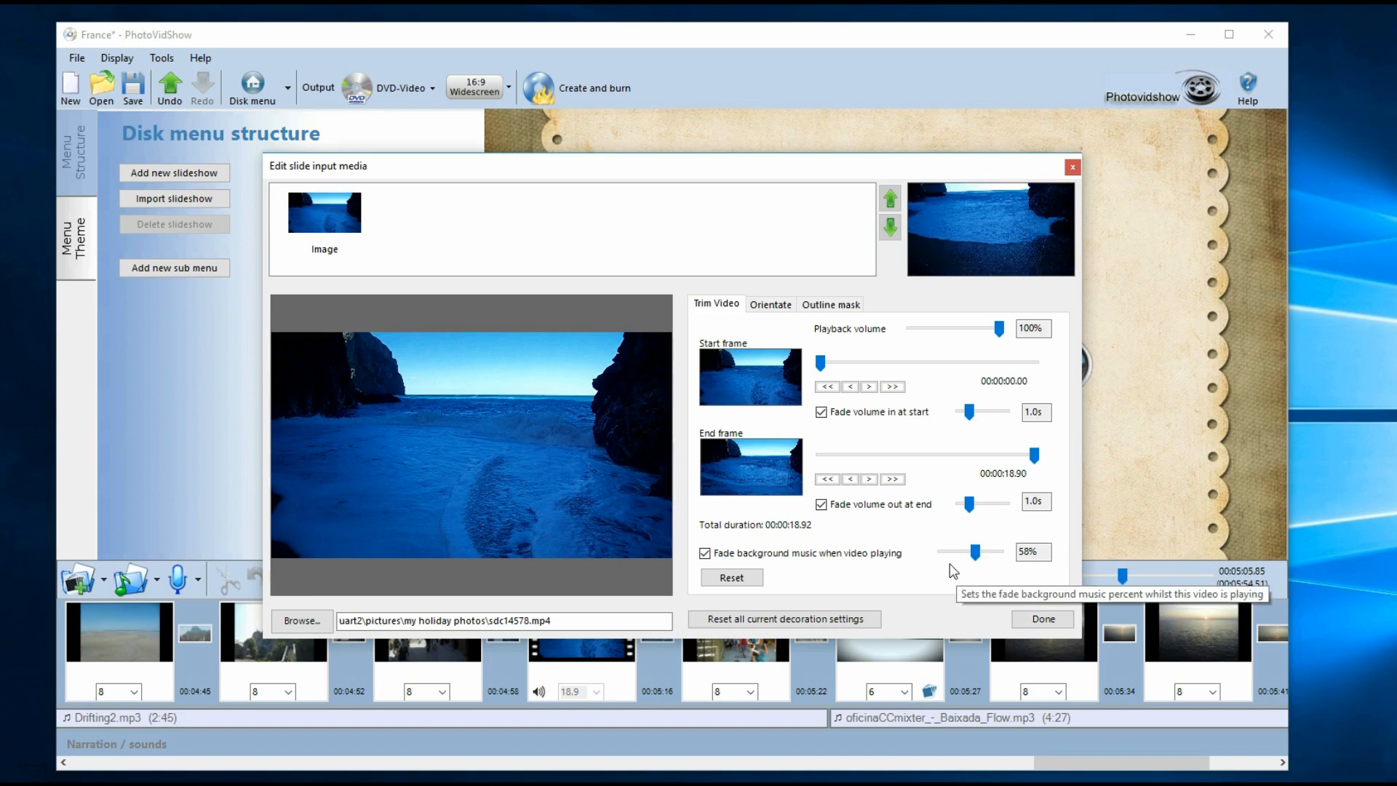
pyautogui.click(1045, 620)
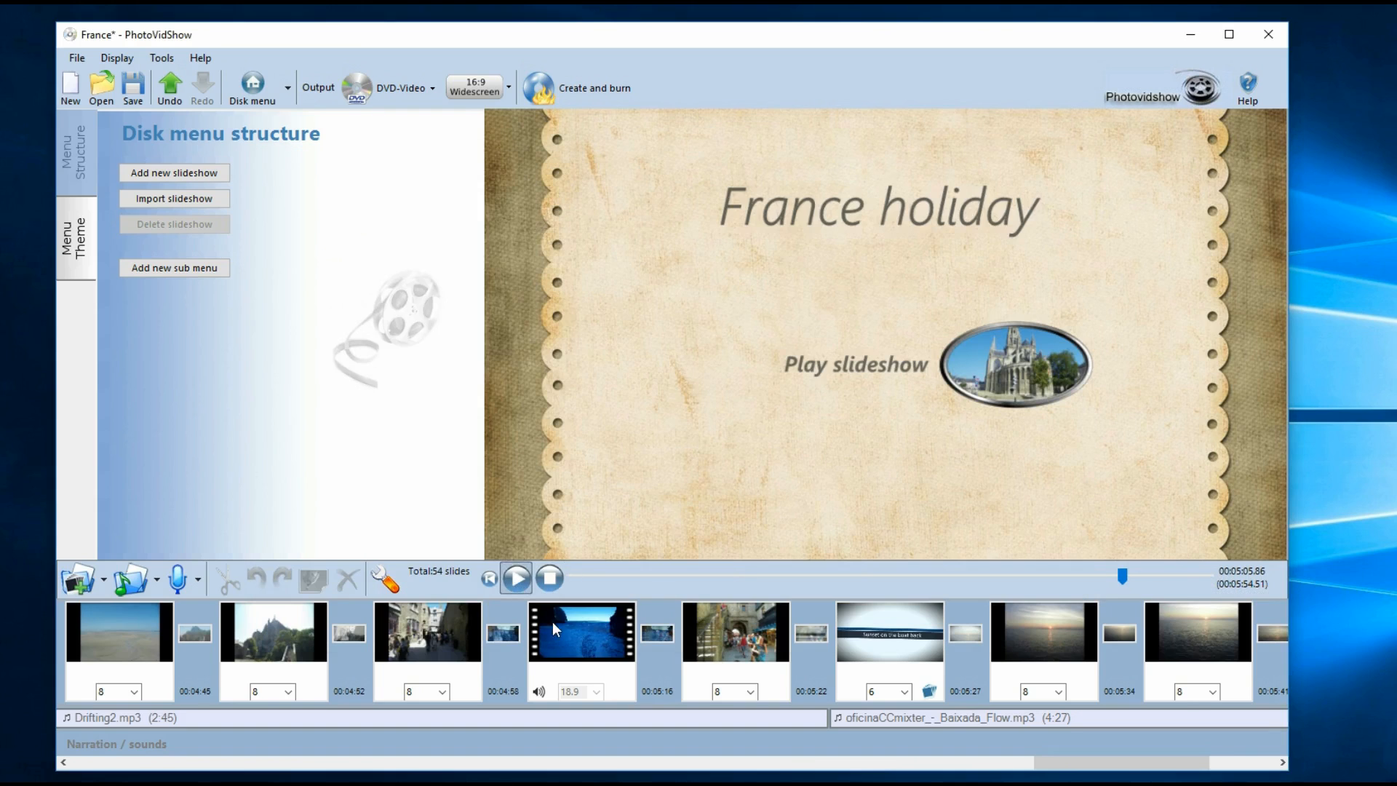
# - Play the sea video slide again to check the mix of video sound and reduced background music
pyautogui.click(566, 626)
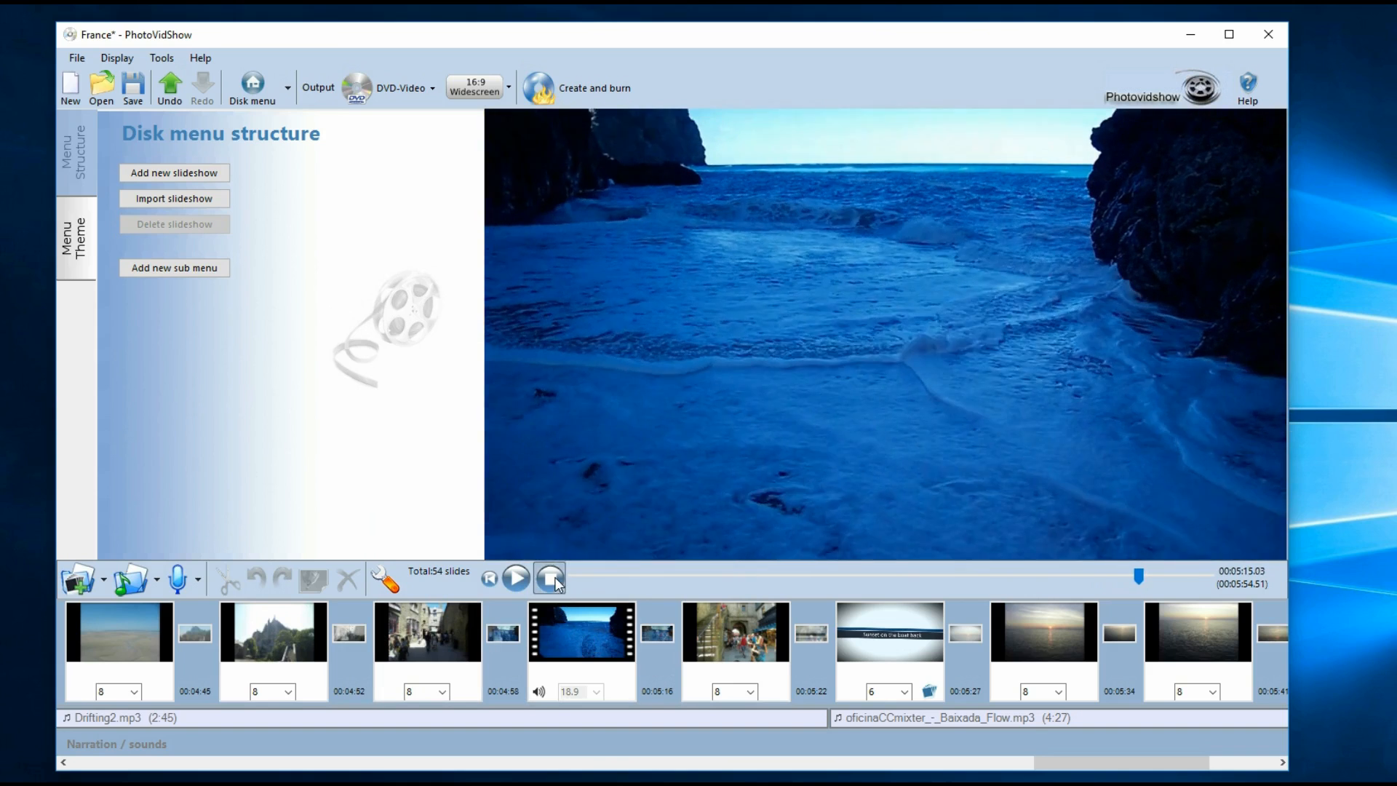
pyautogui.click(556, 579)
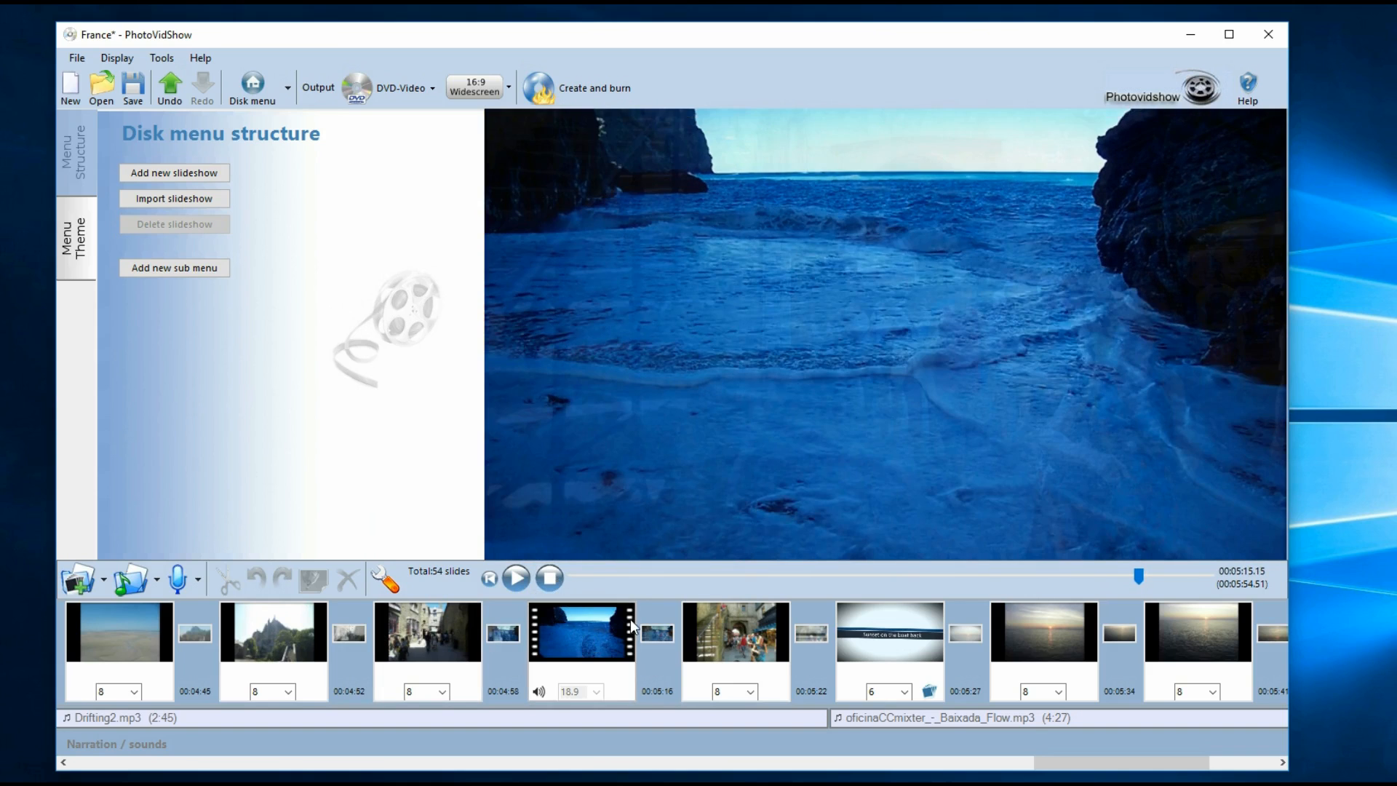
pyautogui.moveTo(1059, 762); pyautogui.dragTo(1134, 776)
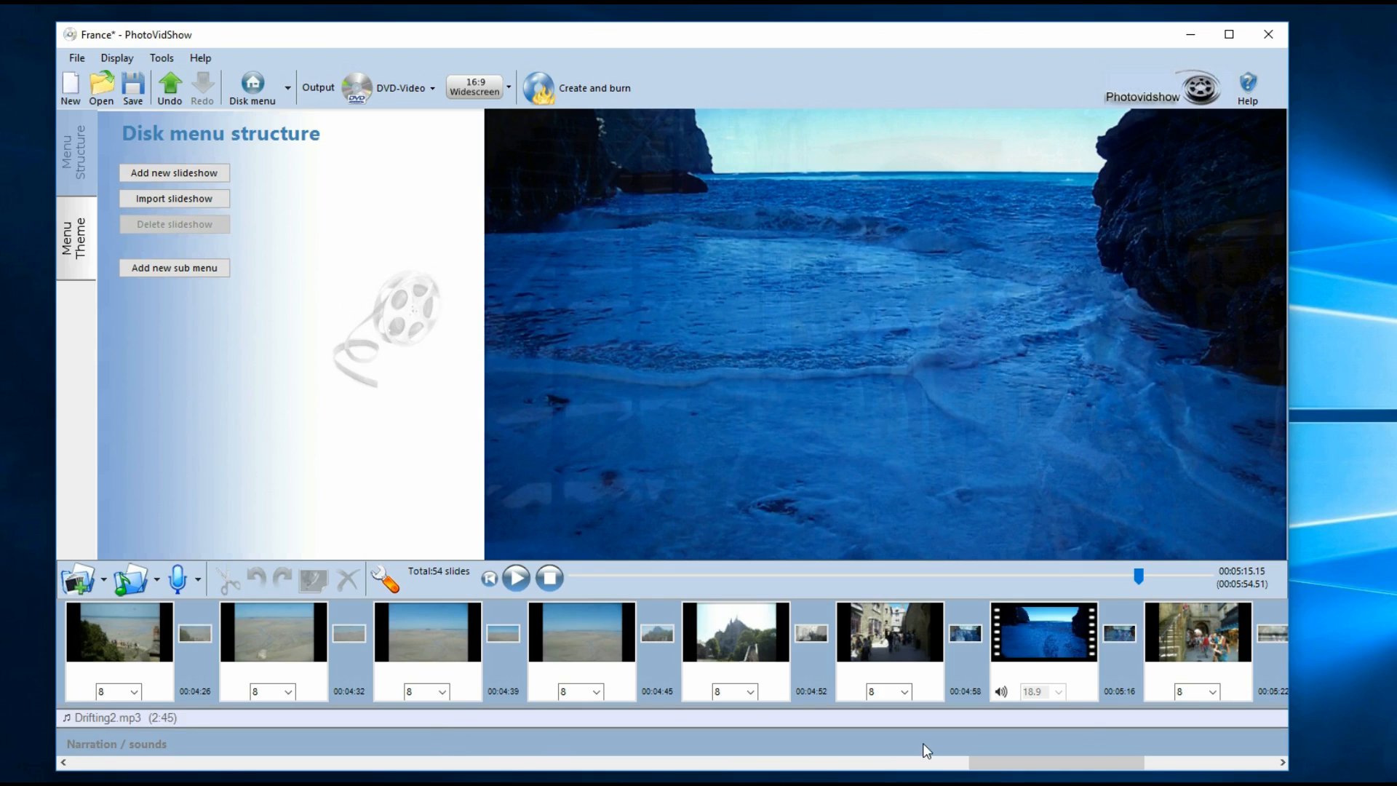
pyautogui.moveTo(1082, 761)
pyautogui.mouseDown()
pyautogui.moveTo(899, 763)
pyautogui.moveTo(1092, 760)
pyautogui.mouseUp()
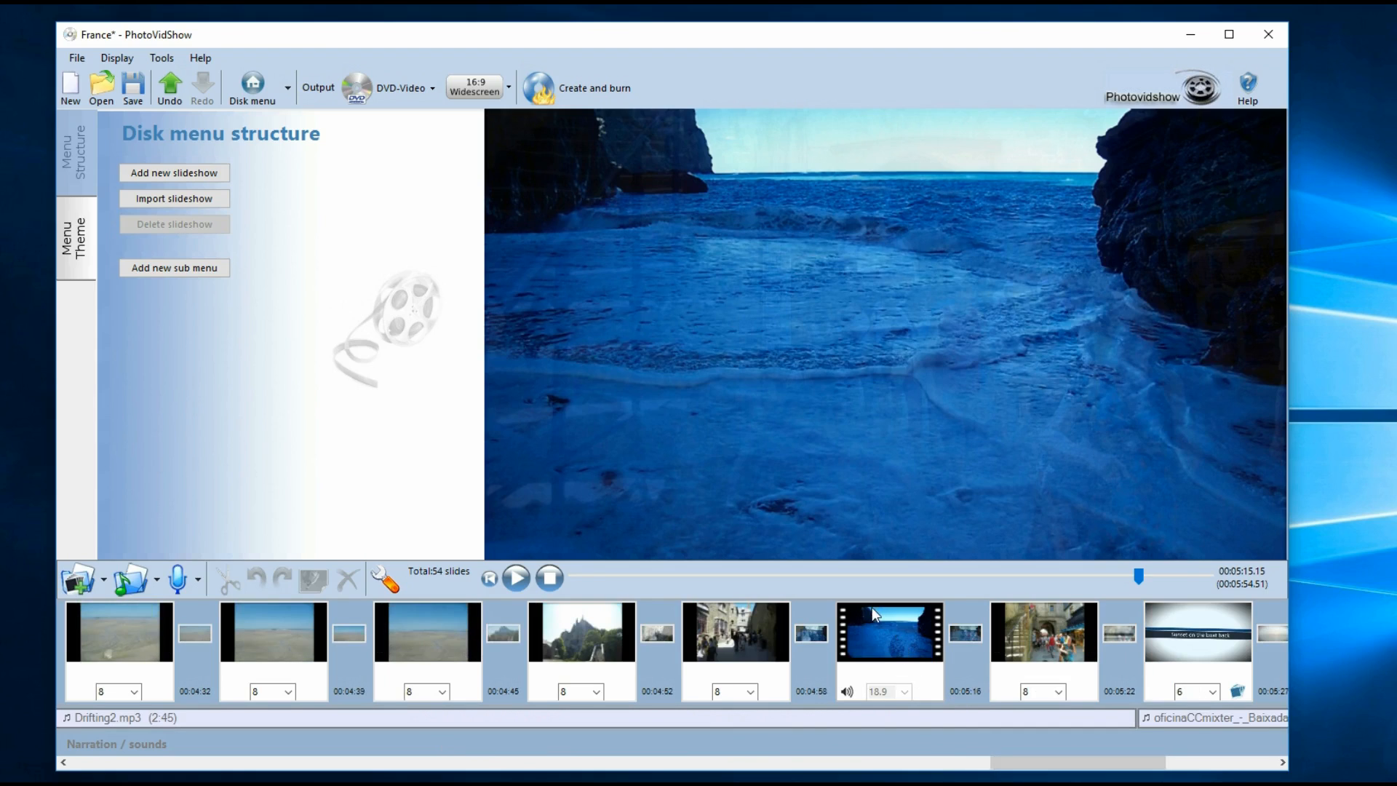
pyautogui.click(871, 629)
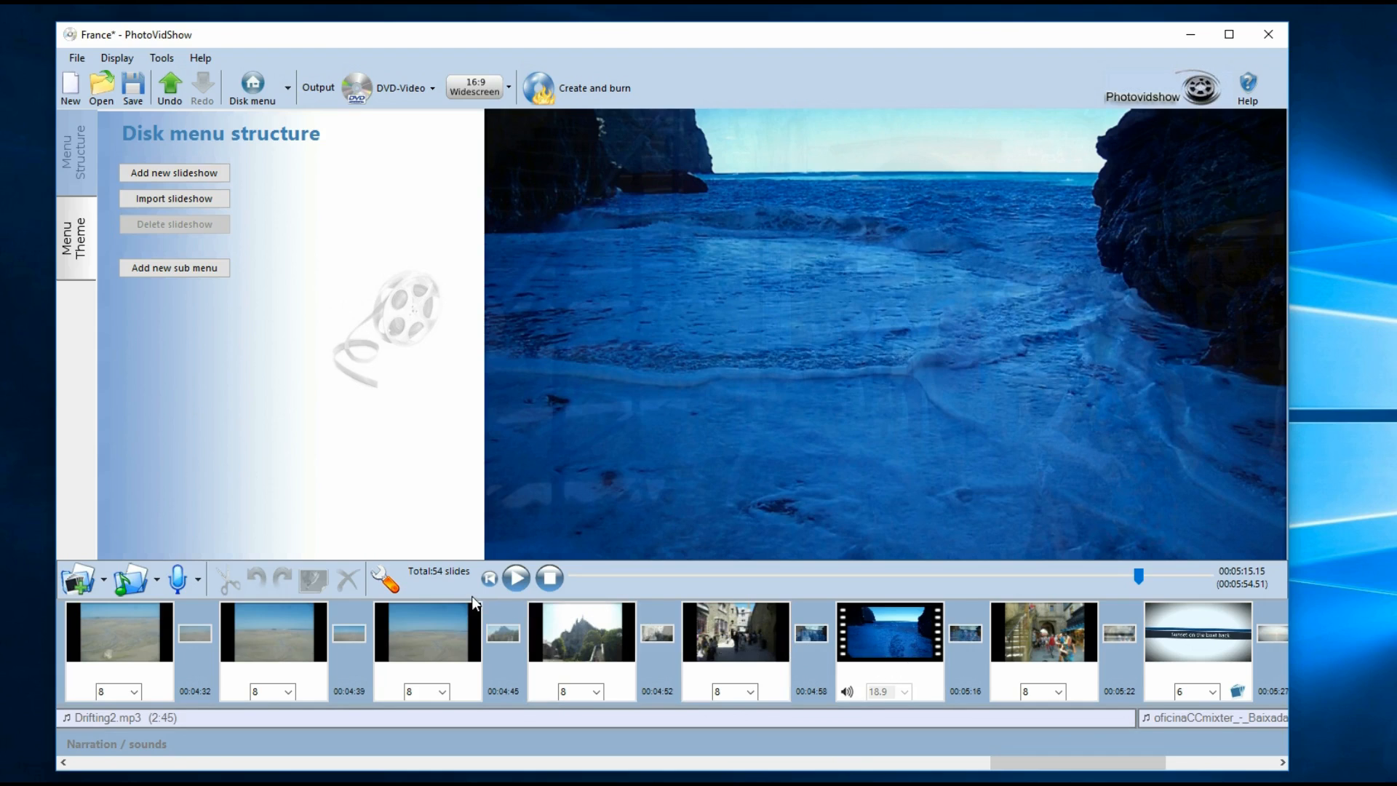
# - Adjust the video audio and narration audio master volumes in the slideshow's audio settings
pyautogui.click(386, 580)
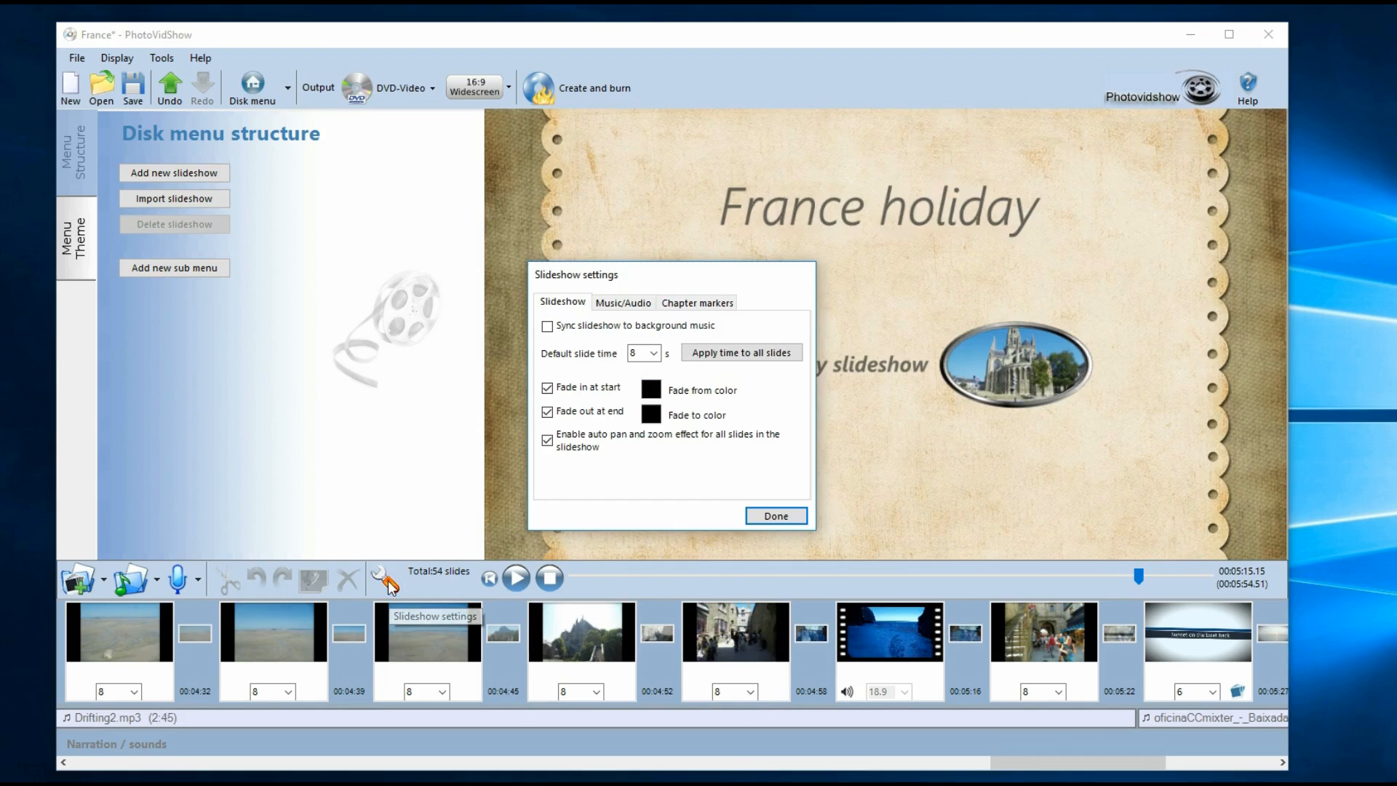
pyautogui.click(611, 304)
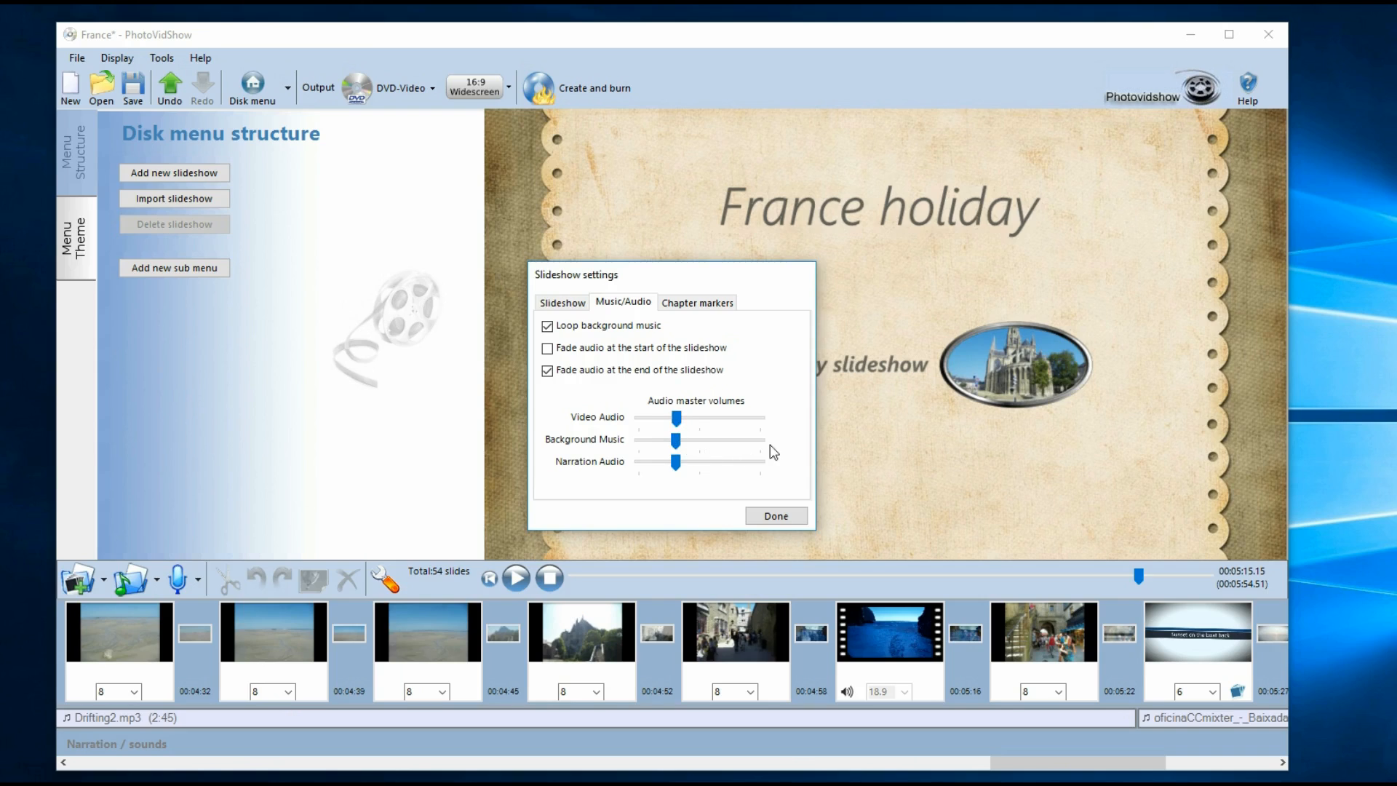
pyautogui.moveTo(677, 419); pyautogui.dragTo(762, 441)
pyautogui.moveTo(676, 462); pyautogui.dragTo(761, 463)
pyautogui.moveTo(762, 419); pyautogui.dragTo(728, 439)
pyautogui.click(567, 303)
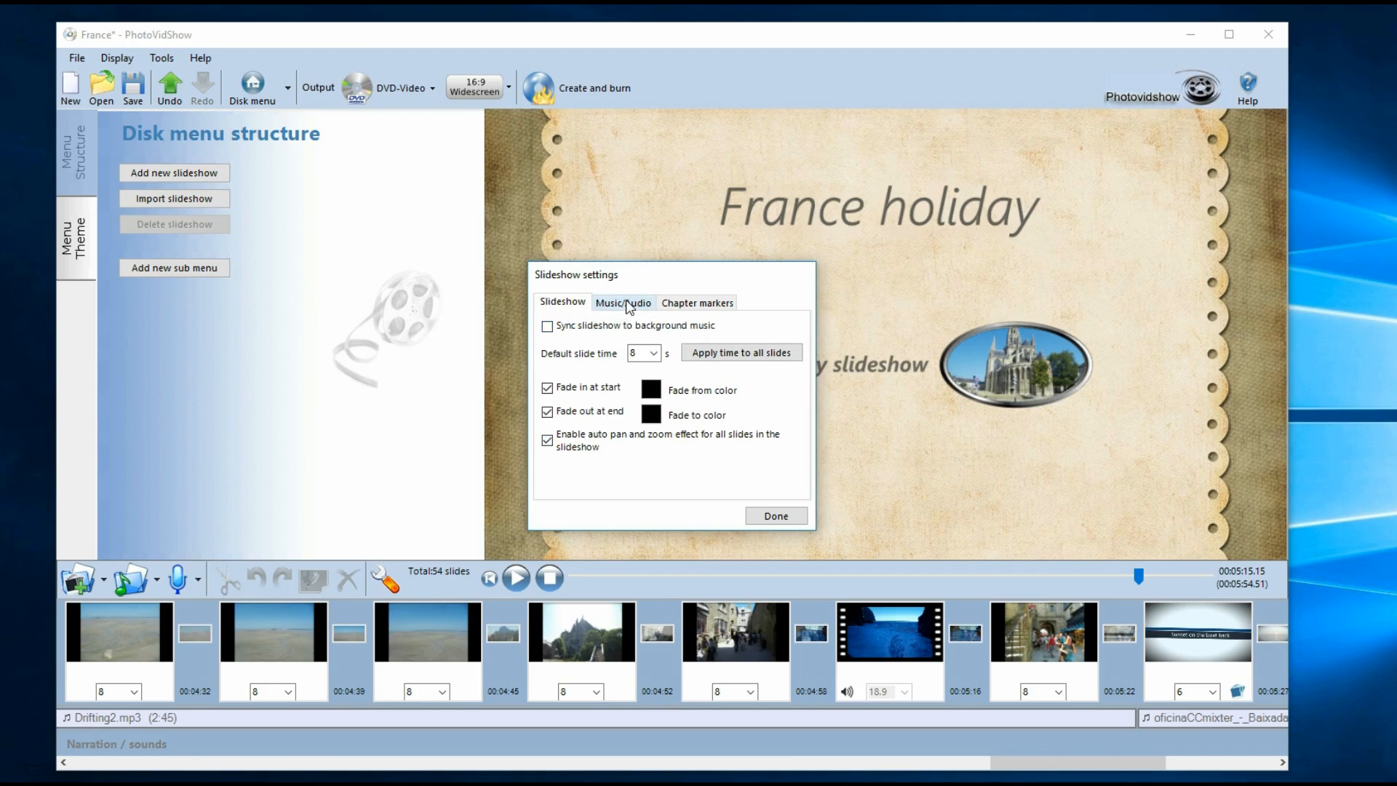
pyautogui.click(775, 518)
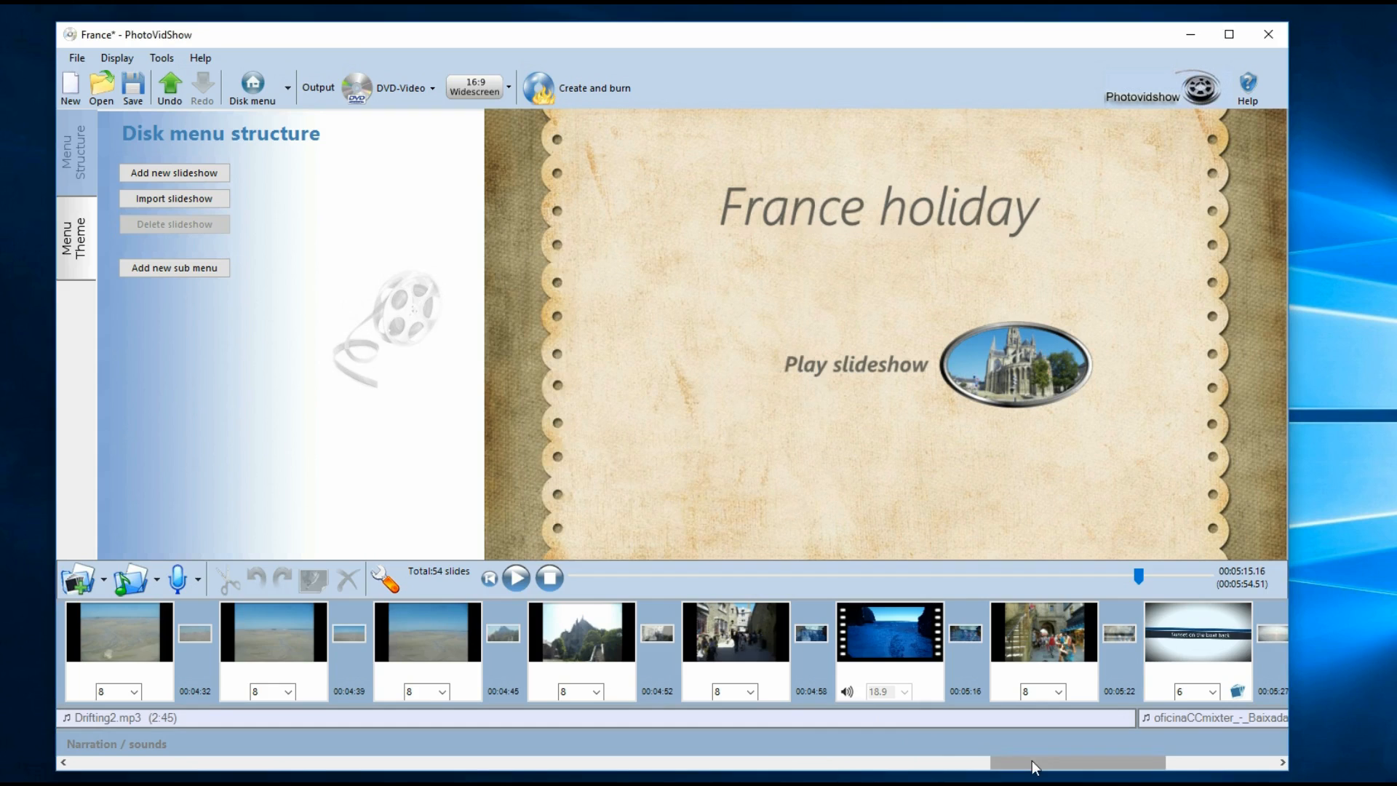
# - Play the slideshow from its beginning through the 'My slideshow presentation' title slide
pyautogui.moveTo(1032, 761); pyautogui.dragTo(110, 773)
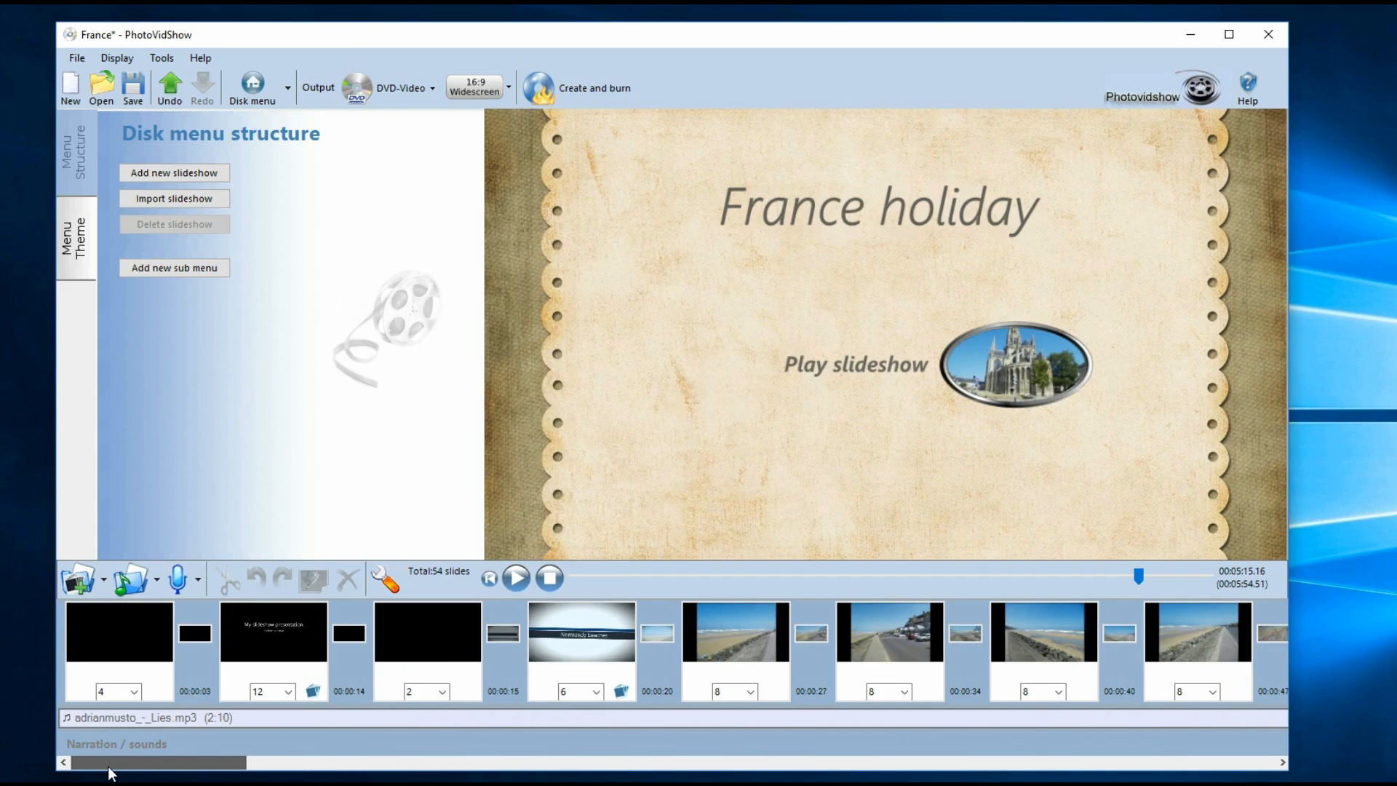
pyautogui.click(489, 579)
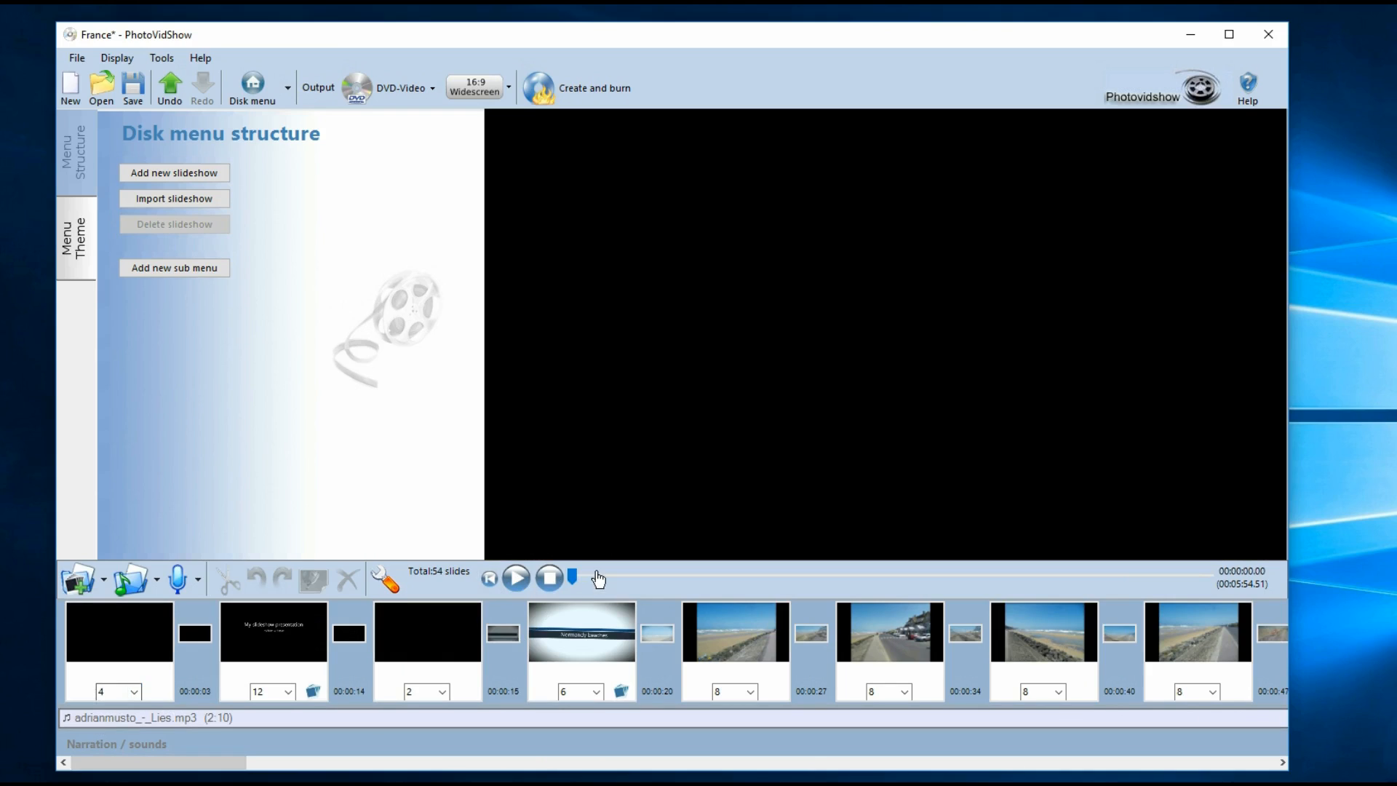
pyautogui.click(518, 580)
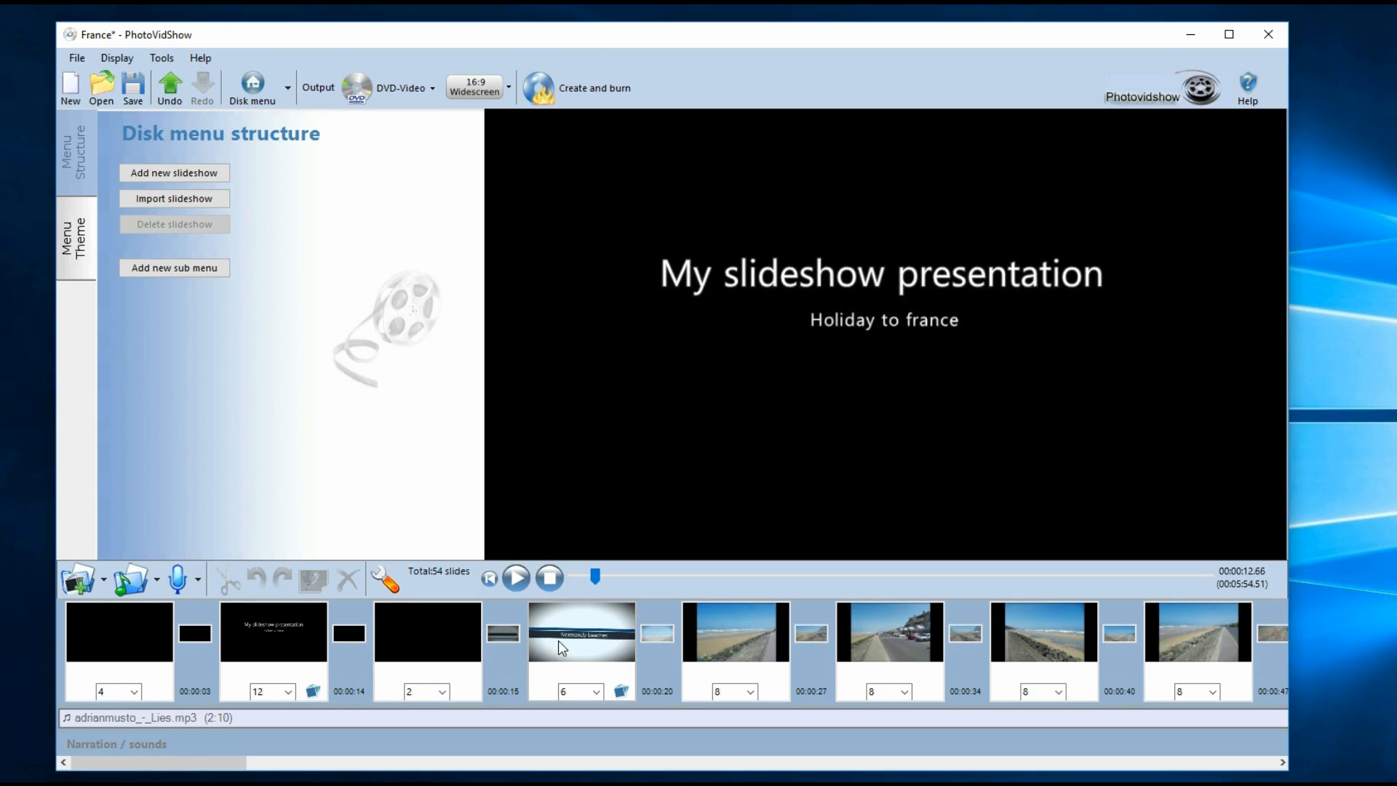
pyautogui.click(551, 576)
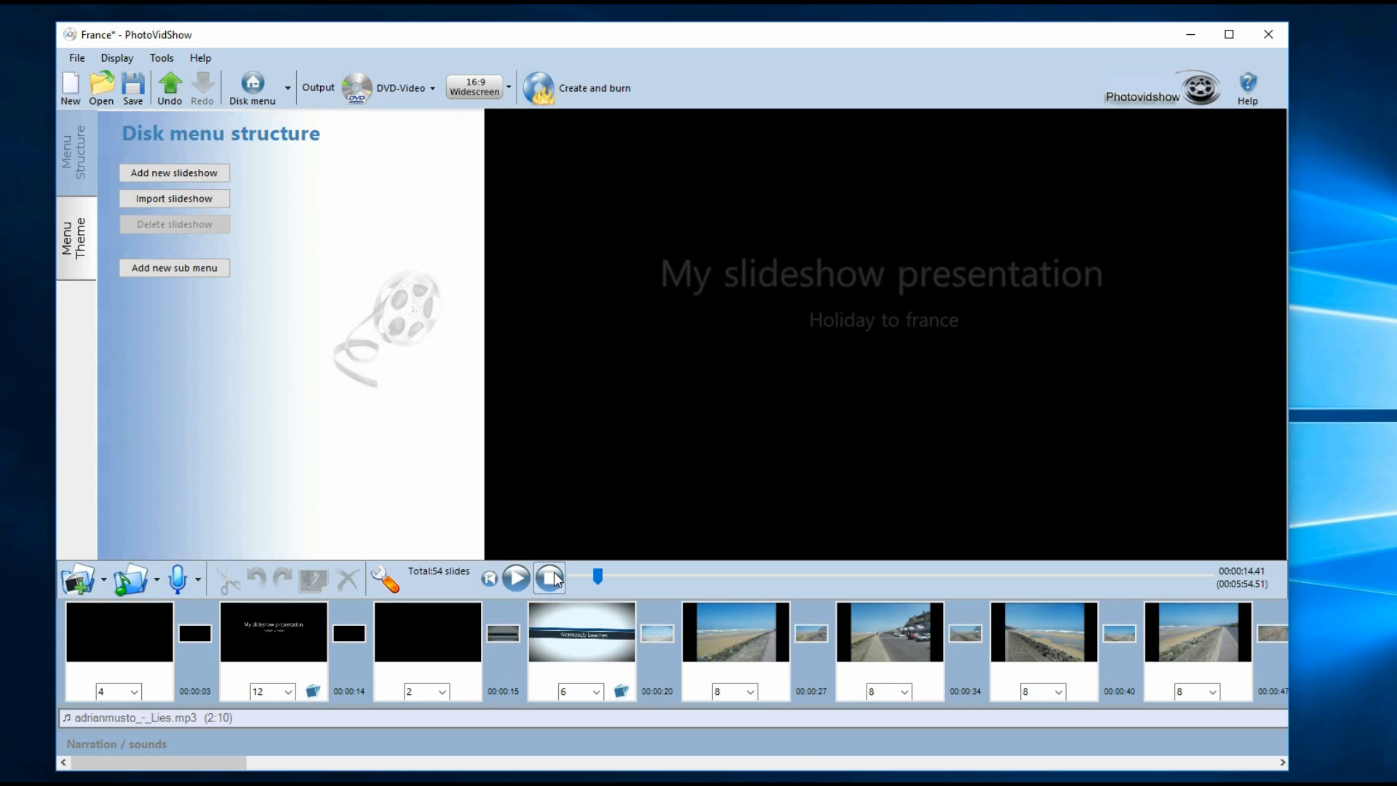
pyautogui.click(197, 579)
pyautogui.click(205, 609)
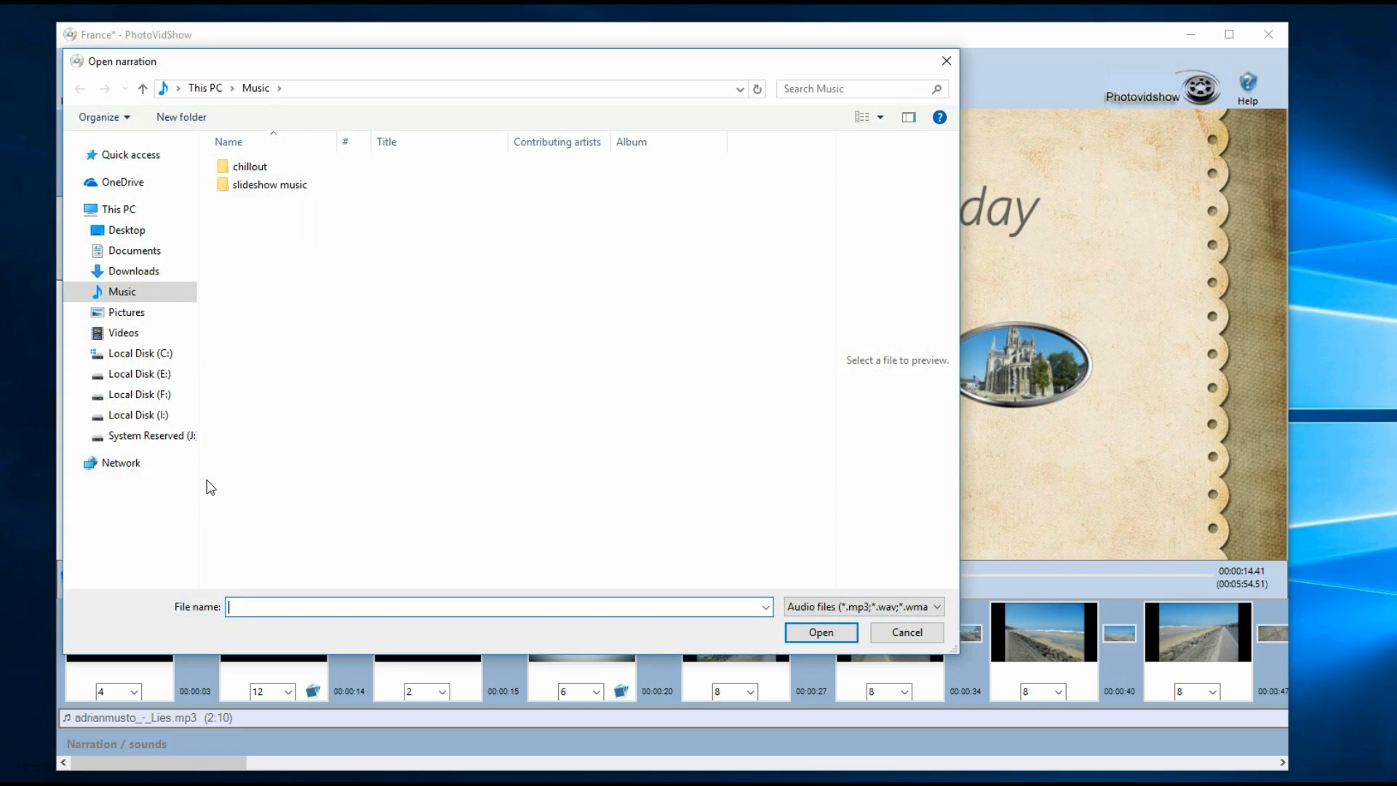
pyautogui.click(928, 635)
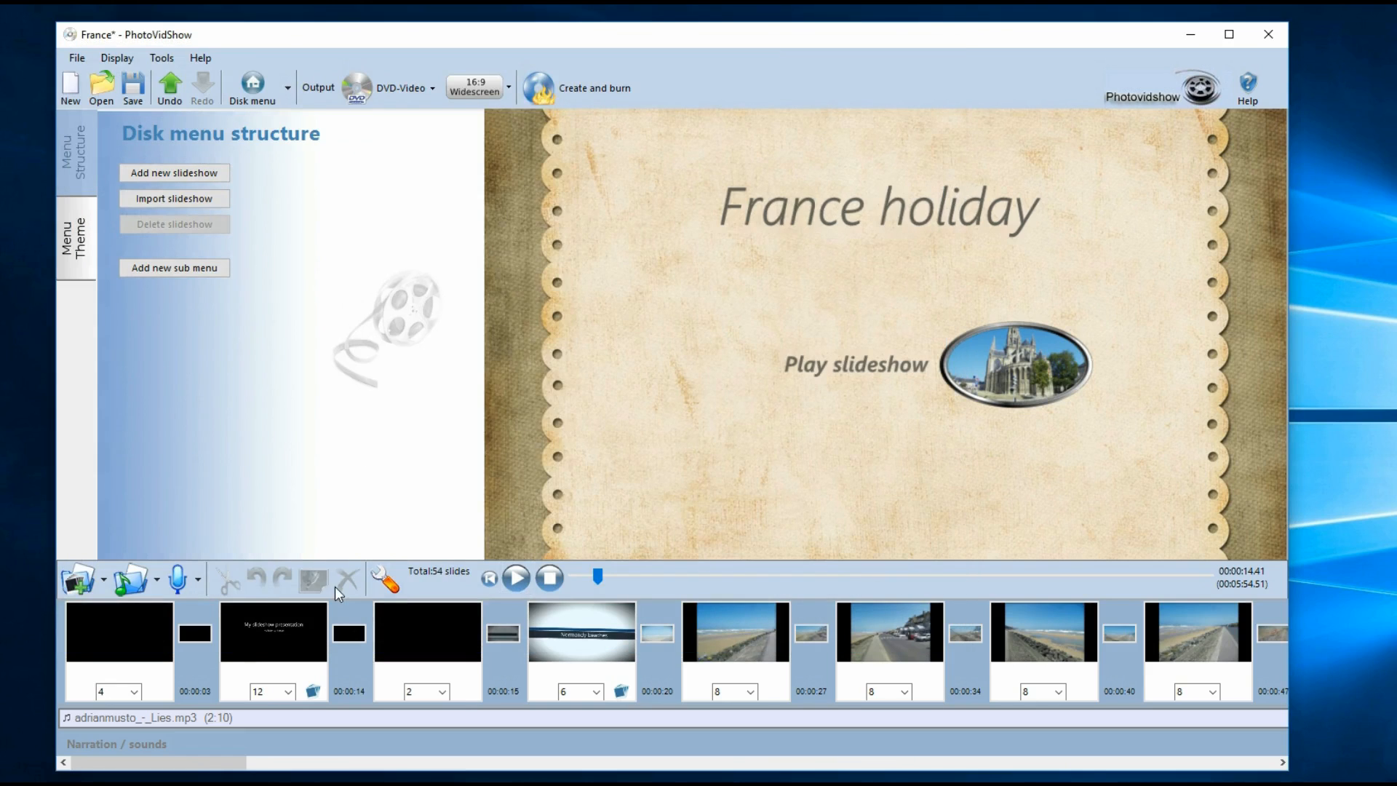
# - Examine the initial silence options for the adrianmusto_-_Lies track in the music trim settings
pyautogui.click(157, 581)
pyautogui.click(168, 601)
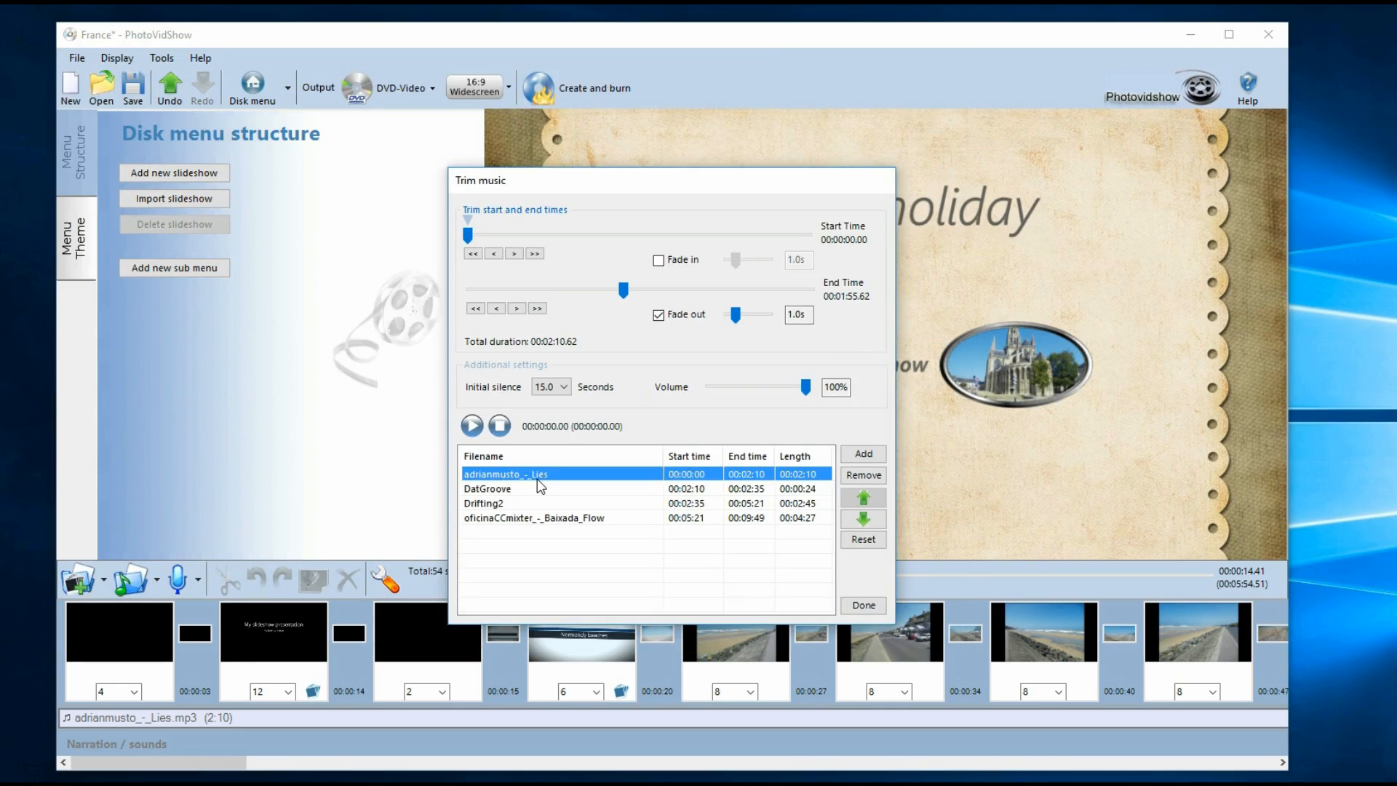
pyautogui.click(565, 387)
pyautogui.moveTo(571, 534); pyautogui.dragTo(562, 469)
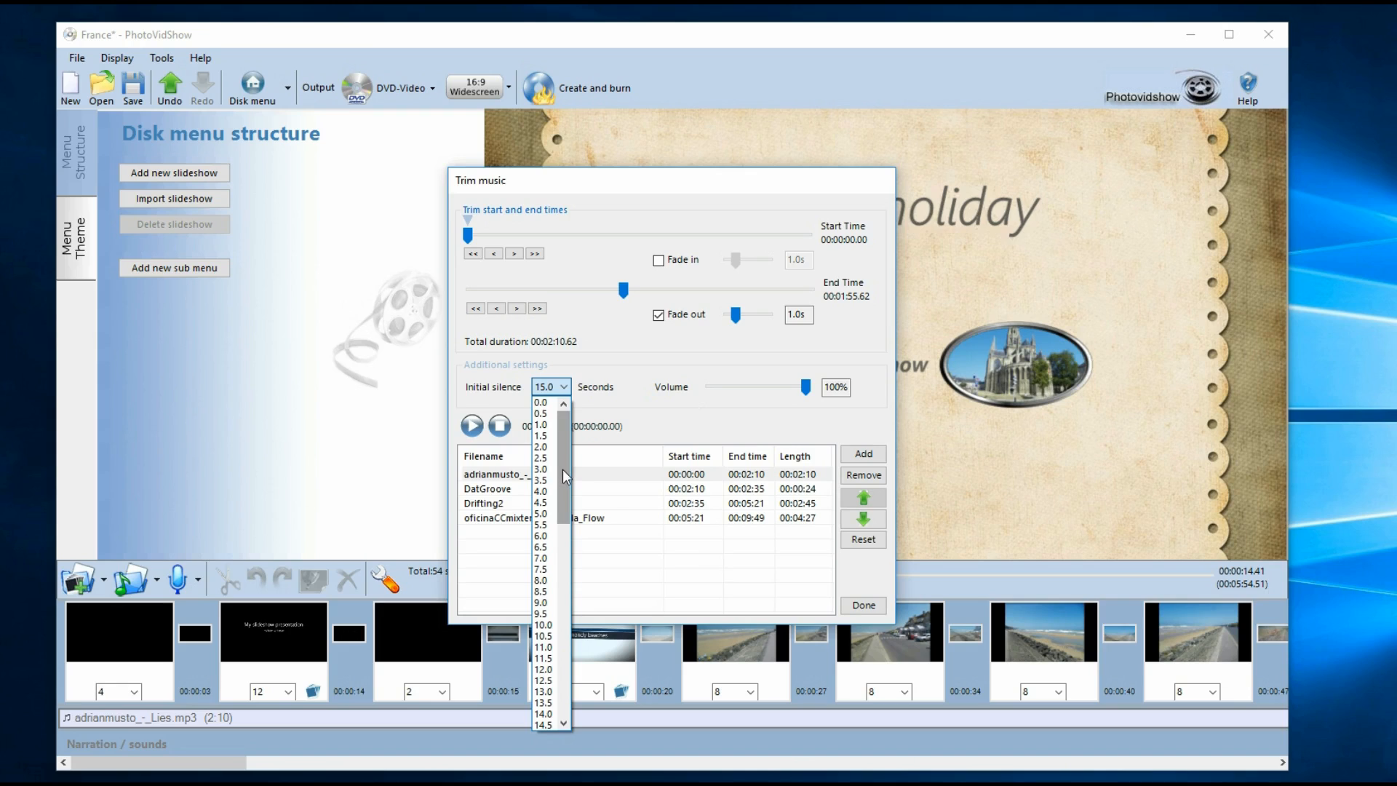
pyautogui.click(868, 605)
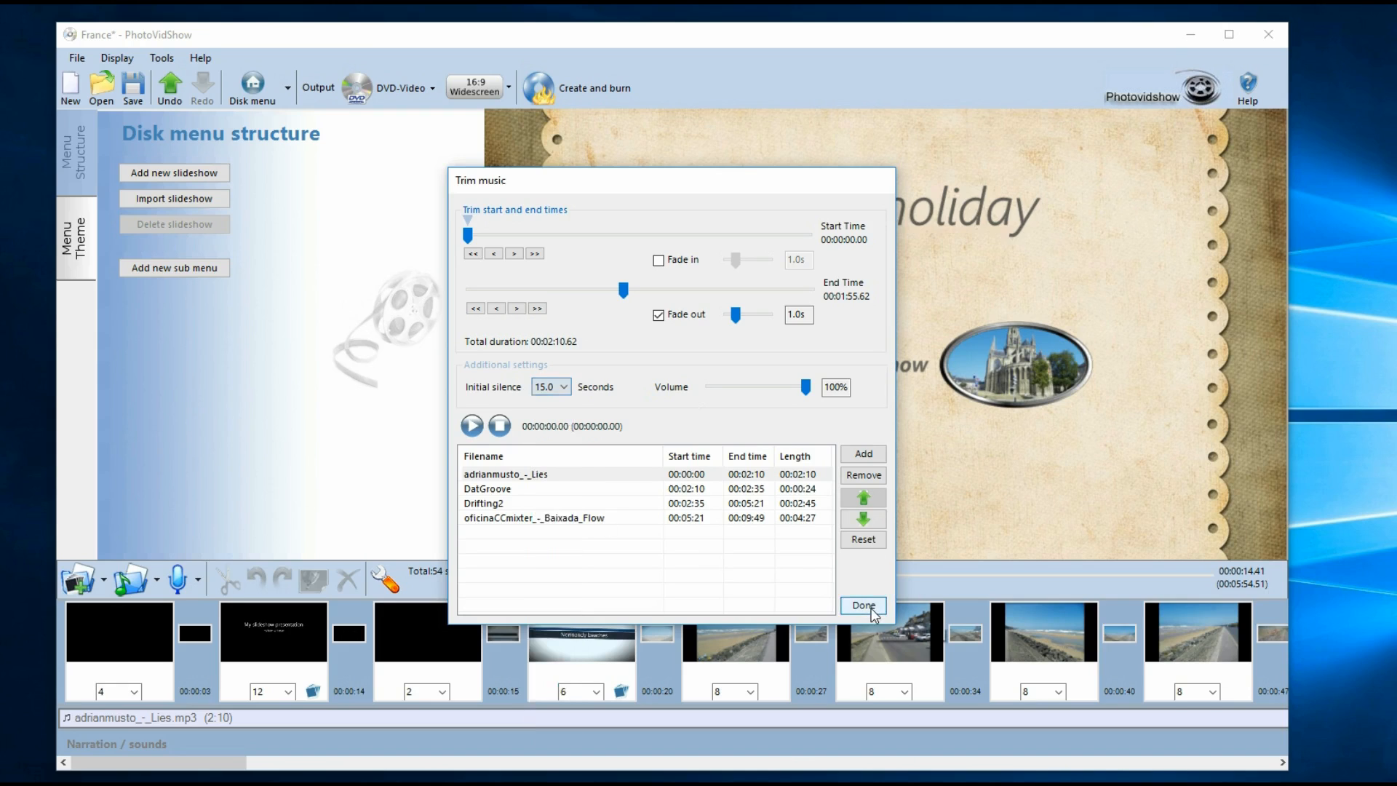
pyautogui.click(868, 606)
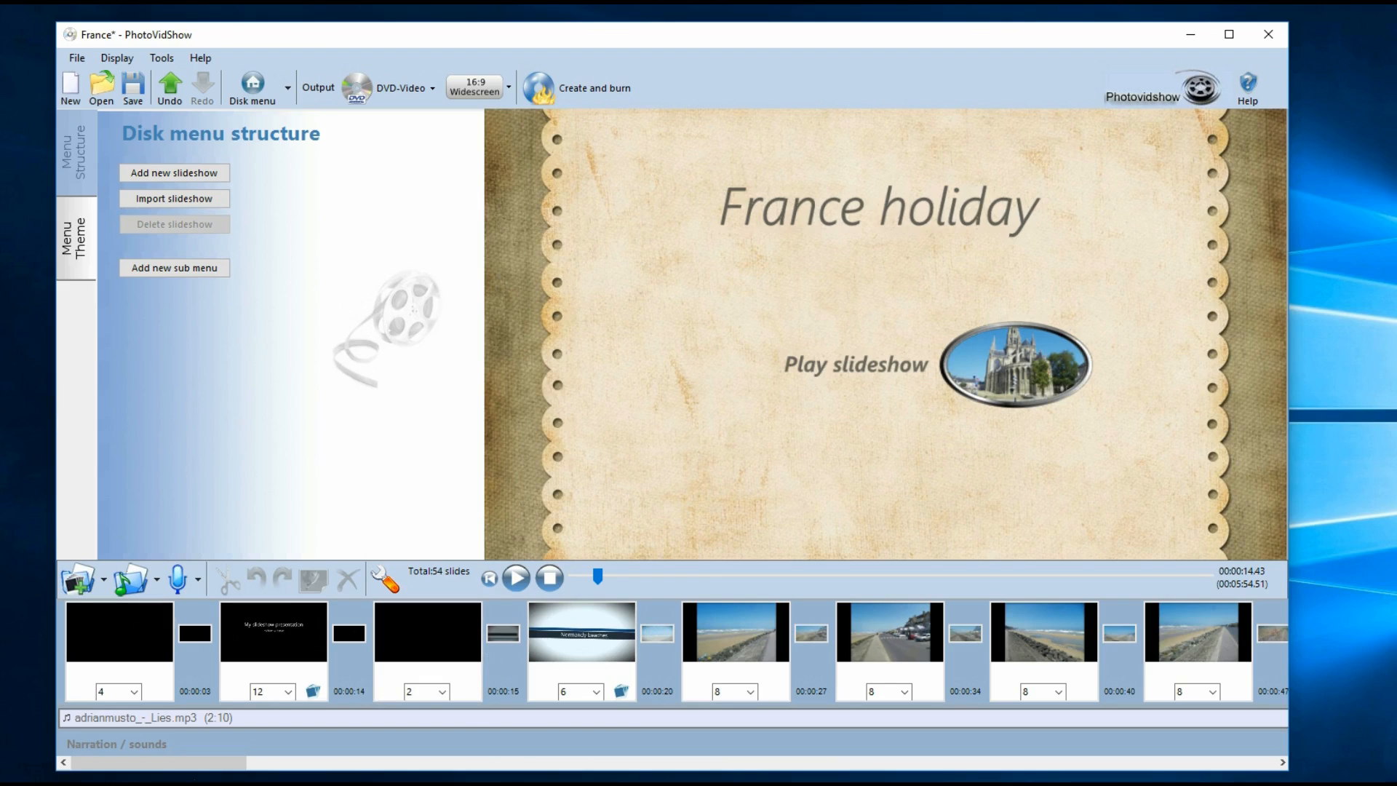
# - Open the trim settings of the adrianmusto_-_Lies track at the start of the storyboard
pyautogui.click(362, 762)
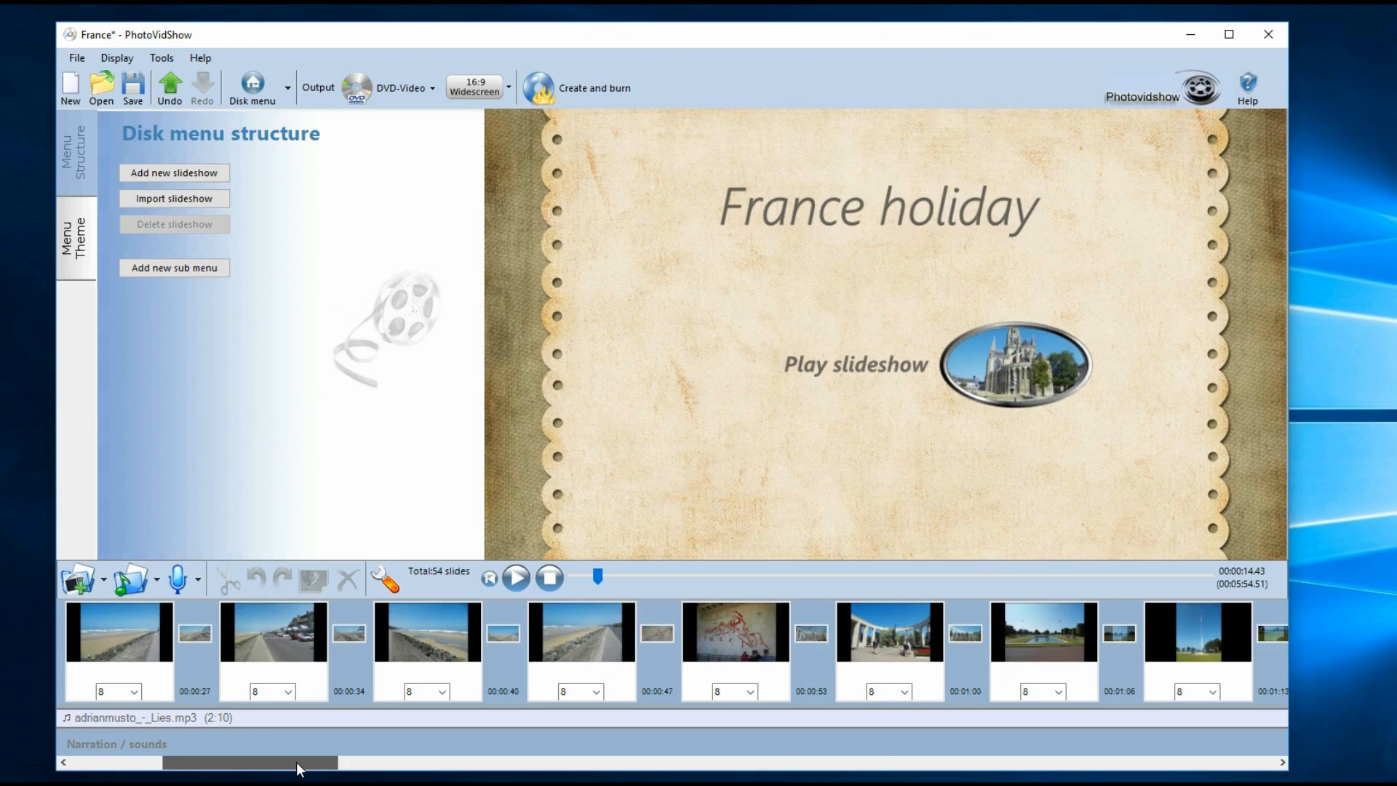
pyautogui.moveTo(296, 762); pyautogui.dragTo(147, 759)
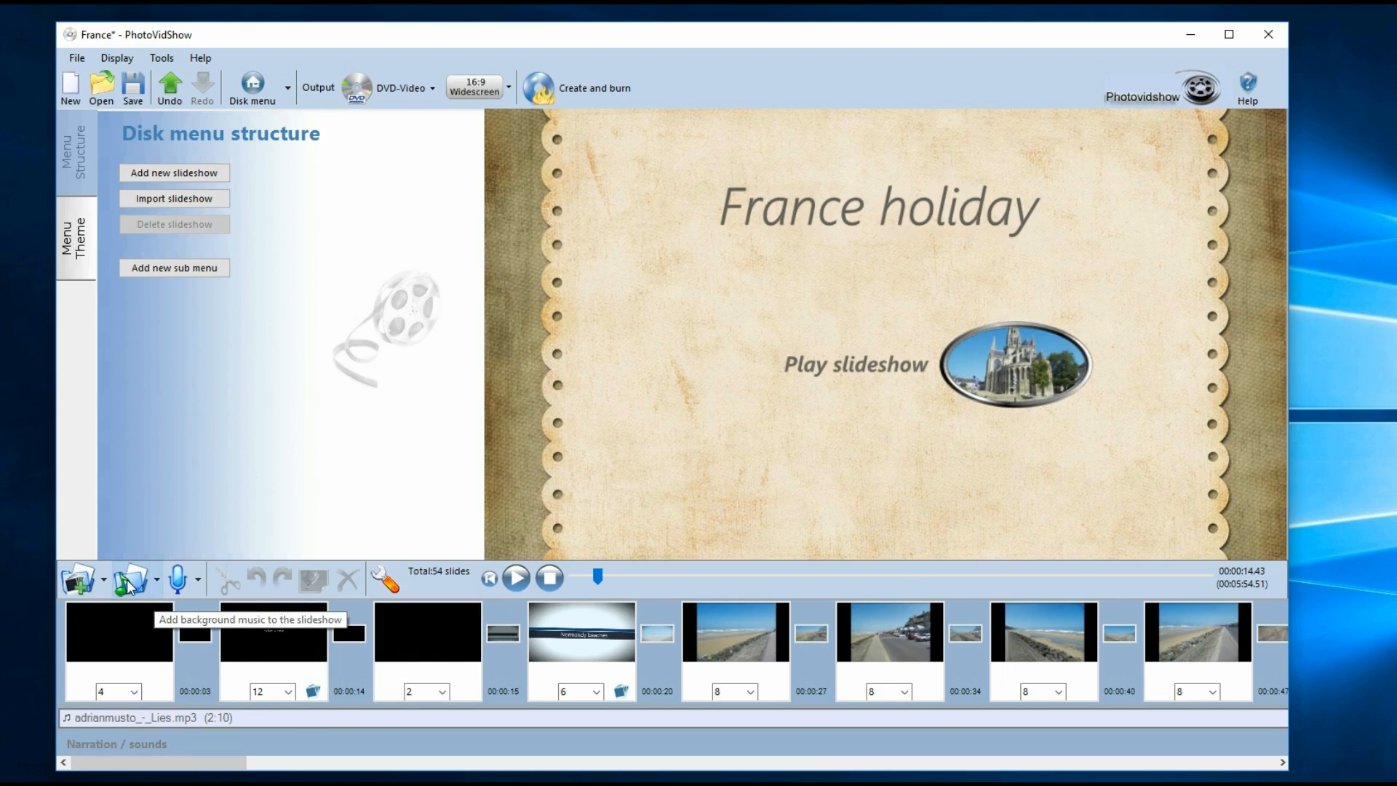
pyautogui.doubleClick(194, 719)
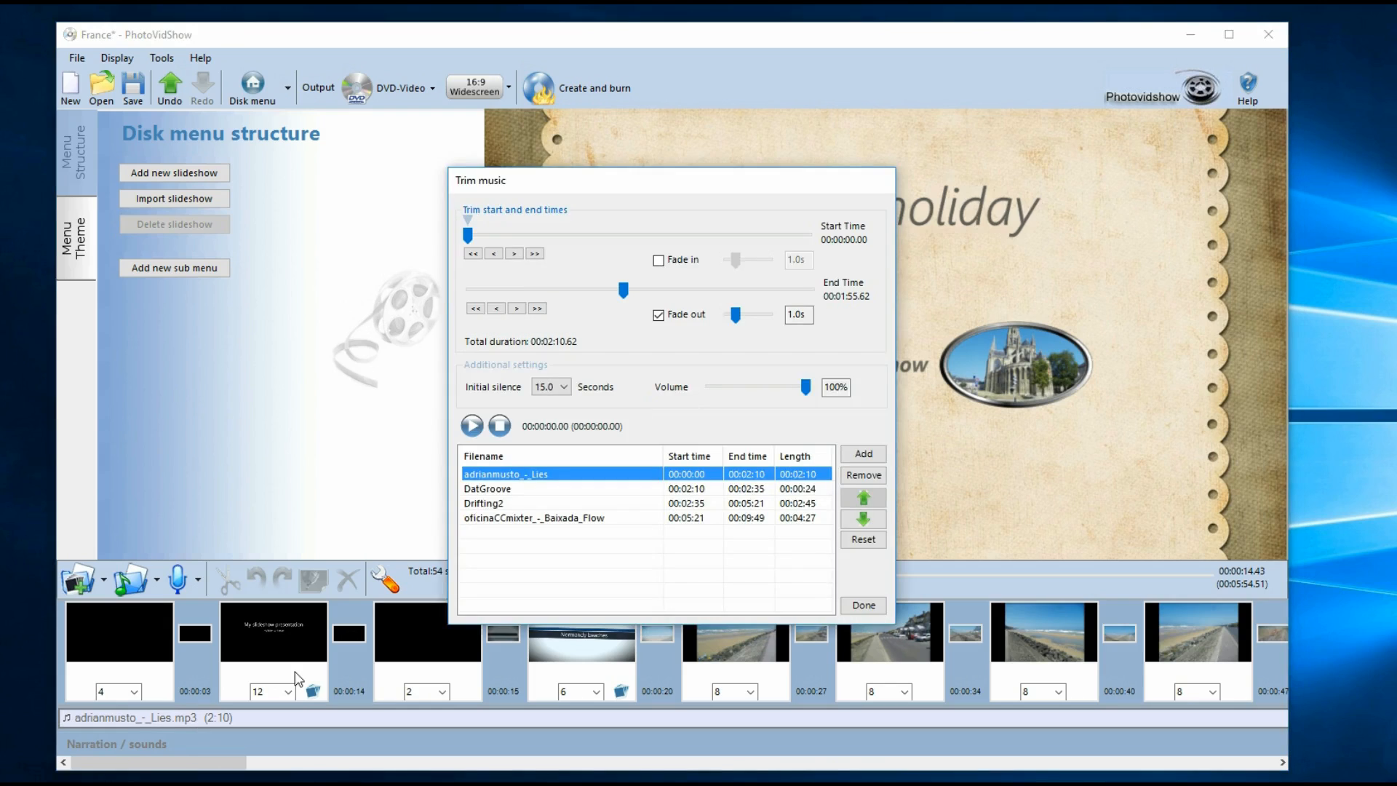
# - Set the initial silence of the adrianmusto_-_Lies track to 0.0 seconds and briefly preview the slideshow's start
pyautogui.click(551, 388)
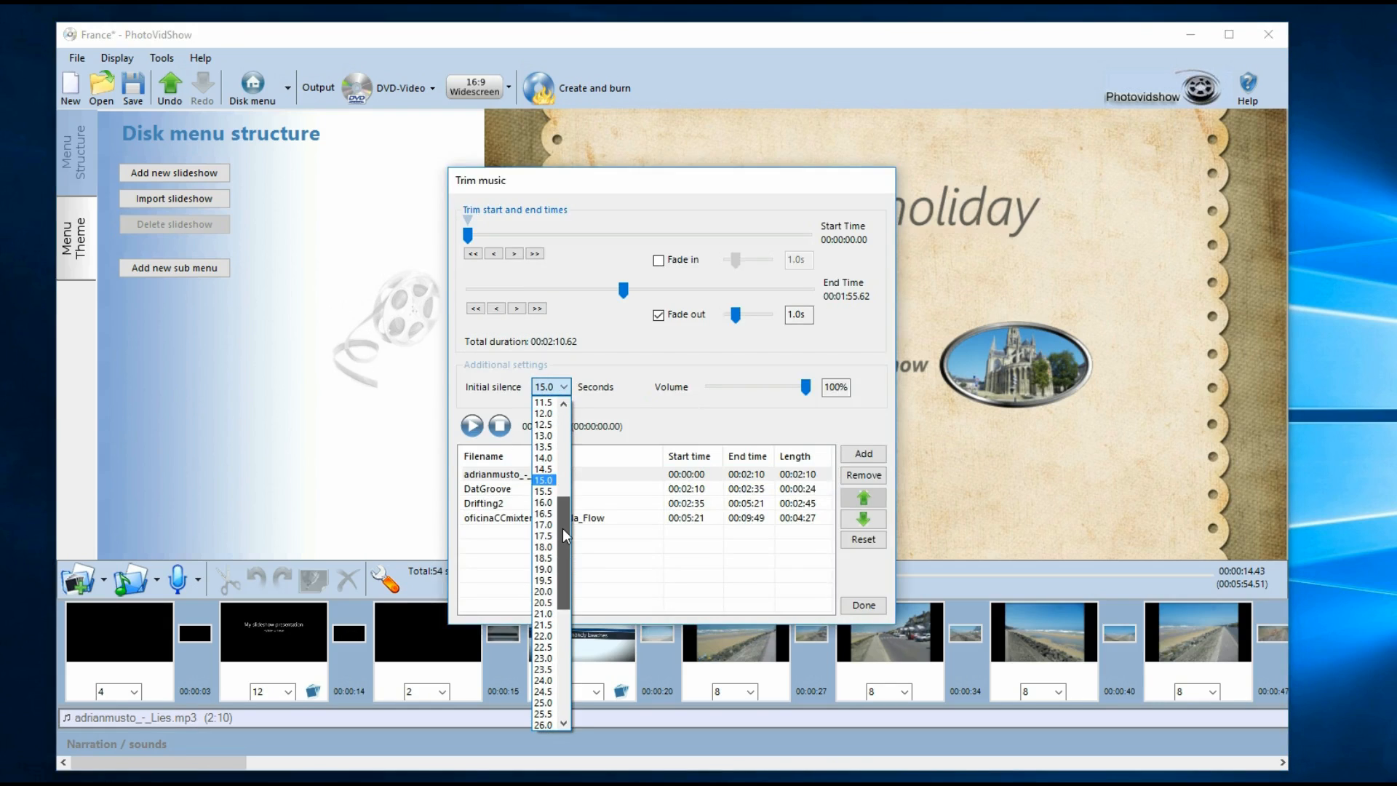
pyautogui.moveTo(562, 528); pyautogui.dragTo(566, 411)
pyautogui.click(544, 403)
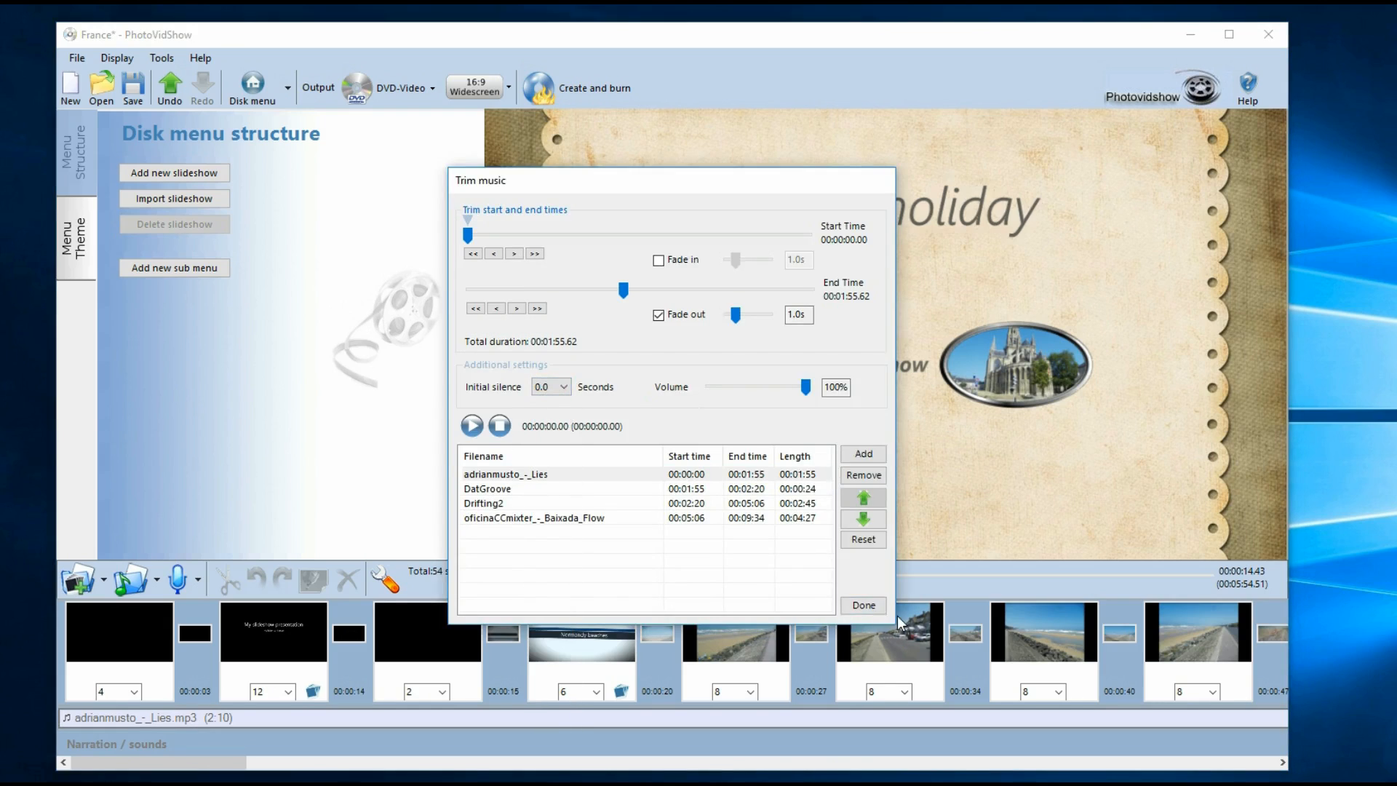
pyautogui.click(864, 604)
pyautogui.click(519, 578)
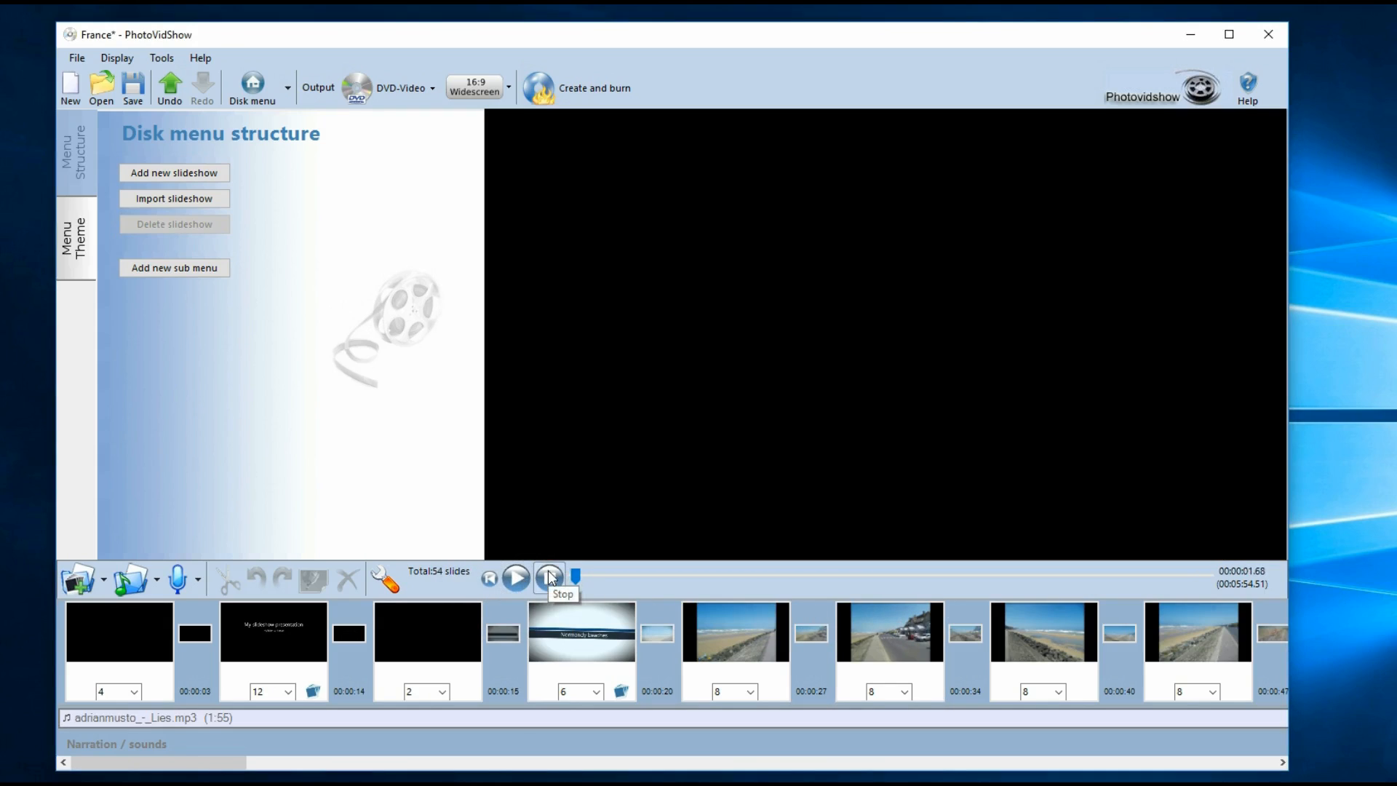
pyautogui.click(550, 578)
# - Adjust the slideshow's audio master volumes, lowering the narration audio, and play the slideshow from the beginning
pyautogui.click(392, 581)
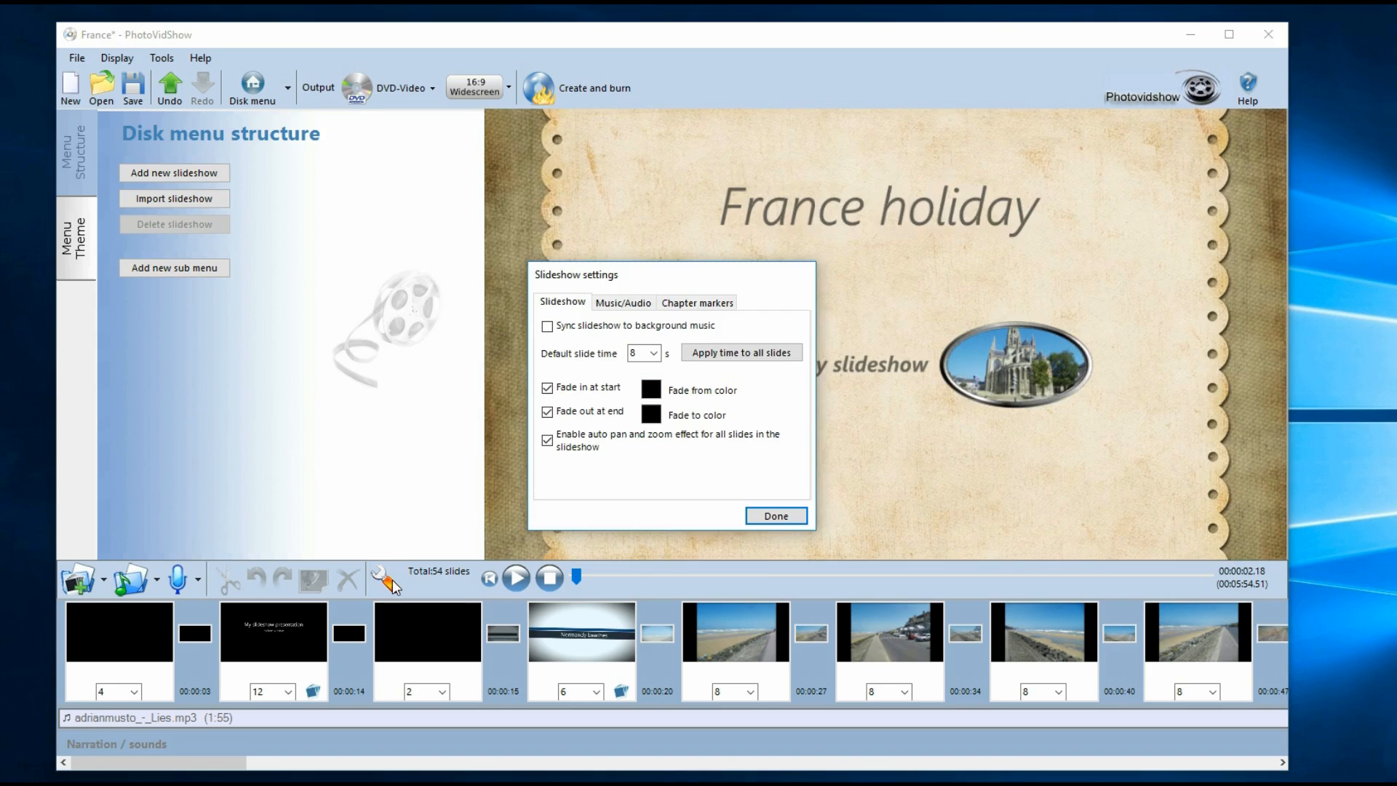
pyautogui.click(623, 302)
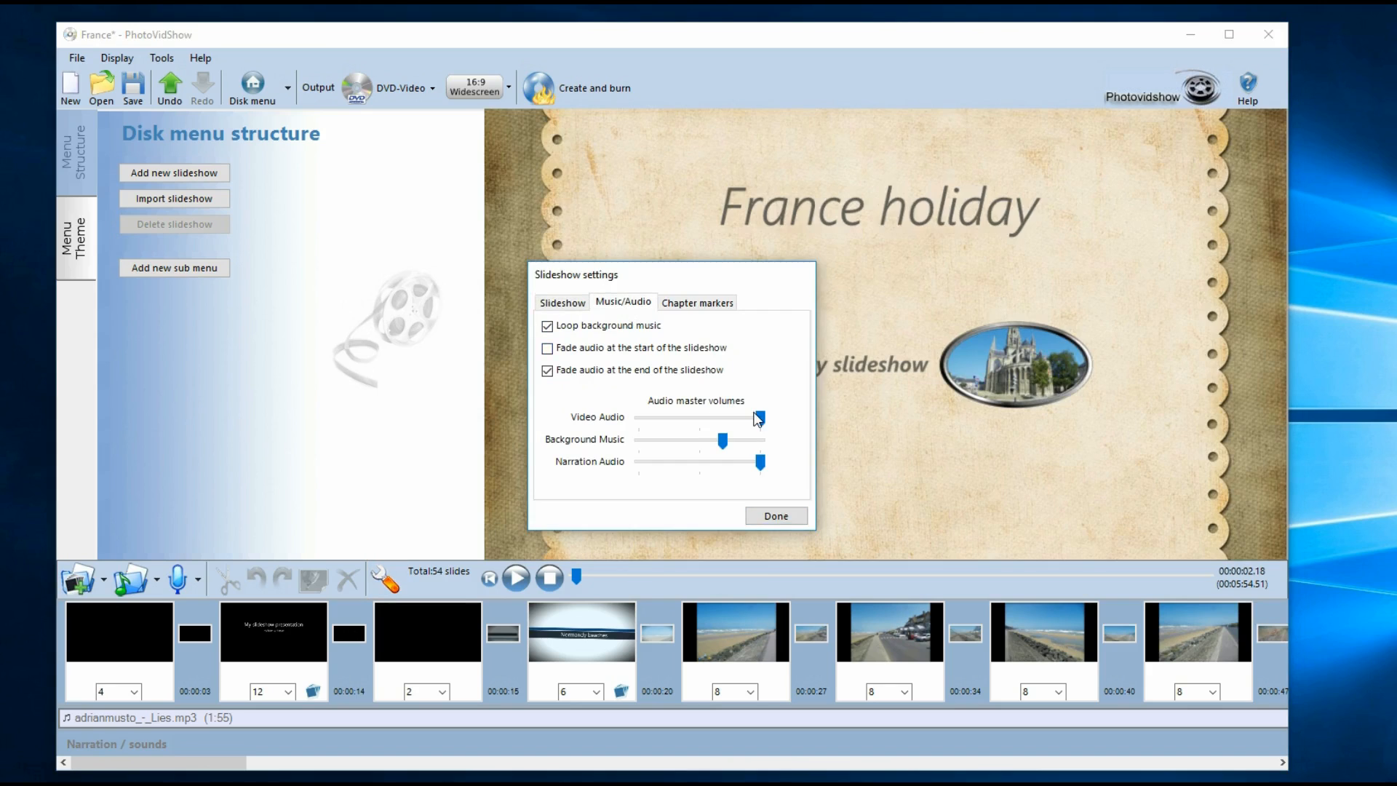
pyautogui.moveTo(683, 428)
pyautogui.mouseDown()
pyautogui.moveTo(697, 443)
pyautogui.moveTo(680, 444)
pyautogui.mouseUp()
pyautogui.moveTo(761, 462); pyautogui.dragTo(677, 461)
pyautogui.click(800, 517)
pyautogui.click(491, 577)
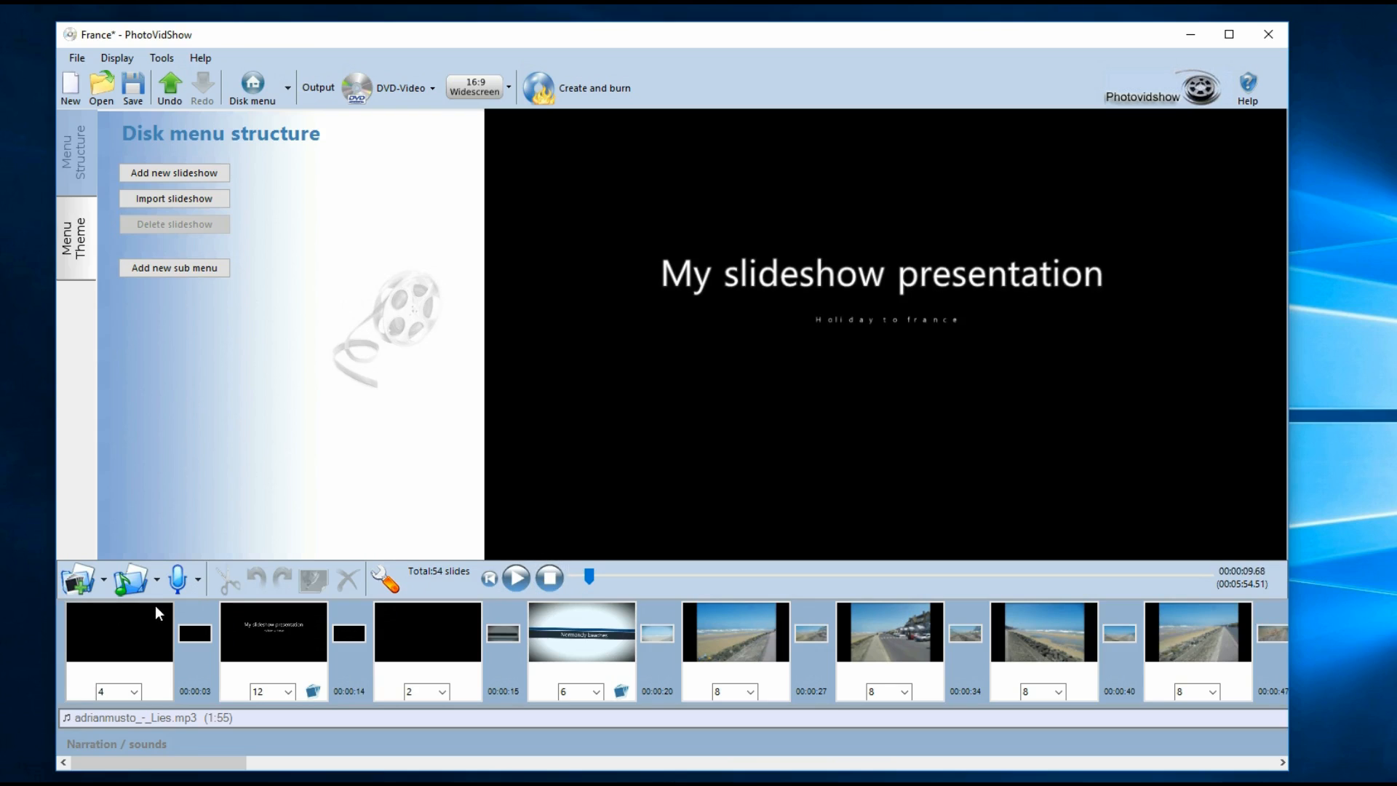
# - Add a second copy of the adrianmusto_-_Lies track to the slideshow's background music
pyautogui.click(130, 580)
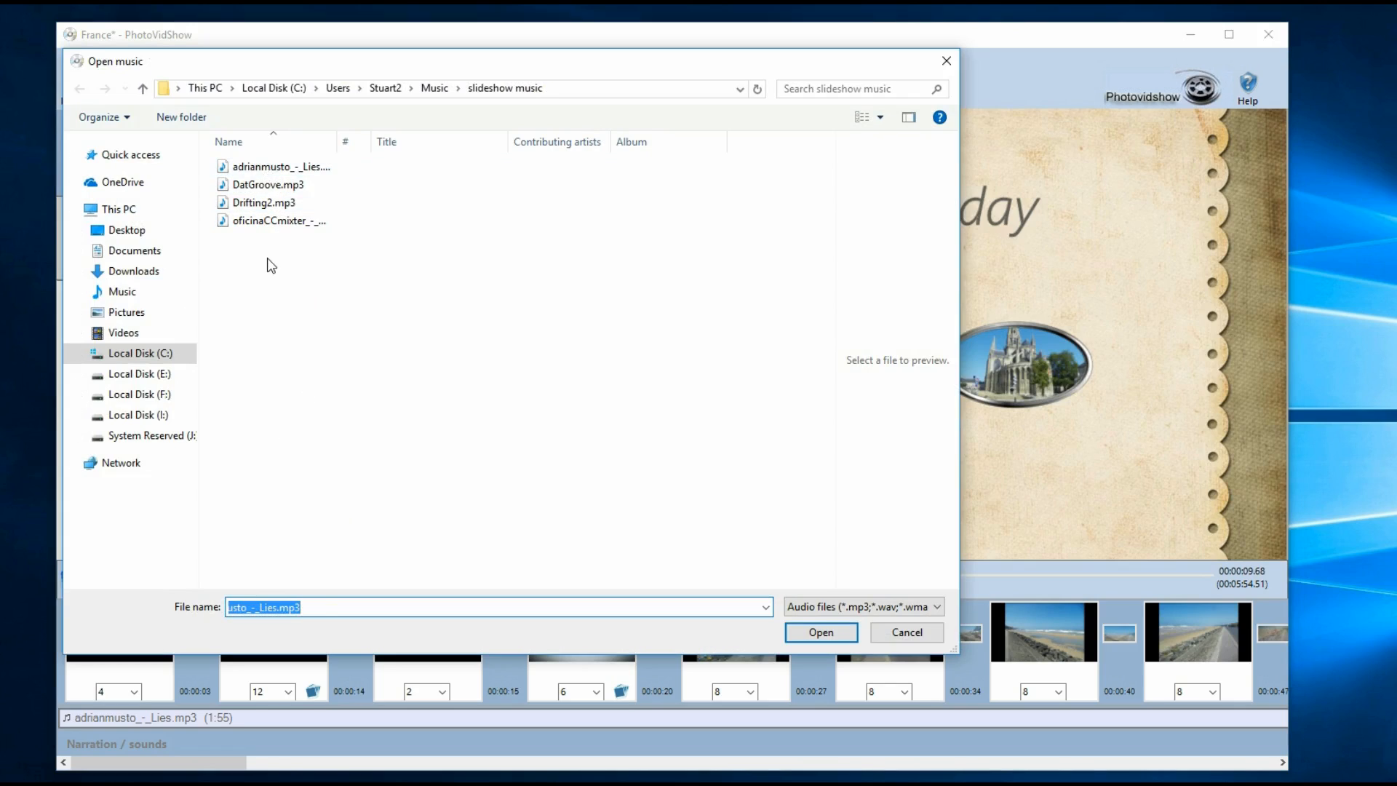
pyautogui.click(256, 169)
pyautogui.doubleClick(256, 169)
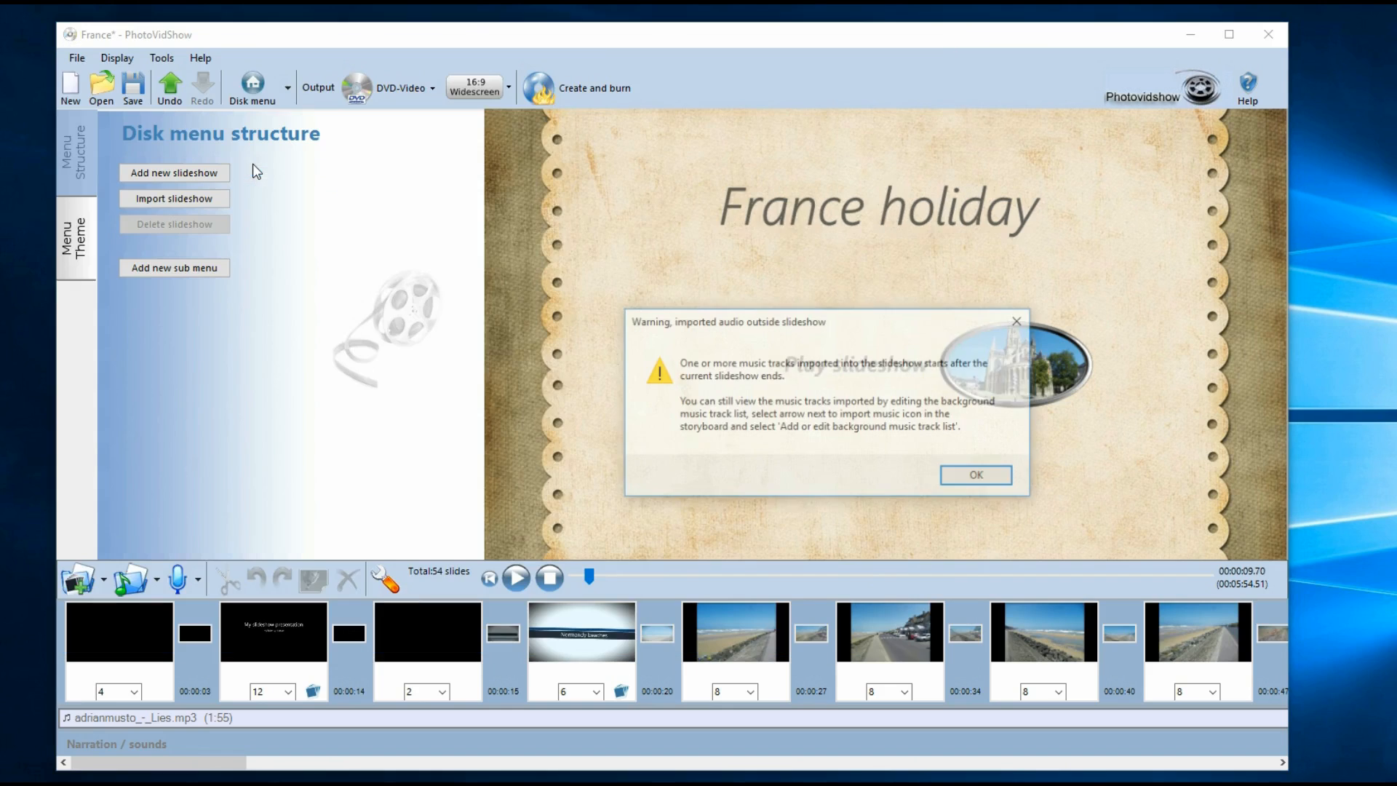
pyautogui.click(977, 476)
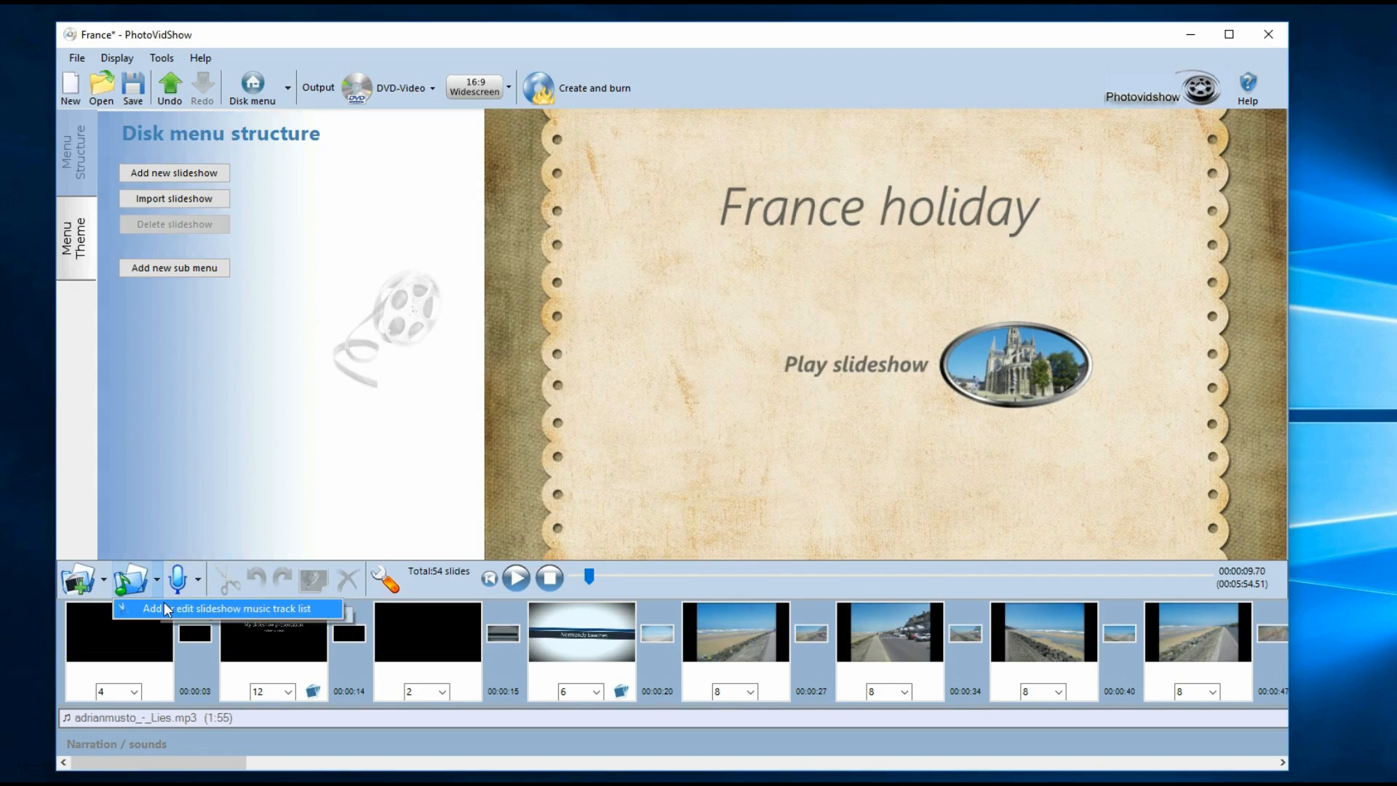
# - Move the newly added adrianmusto_-_Lies copy from the end of the slideshow's music track list to first place
pyautogui.click(165, 606)
pyautogui.click(514, 534)
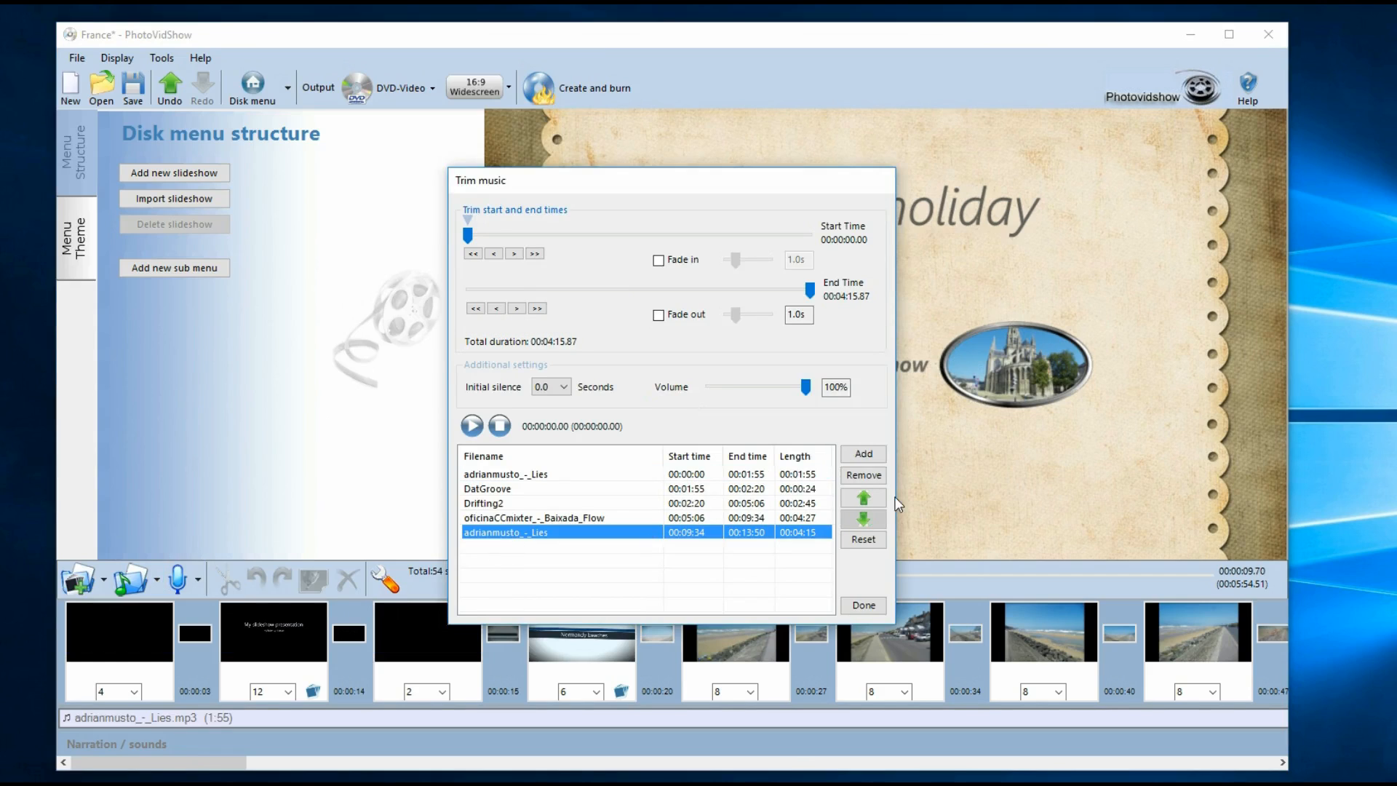
pyautogui.click(872, 498)
pyautogui.click(872, 498)
pyautogui.click(872, 498)
pyautogui.click(872, 498)
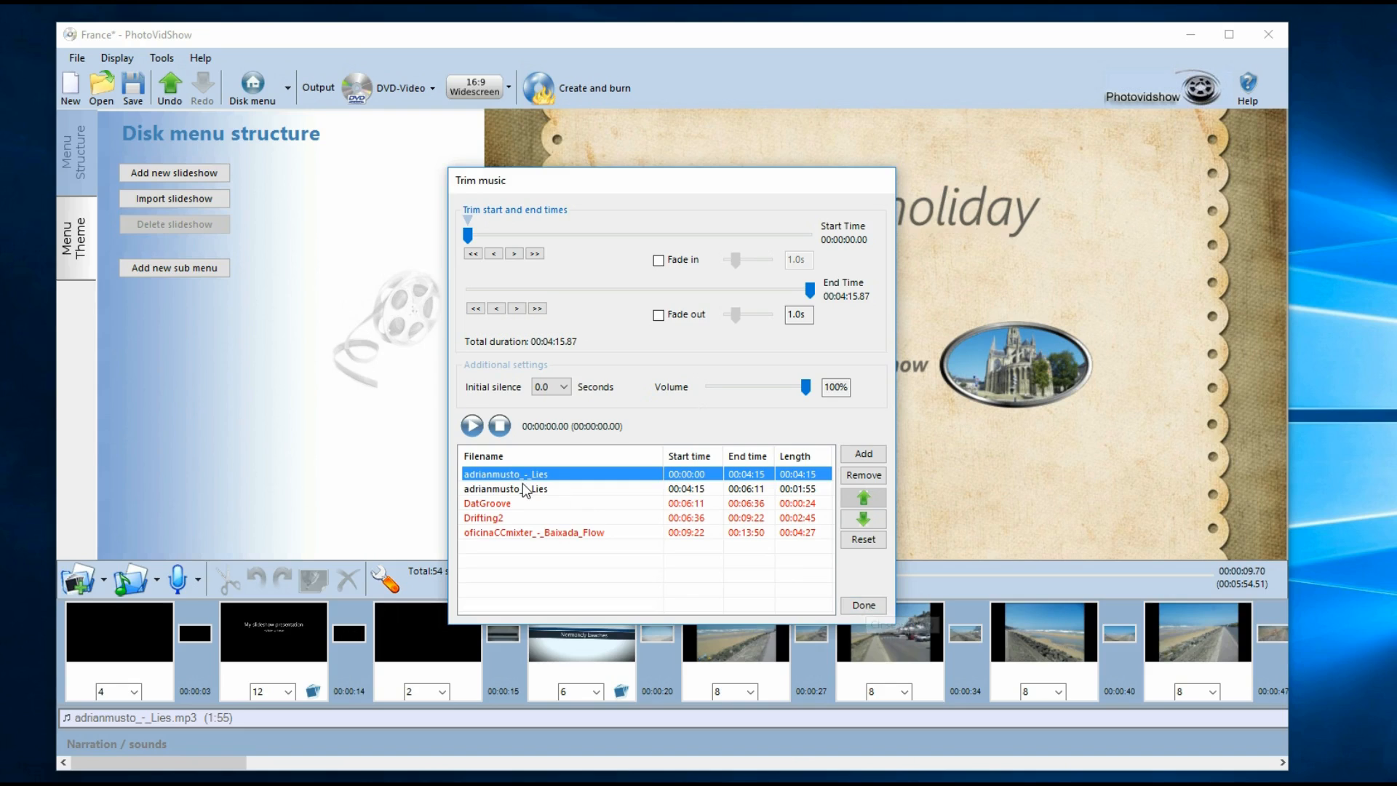
pyautogui.click(871, 609)
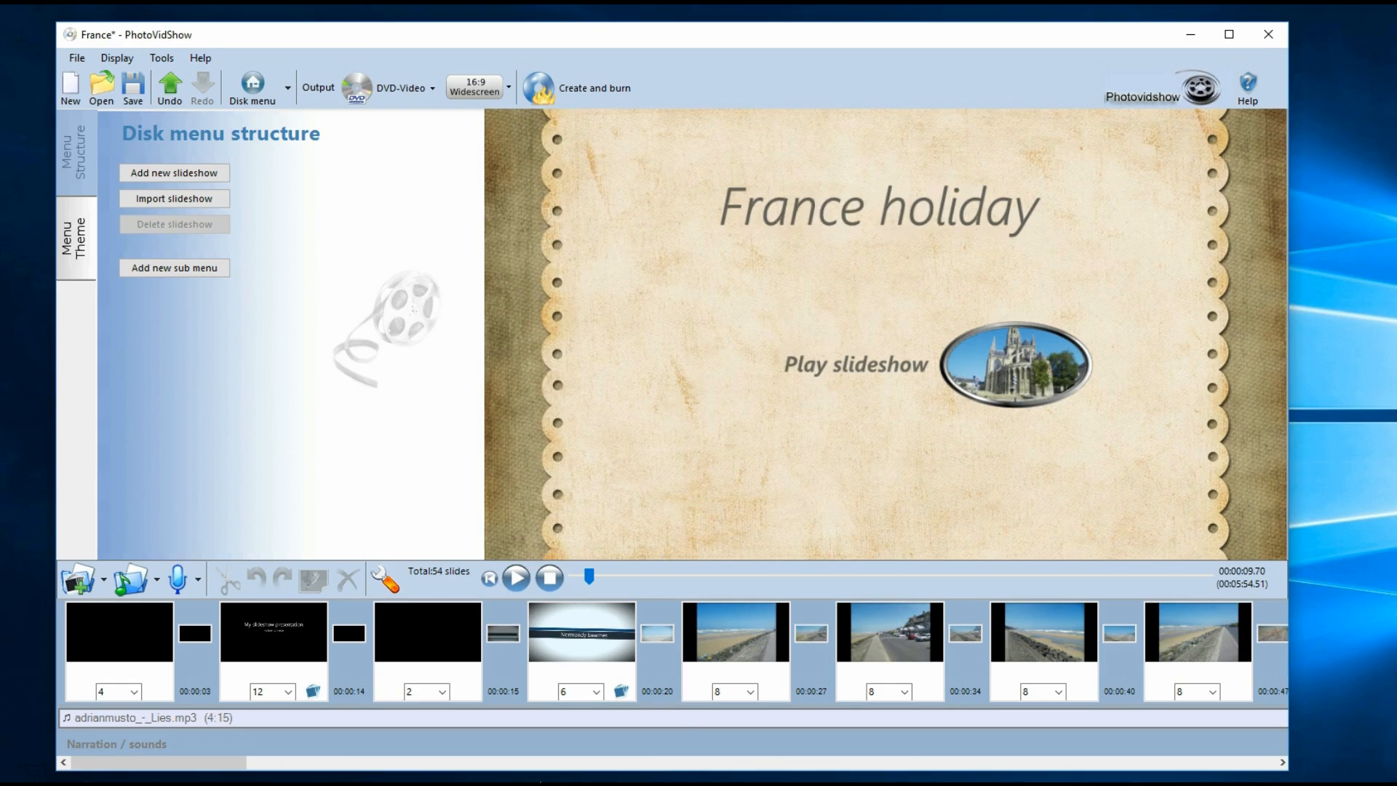
# - End the first adrianmusto_-_Lies track on the blank 2-second slide before the 'Normandy beaches' title, and return playback to the slideshow's start
pyautogui.click(445, 625)
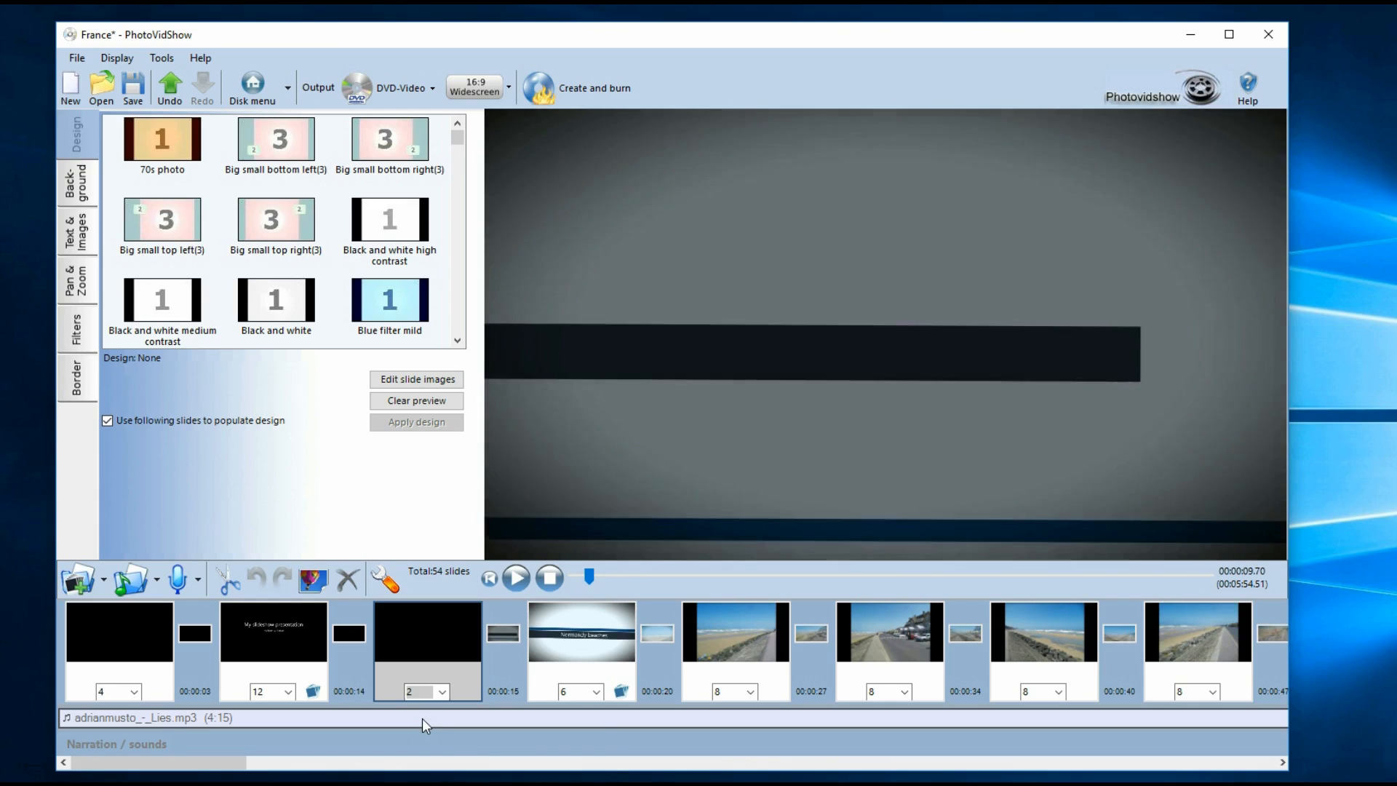
pyautogui.rightClick(422, 719)
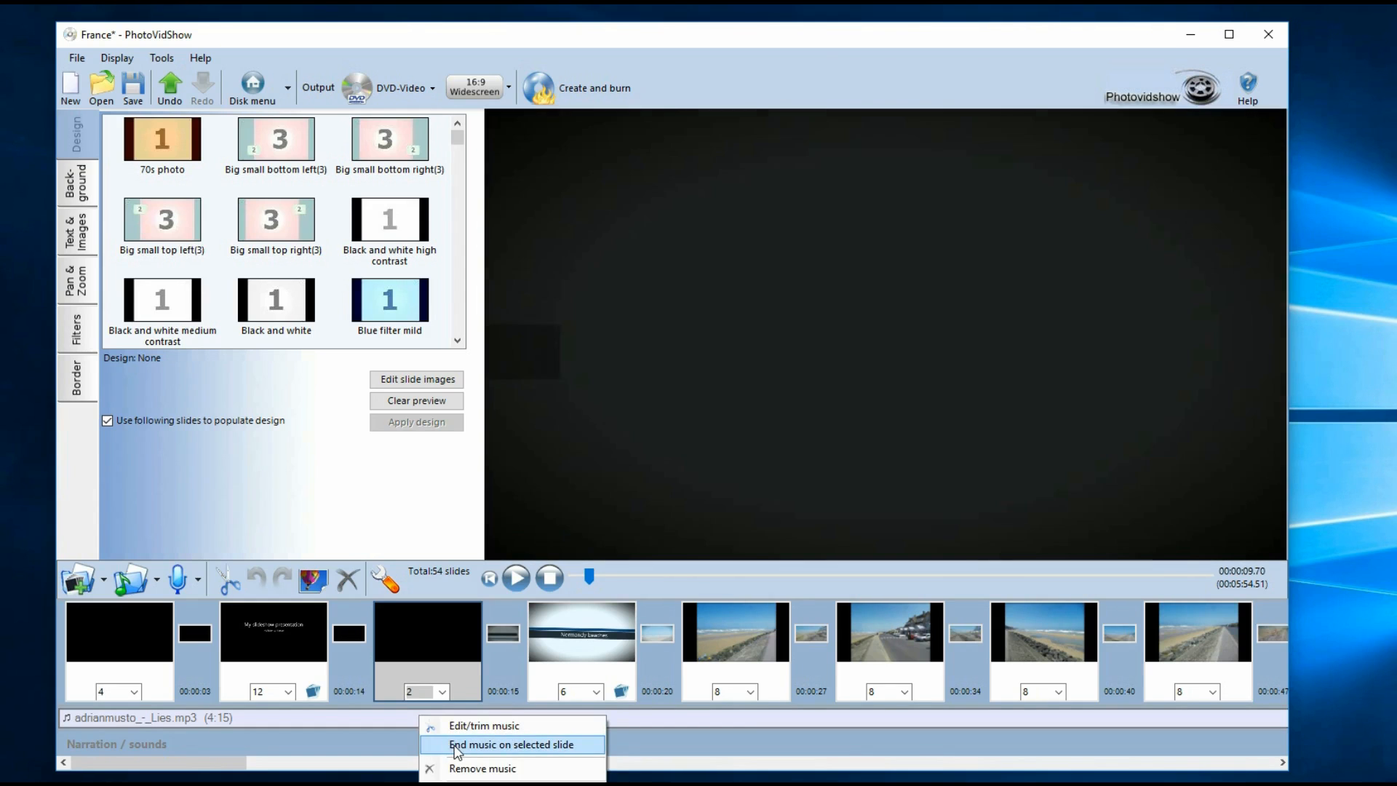
pyautogui.click(456, 745)
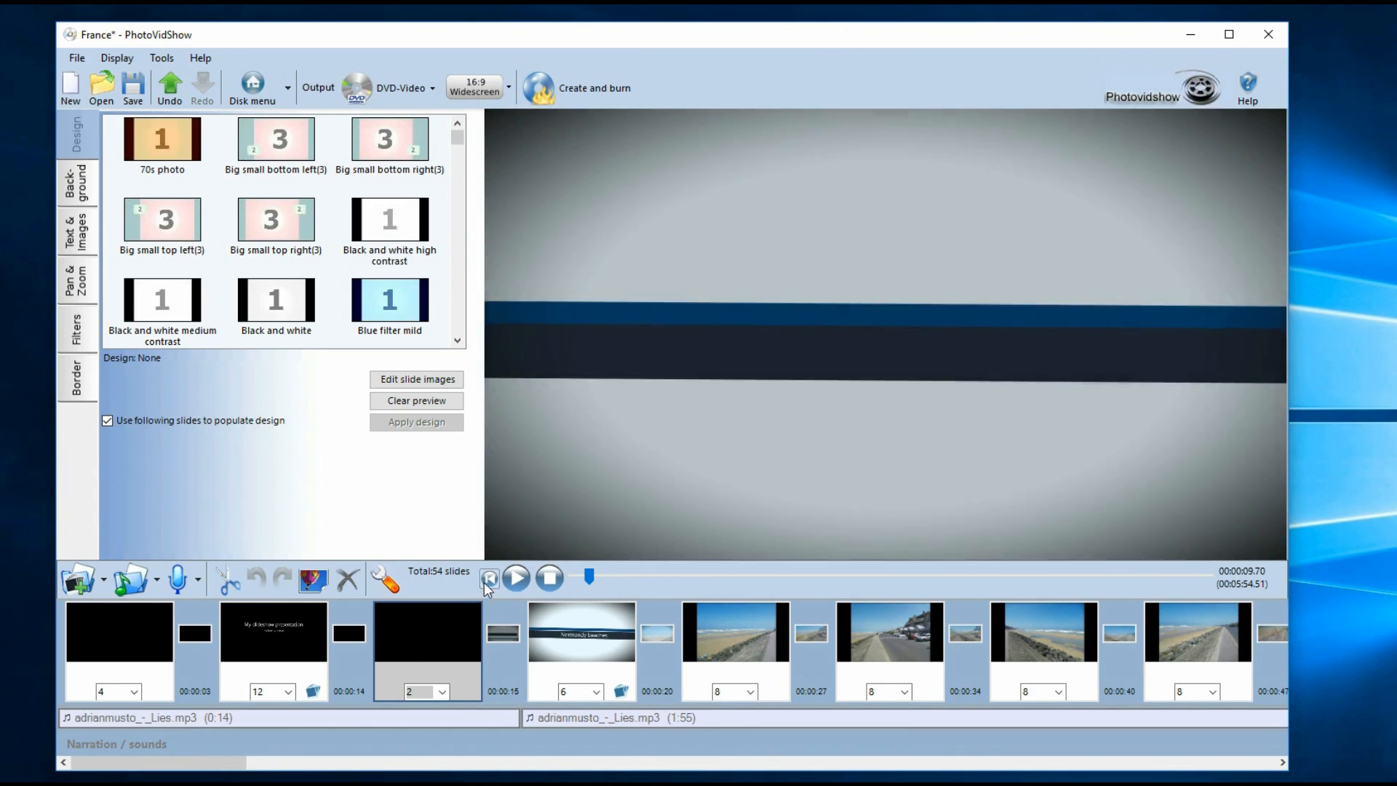
pyautogui.click(487, 580)
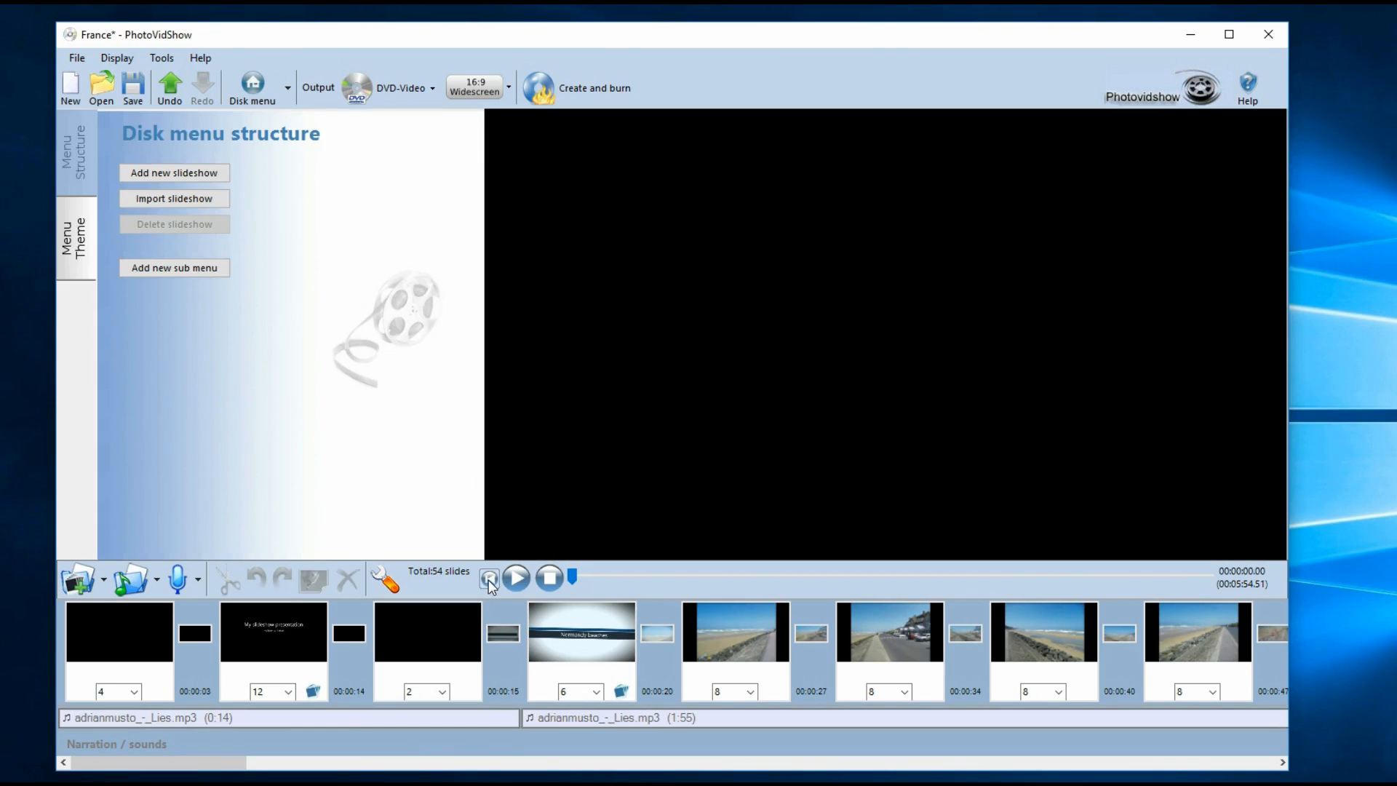
# - Lower the volume of the opening adrianmusto_-_Lies track and preview the slideshow up to the 'Normandy beaches' title slide
pyautogui.rightClick(339, 718)
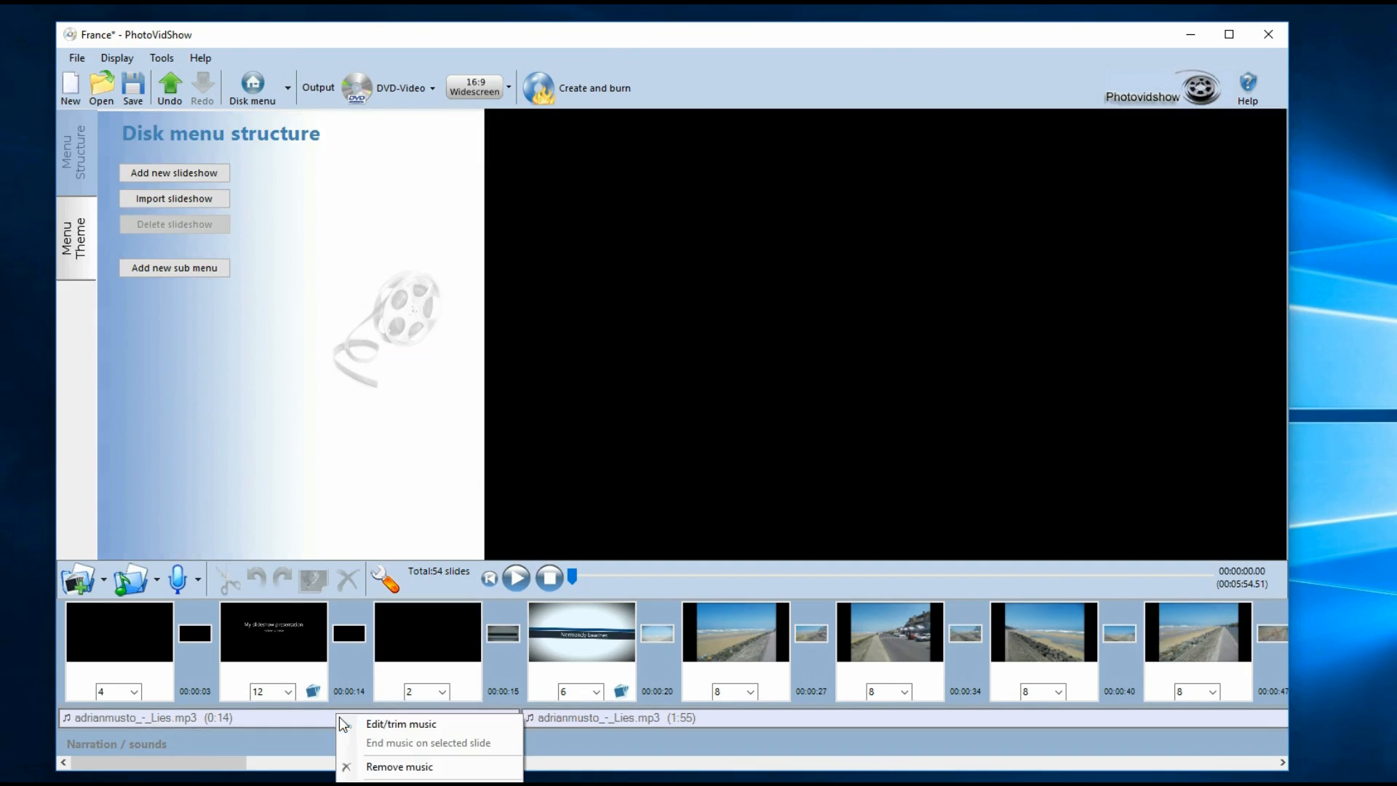
pyautogui.click(377, 725)
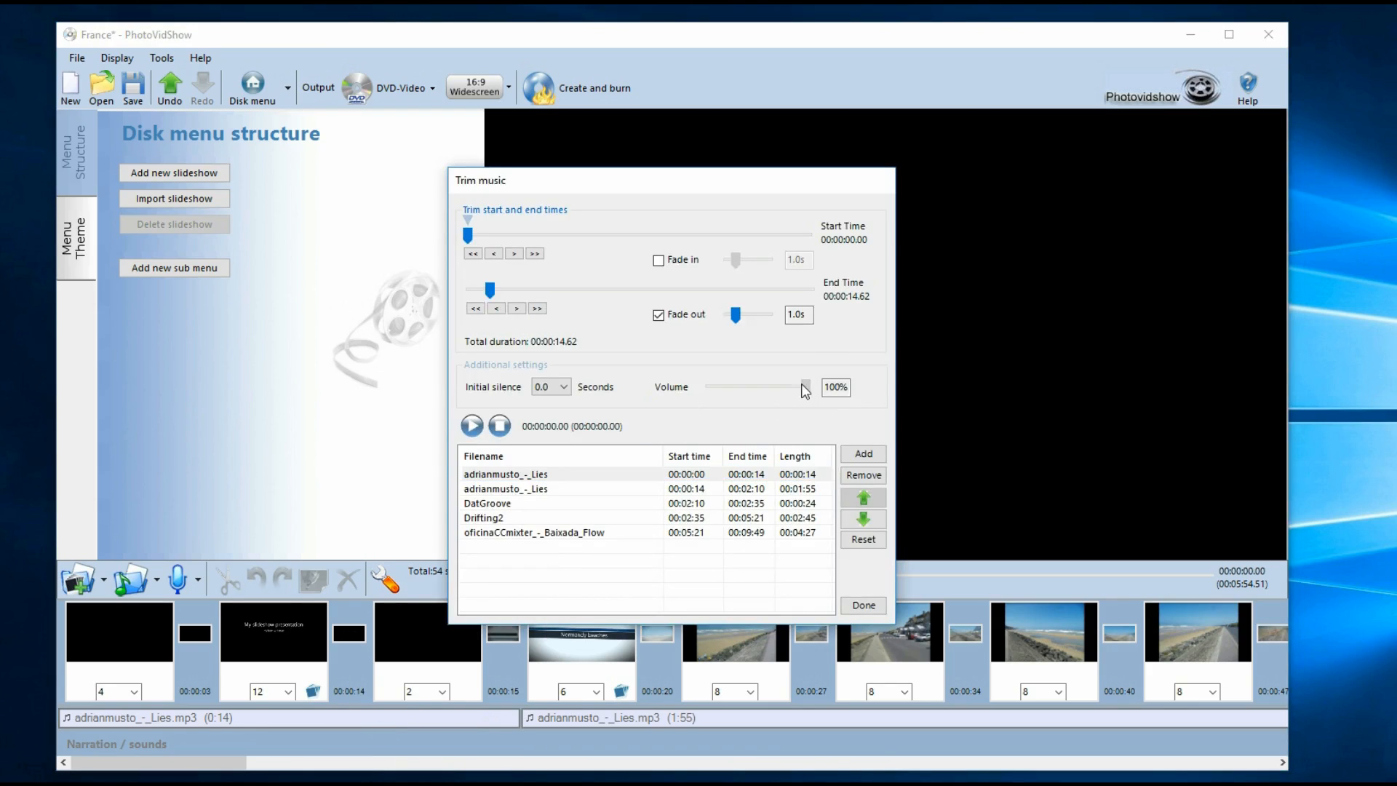
pyautogui.moveTo(805, 388); pyautogui.dragTo(709, 389)
pyautogui.click(864, 606)
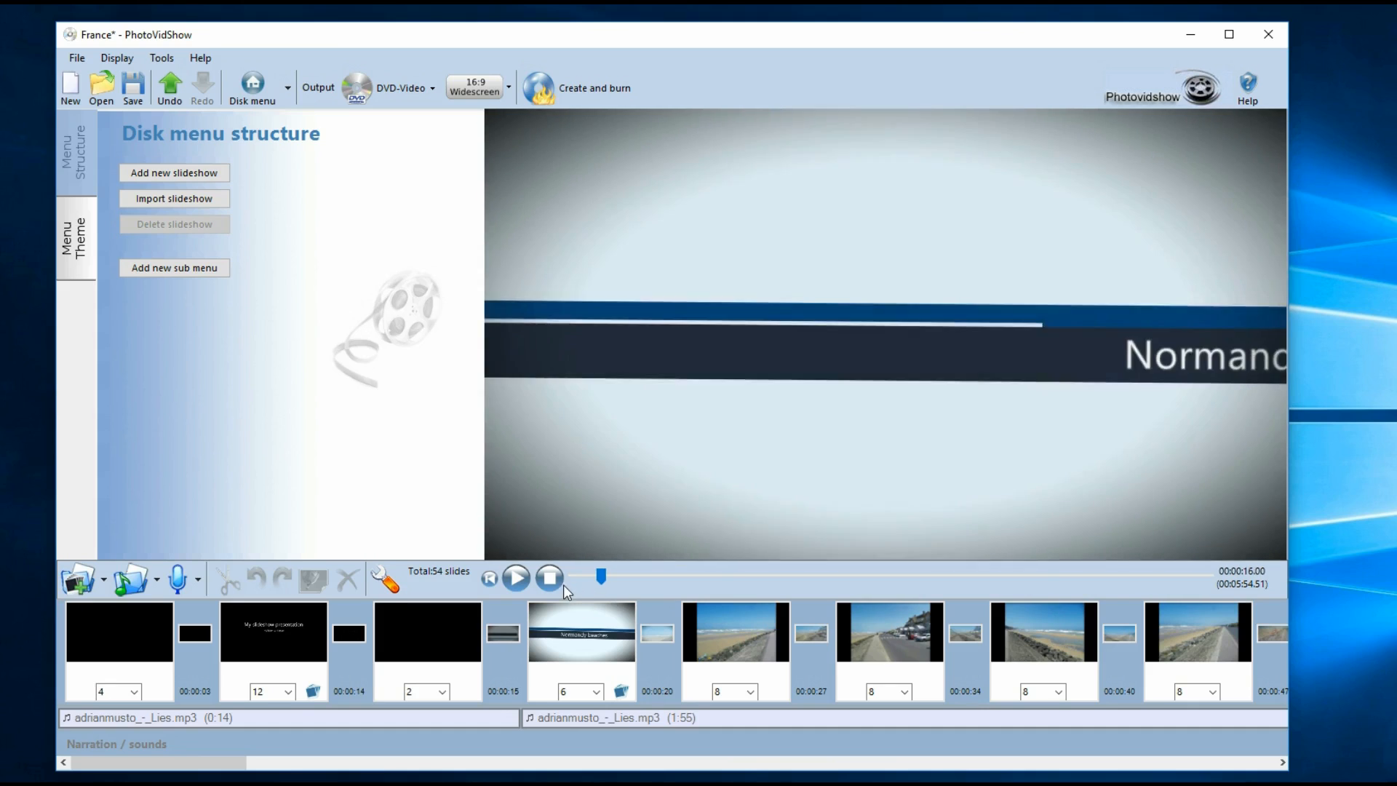
pyautogui.click(556, 578)
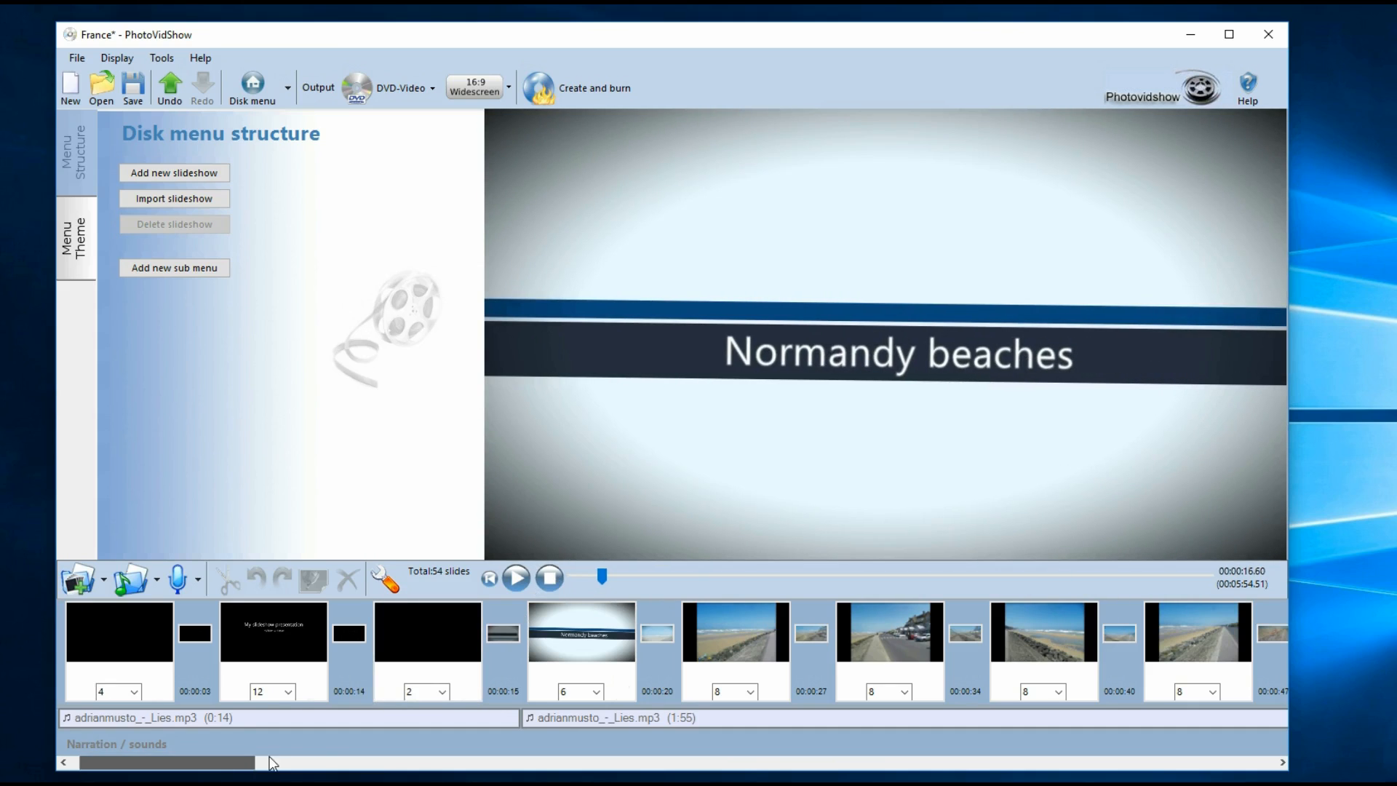